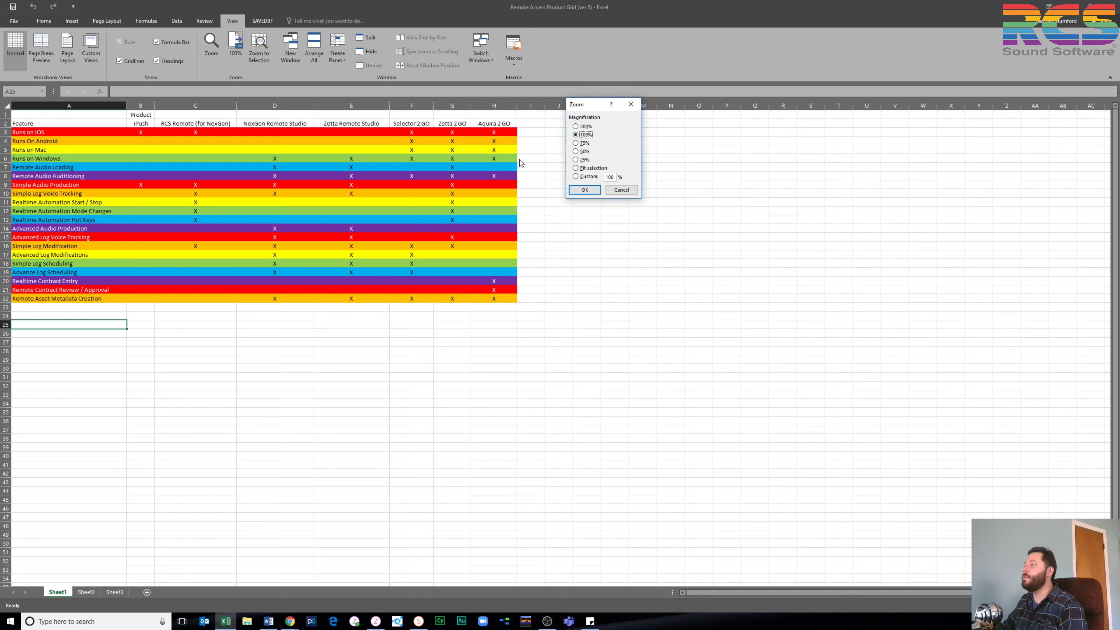
Apply the larger zoom so the Remote Access Product Grid fills the window
{"action": "left_click", "coordinate": [577, 187]}
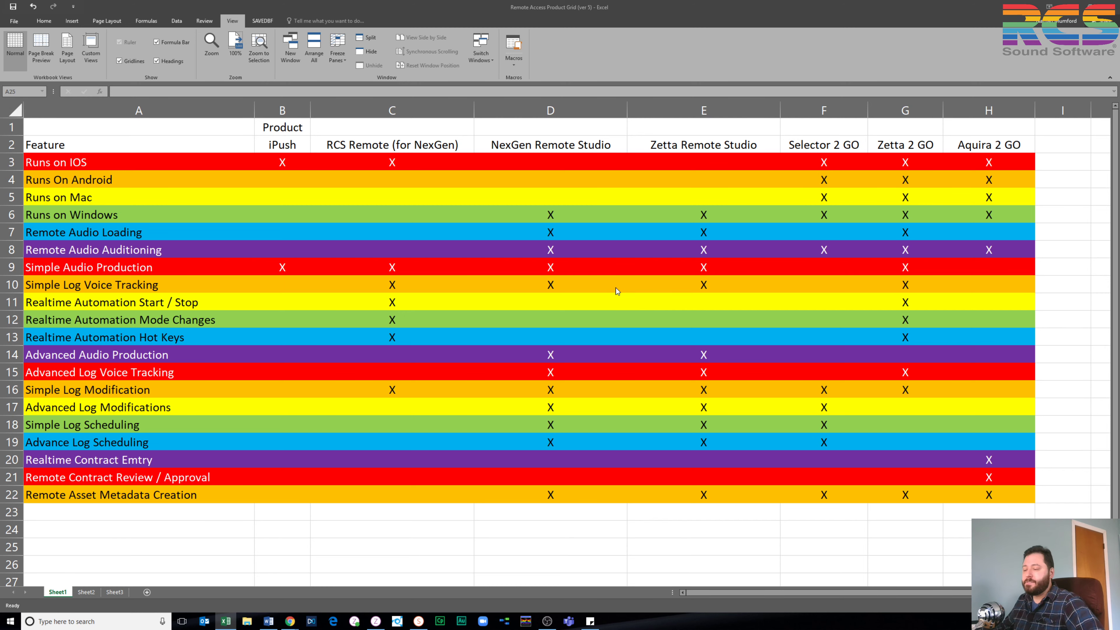
Open a File Explorer window with Win+E, then close it again
{"action": "key", "text": "super+e"}
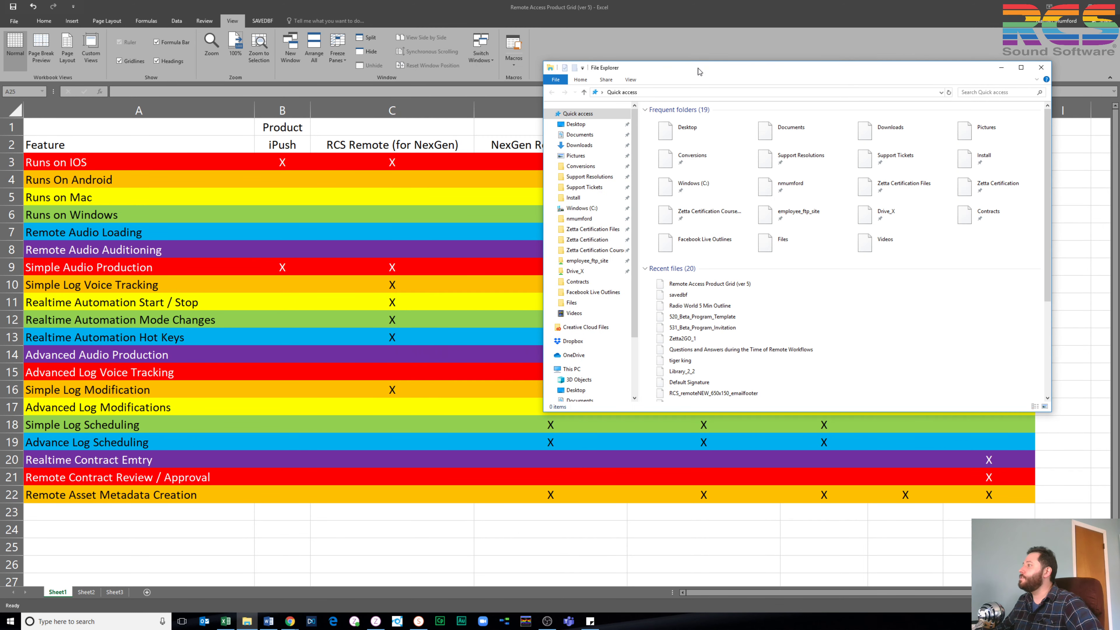
{"action": "left_click", "coordinate": [1041, 67]}
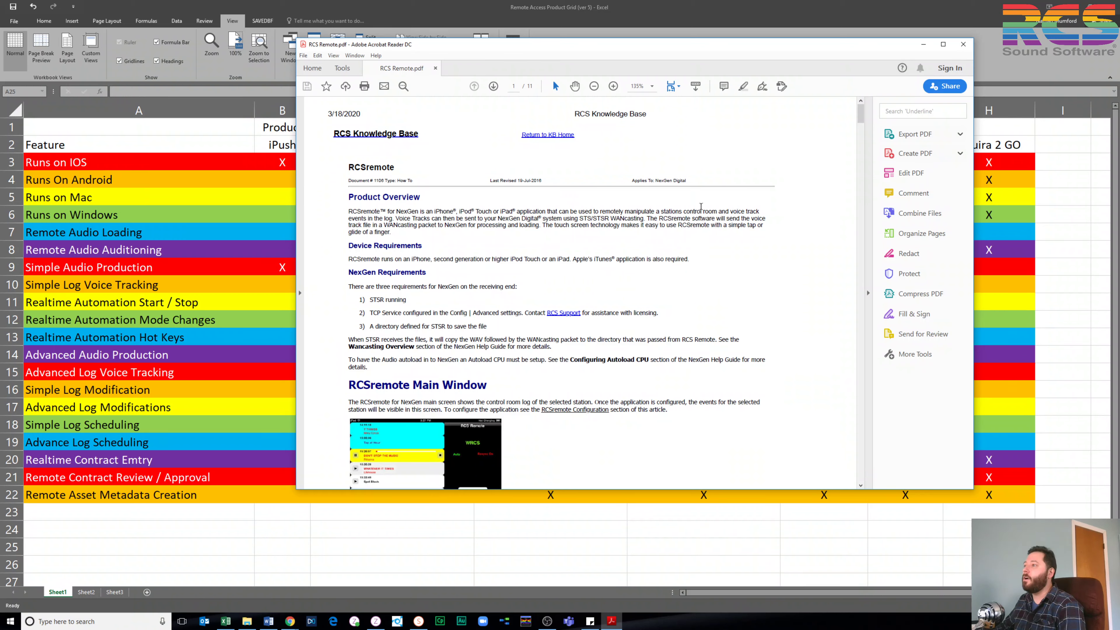
Read through all 11 pages of RCS Remote.pdf, then close Acrobat Reader with Alt+F4
{"action": "scroll", "coordinate": [700, 205], "scroll_direction": "down", "scroll_amount": 1}
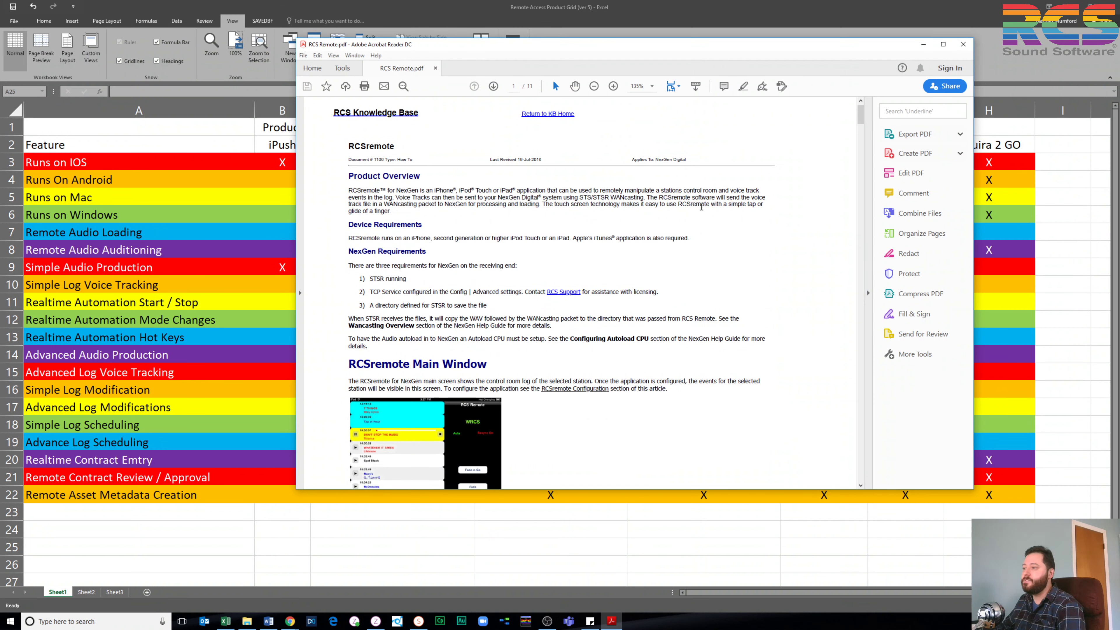
{"action": "scroll", "coordinate": [701, 207], "scroll_direction": "down", "scroll_amount": 1}
{"action": "scroll", "coordinate": [702, 210], "scroll_direction": "down", "scroll_amount": 3}
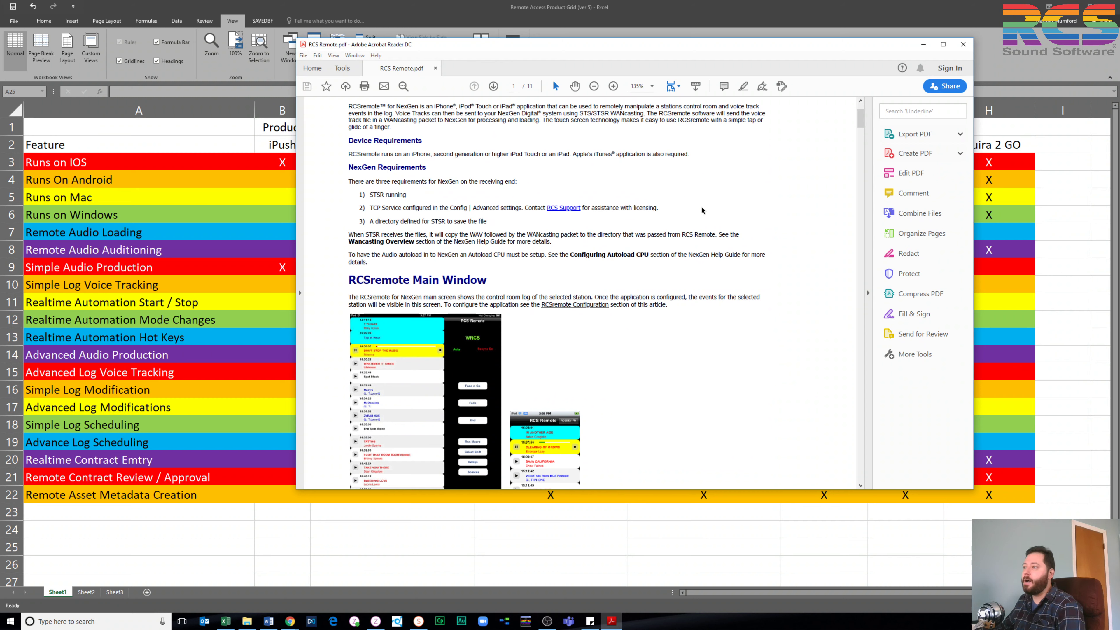
{"action": "scroll", "coordinate": [701, 210], "scroll_direction": "down", "scroll_amount": 1}
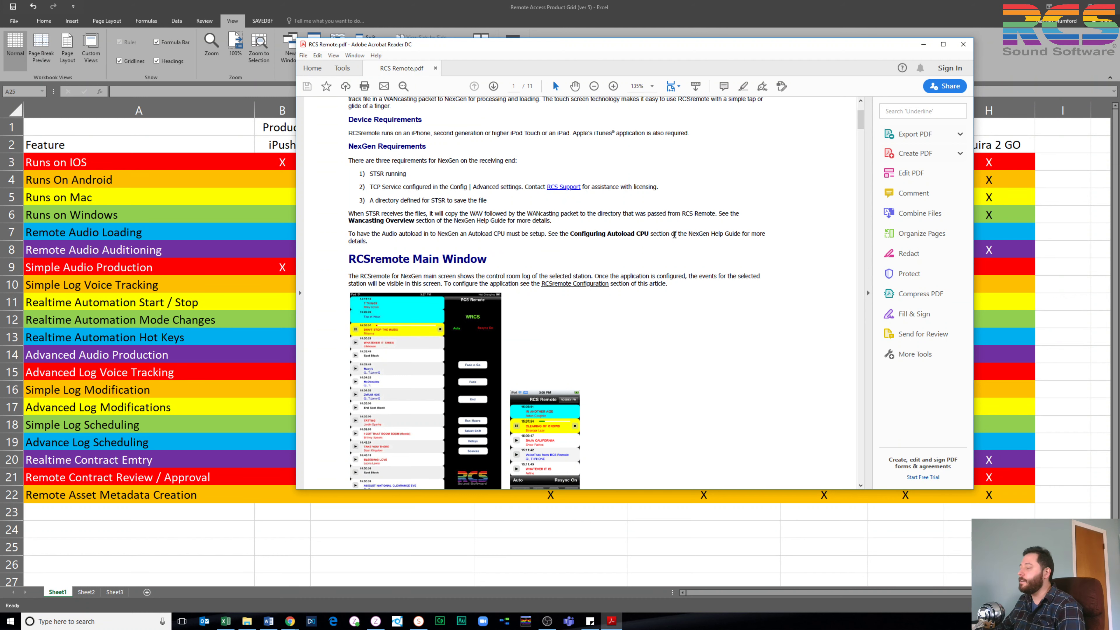
{"action": "scroll", "coordinate": [669, 243], "scroll_direction": "down", "scroll_amount": 4}
{"action": "scroll", "coordinate": [669, 246], "scroll_direction": "down", "scroll_amount": 1}
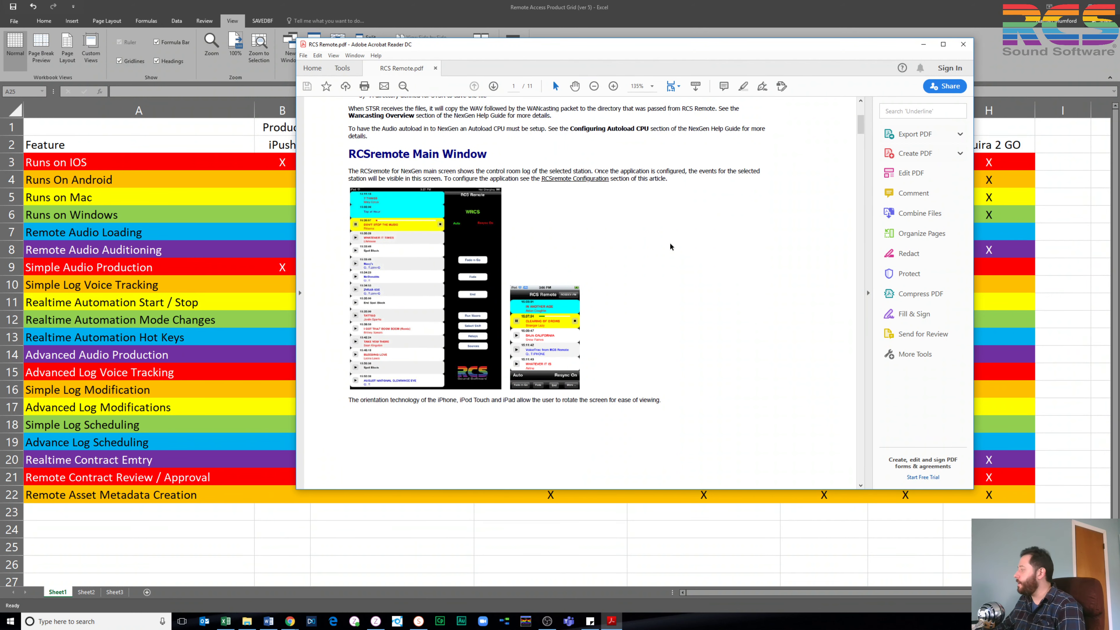
{"action": "scroll", "coordinate": [669, 246], "scroll_direction": "down", "scroll_amount": 15}
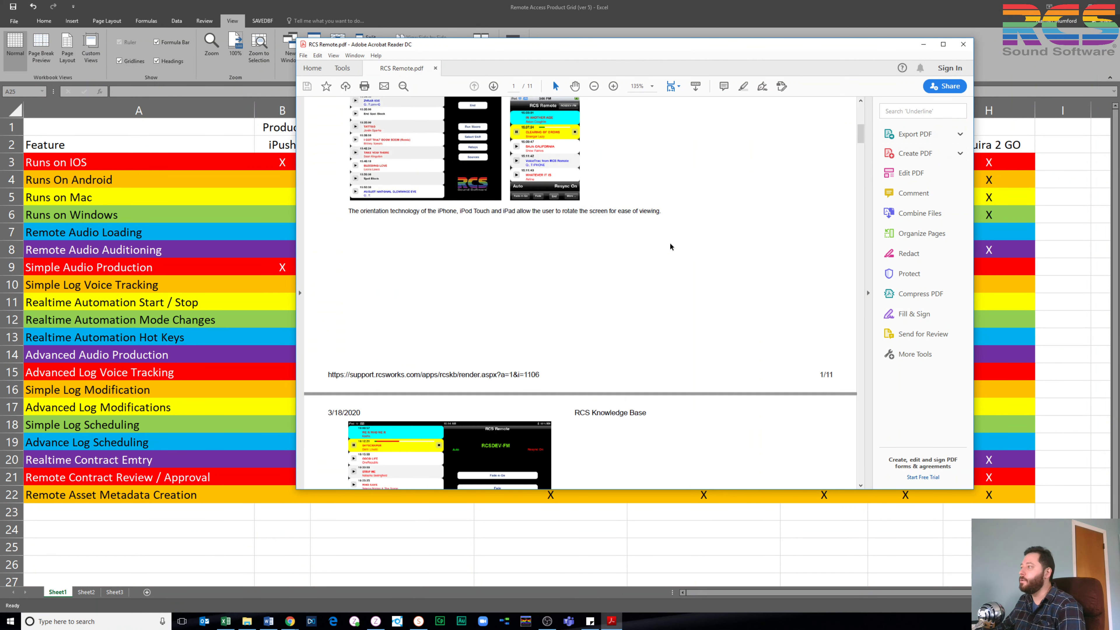
{"action": "scroll", "coordinate": [670, 246], "scroll_direction": "down", "scroll_amount": 20}
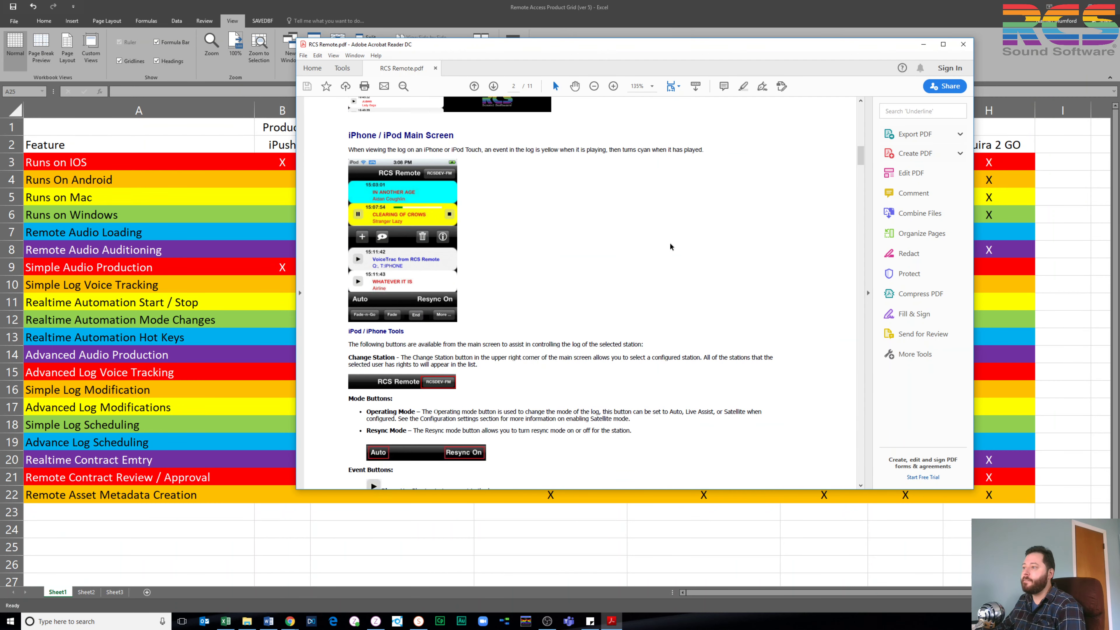
{"action": "scroll", "coordinate": [669, 243], "scroll_direction": "down", "scroll_amount": 20}
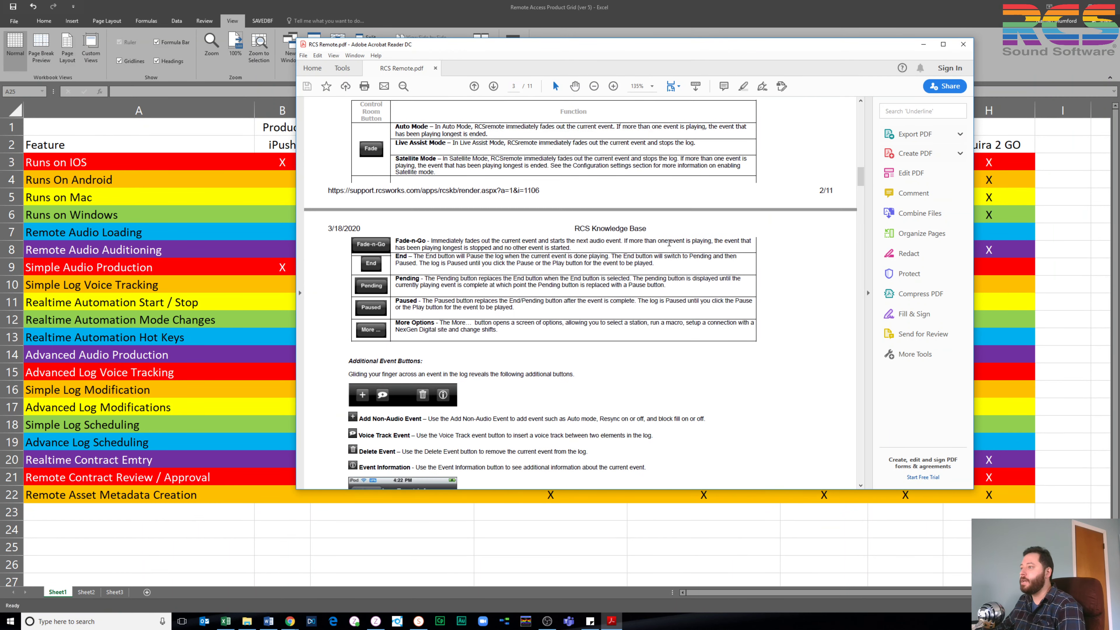
{"action": "scroll", "coordinate": [668, 245], "scroll_direction": "down", "scroll_amount": 20}
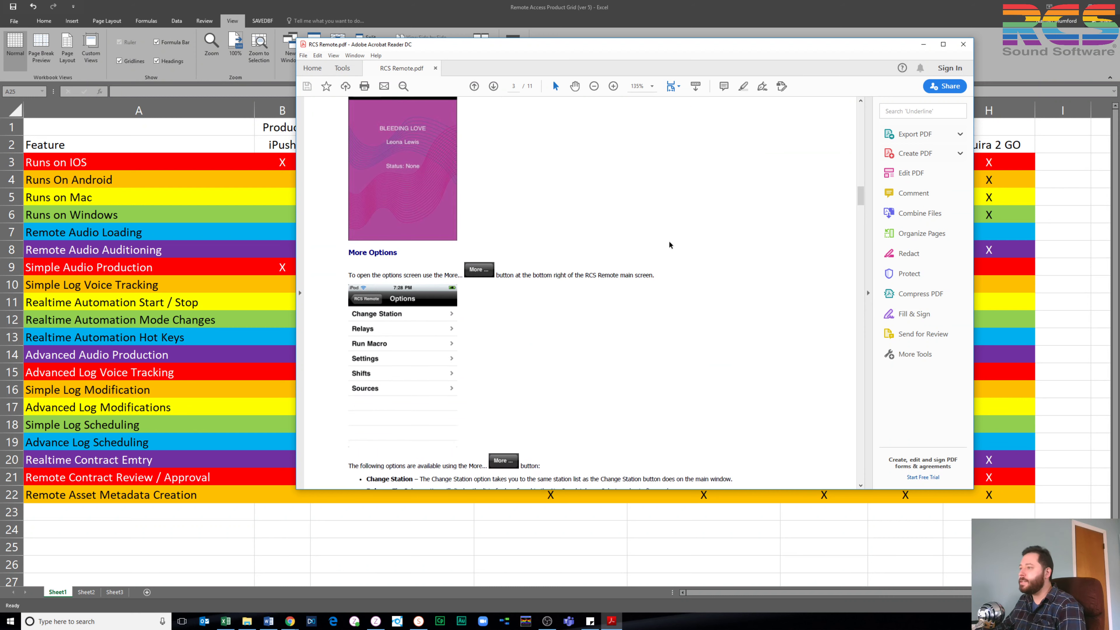
{"action": "scroll", "coordinate": [668, 245], "scroll_direction": "down", "scroll_amount": 20}
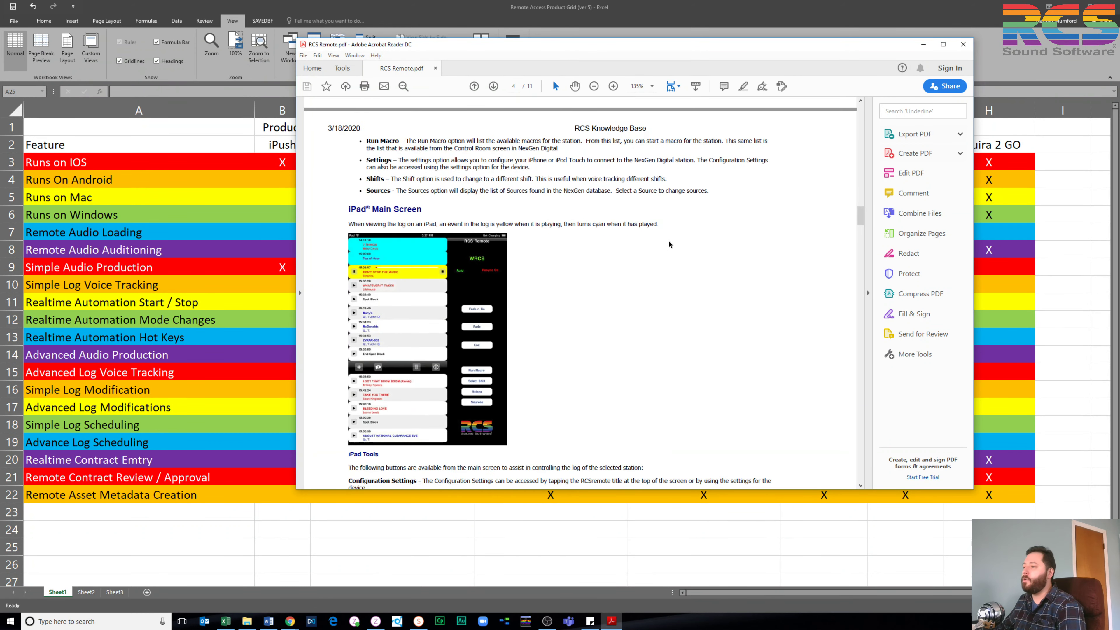
{"action": "scroll", "coordinate": [668, 241], "scroll_direction": "down", "scroll_amount": 20}
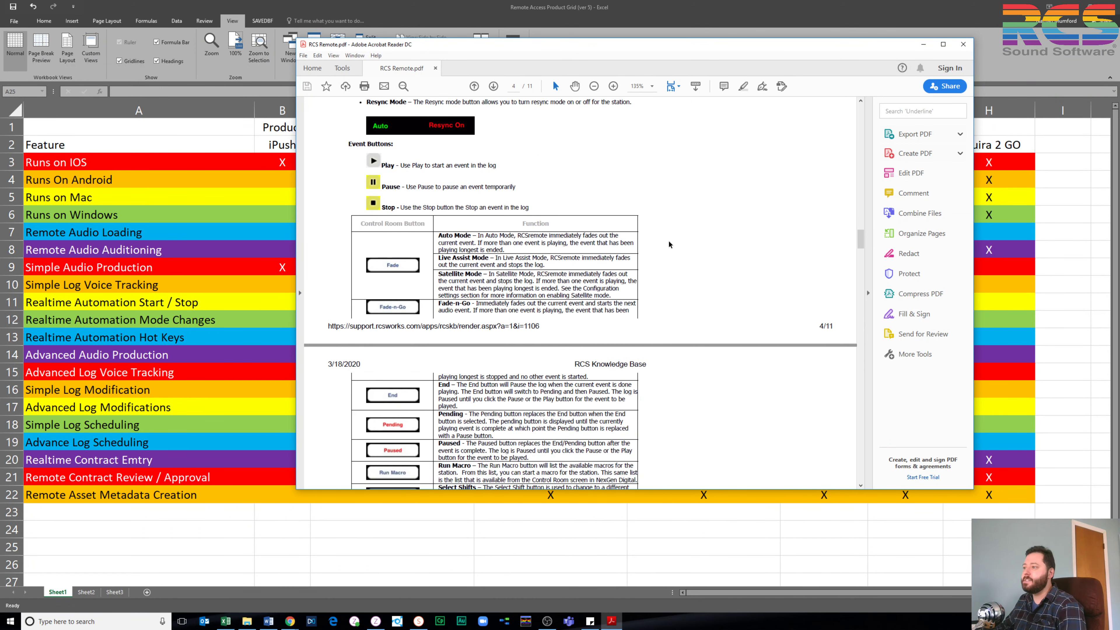
{"action": "scroll", "coordinate": [668, 243], "scroll_direction": "down", "scroll_amount": 20}
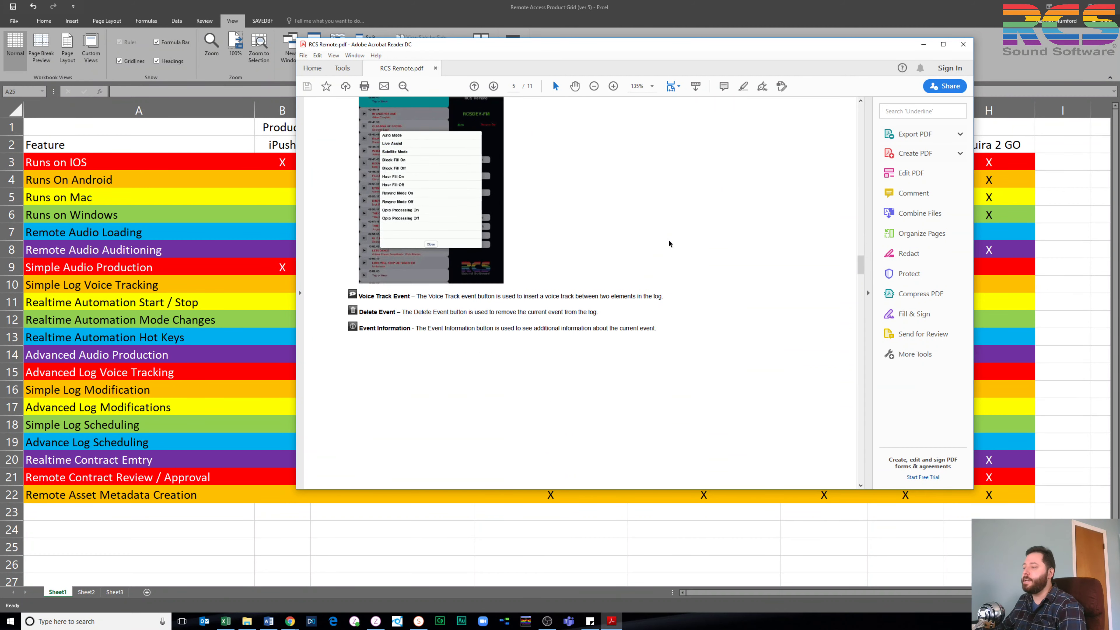
{"action": "scroll", "coordinate": [668, 242], "scroll_direction": "down", "scroll_amount": 20}
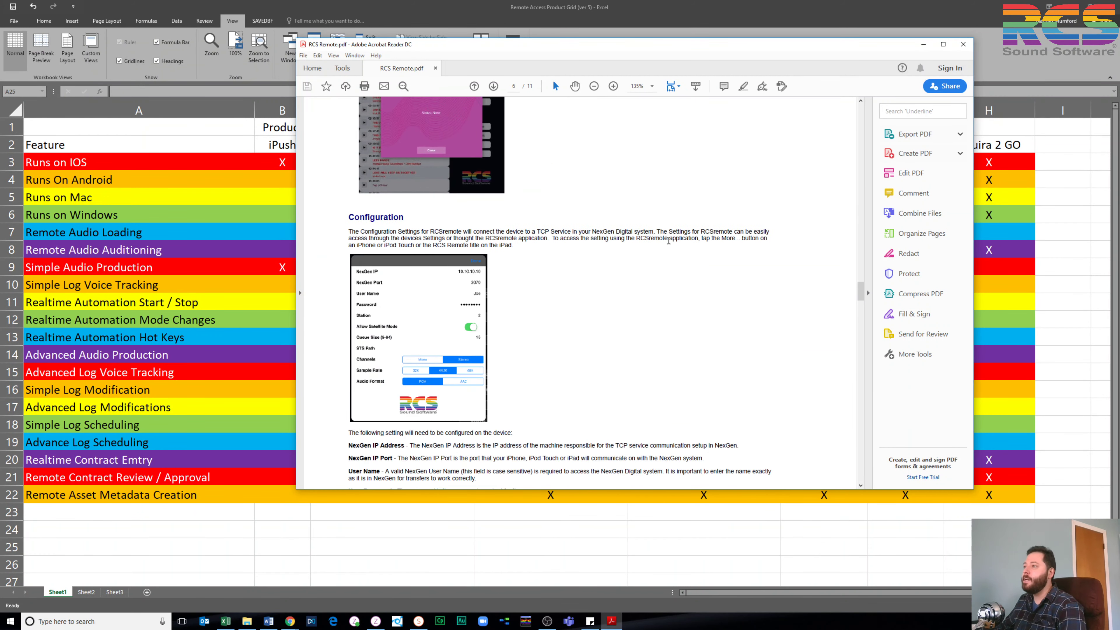
{"action": "scroll", "coordinate": [668, 242], "scroll_direction": "down", "scroll_amount": 15}
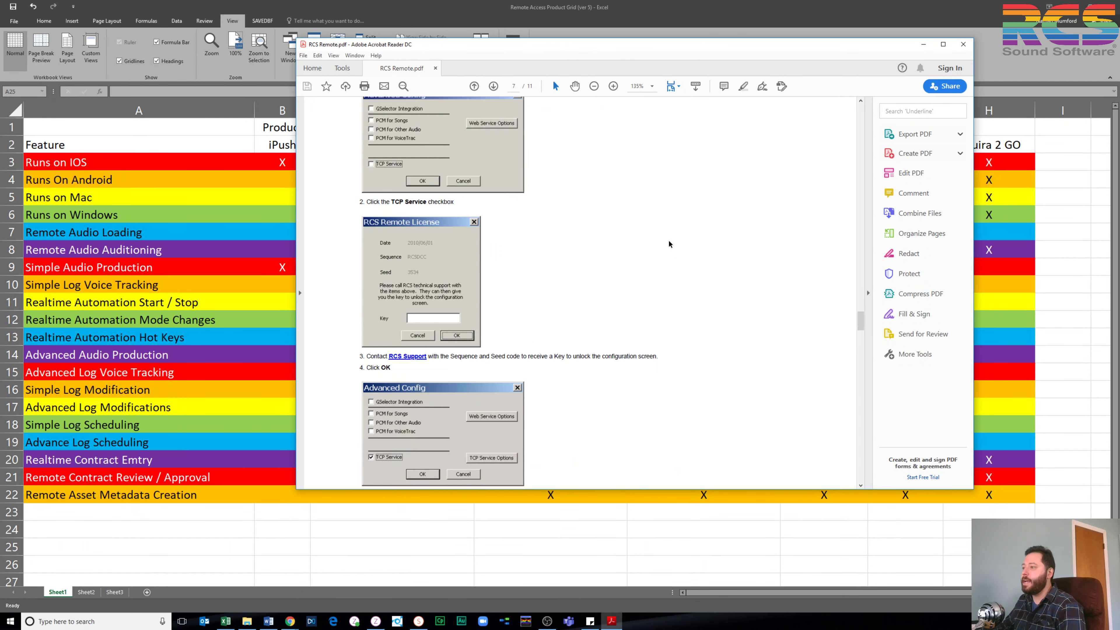
{"action": "scroll", "coordinate": [668, 244], "scroll_direction": "down", "scroll_amount": 20}
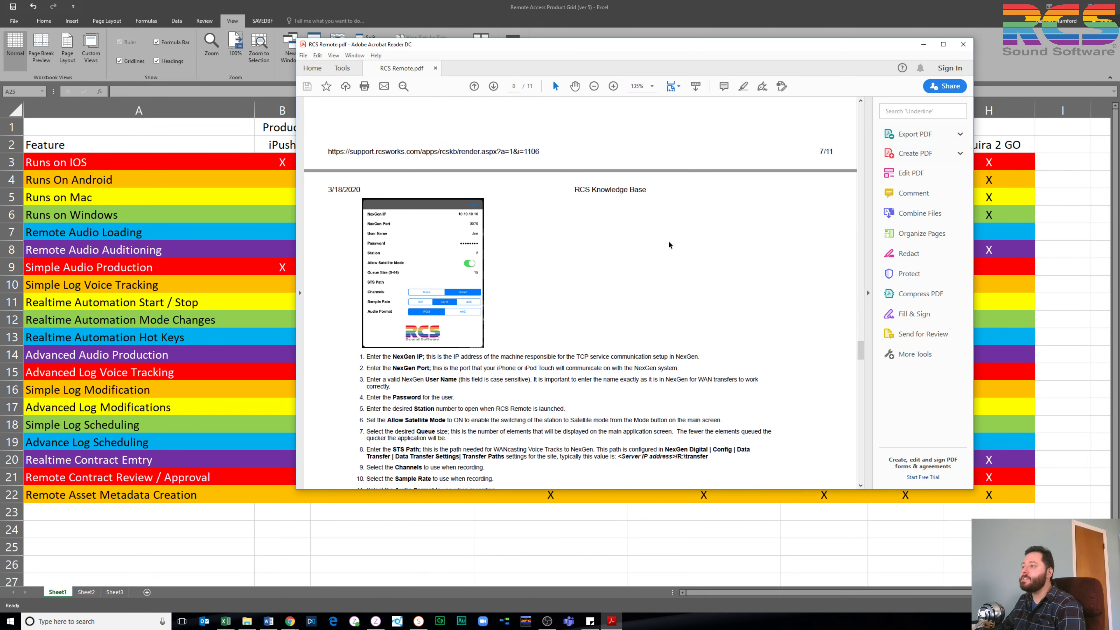
{"action": "scroll", "coordinate": [668, 246], "scroll_direction": "down", "scroll_amount": 20}
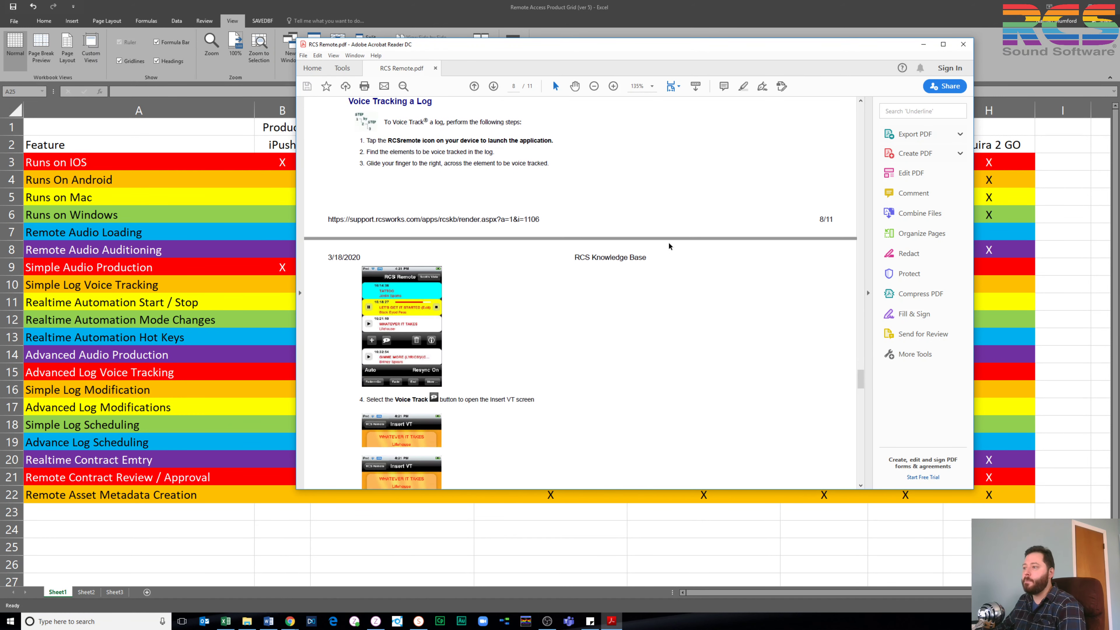
{"action": "scroll", "coordinate": [668, 246], "scroll_direction": "down", "scroll_amount": 8}
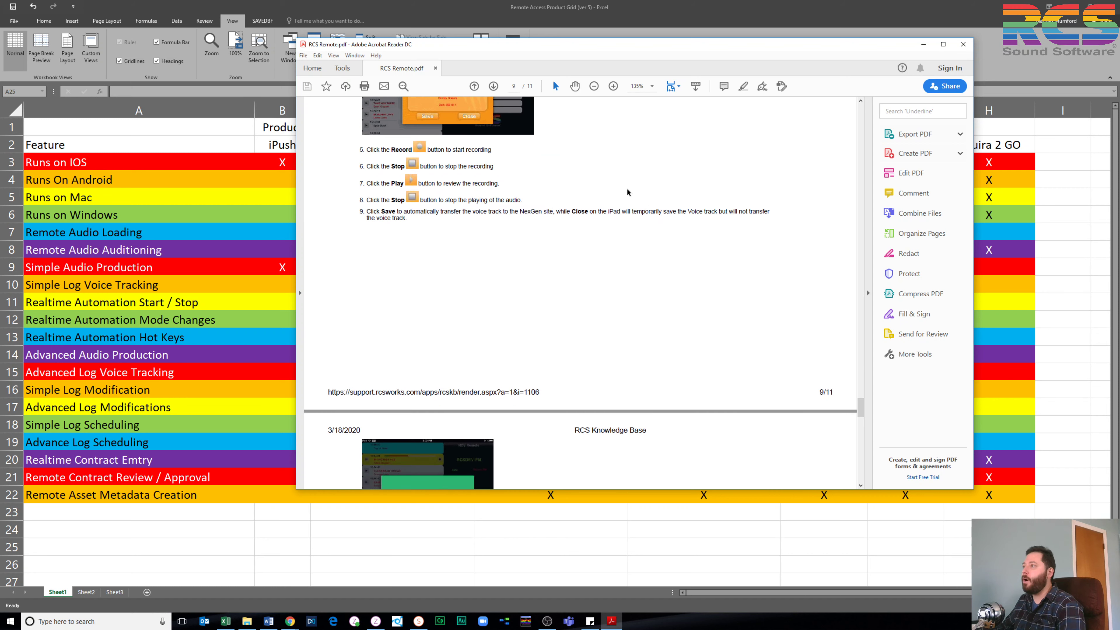
{"action": "scroll", "coordinate": [633, 211], "scroll_direction": "down", "scroll_amount": 15}
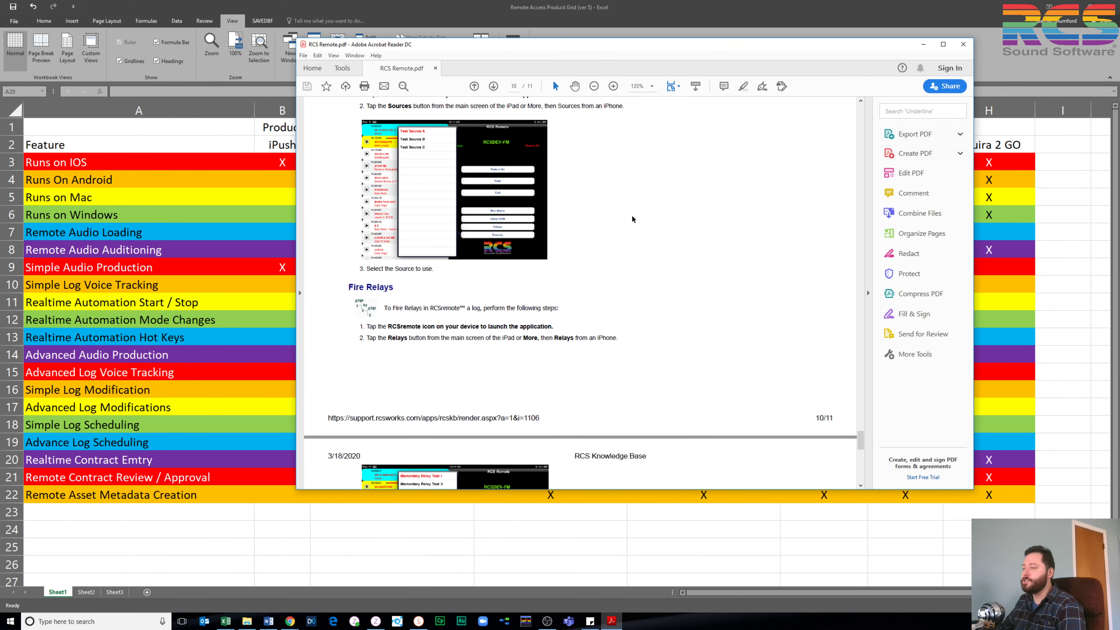
{"action": "scroll", "coordinate": [631, 216], "scroll_direction": "down", "scroll_amount": 14}
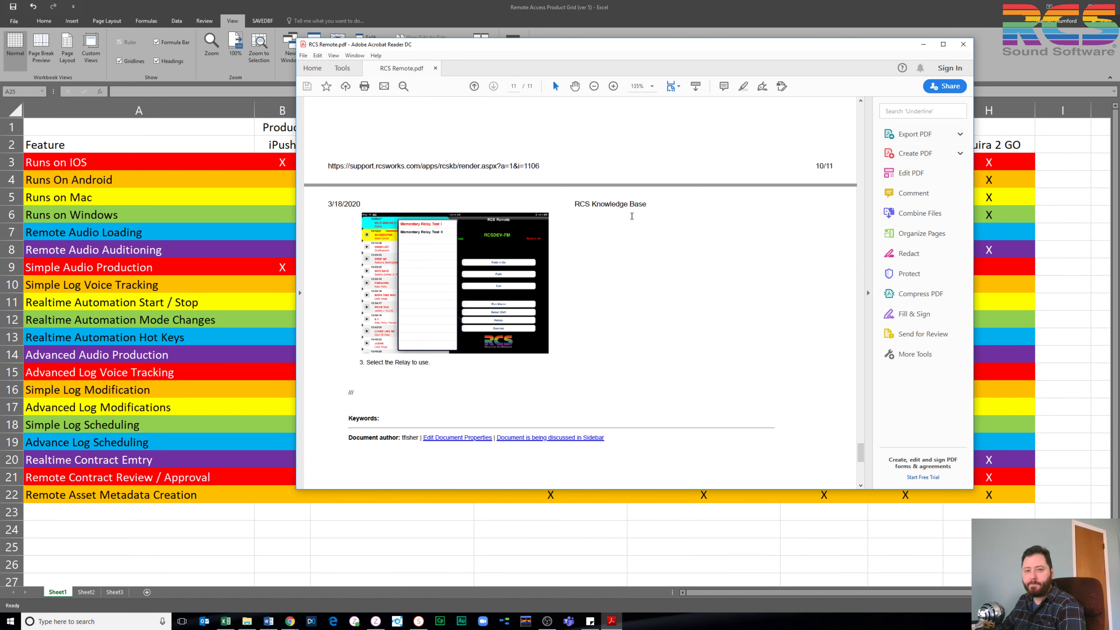
{"action": "scroll", "coordinate": [632, 216], "scroll_direction": "down", "scroll_amount": 4}
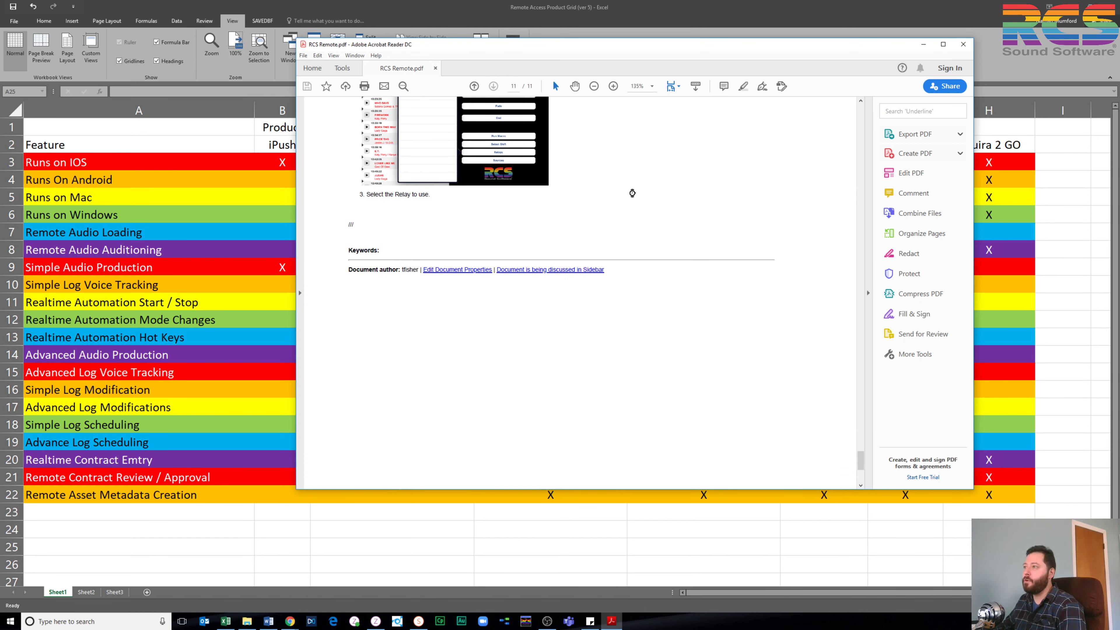
{"action": "key", "text": "alt+F4"}
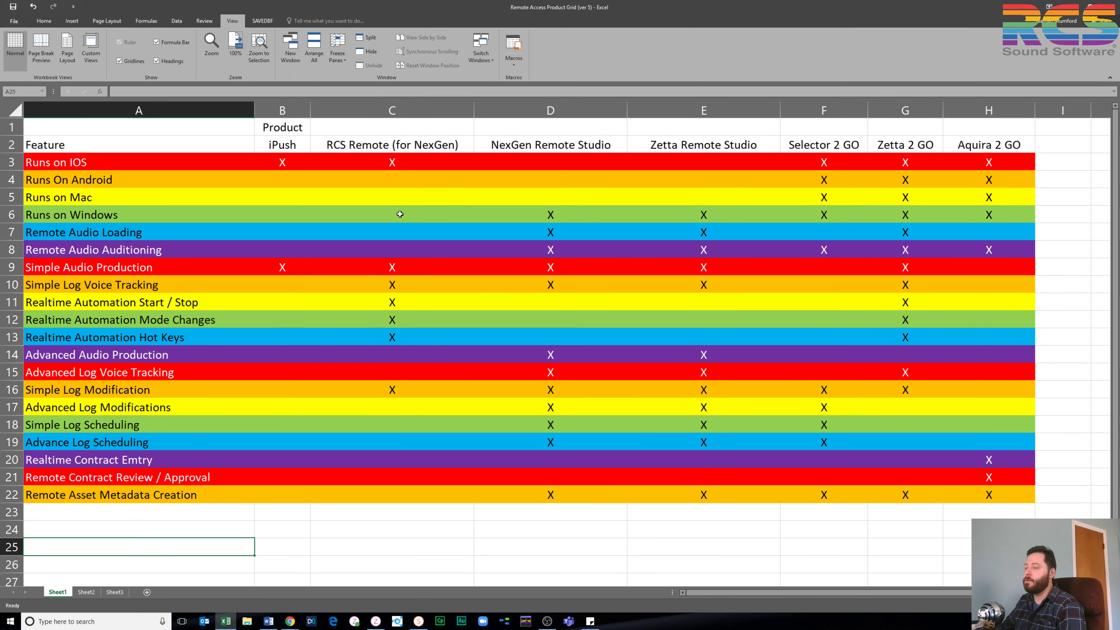
{"action": "left_click", "coordinate": [439, 271]}
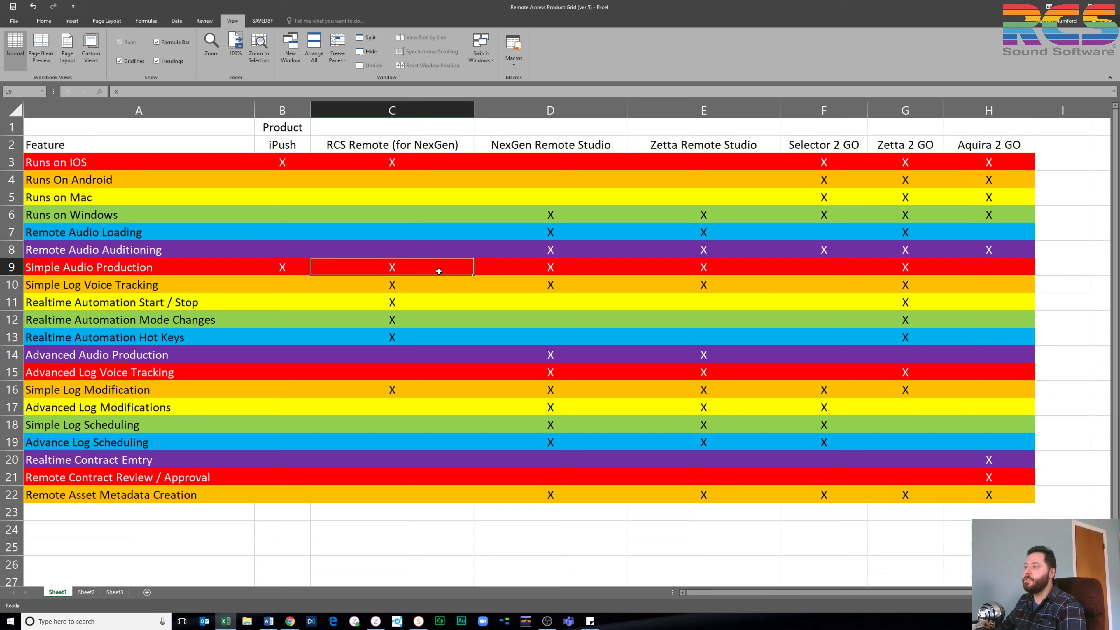
{"action": "key", "text": "Down"}
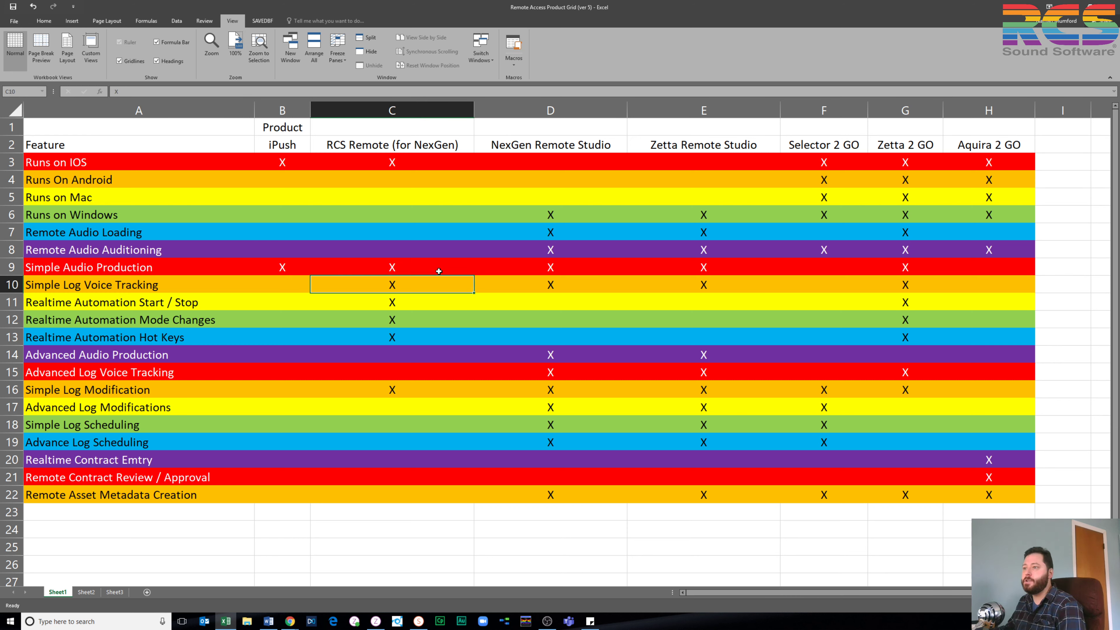
{"action": "key", "text": "Down"}
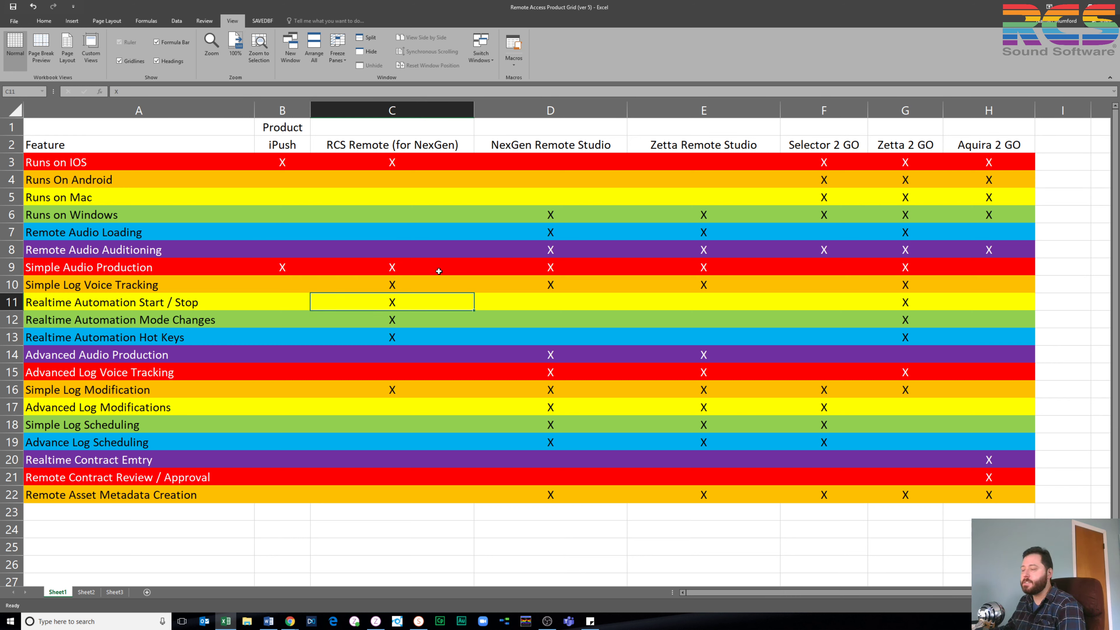
{"action": "key", "text": "Down"}
{"action": "key", "text": "Down"}
{"action": "key", "text": "Down"}
{"action": "key", "text": "Down"}
{"action": "key", "text": "Down"}
{"action": "key", "text": "Down"}
{"action": "key", "text": "Up"}
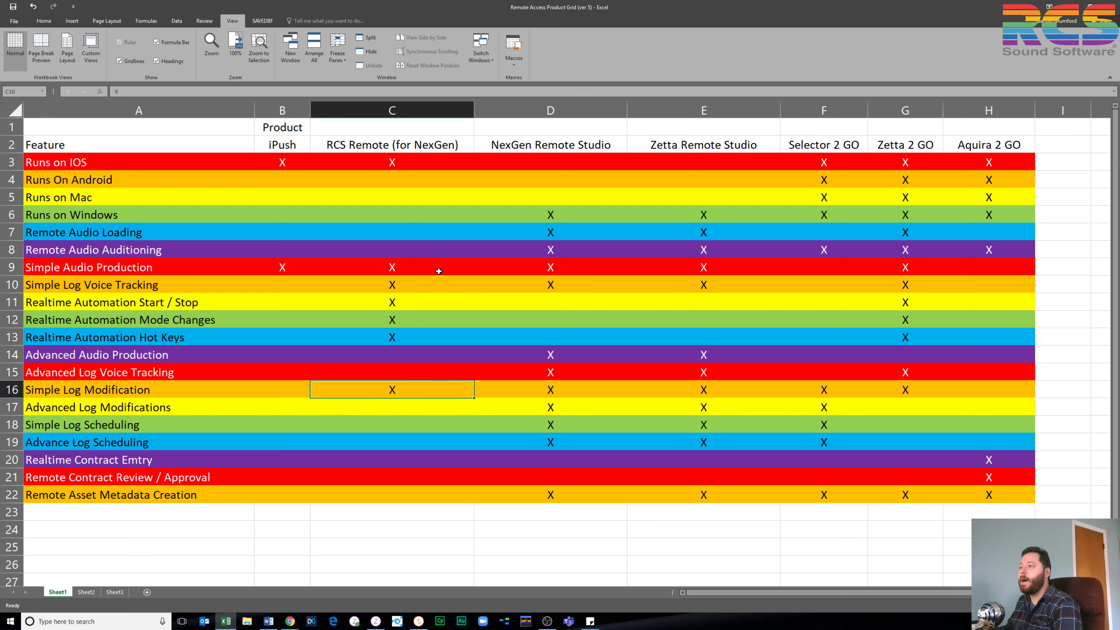
{"action": "key", "text": "Left"}
{"action": "key", "text": "Up"}
{"action": "key", "text": "Up"}
{"action": "key", "text": "Up"}
{"action": "key", "text": "Up"}
{"action": "key", "text": "Up"}
{"action": "key", "text": "Up"}
{"action": "key", "text": "Up"}
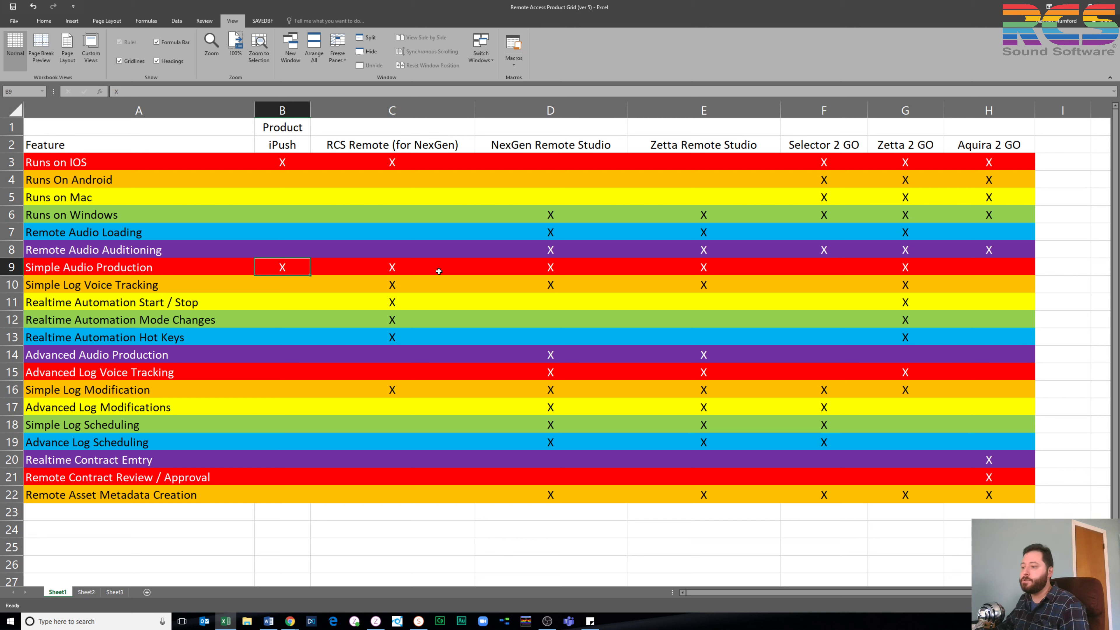
{"action": "left_click", "coordinate": [289, 621]}
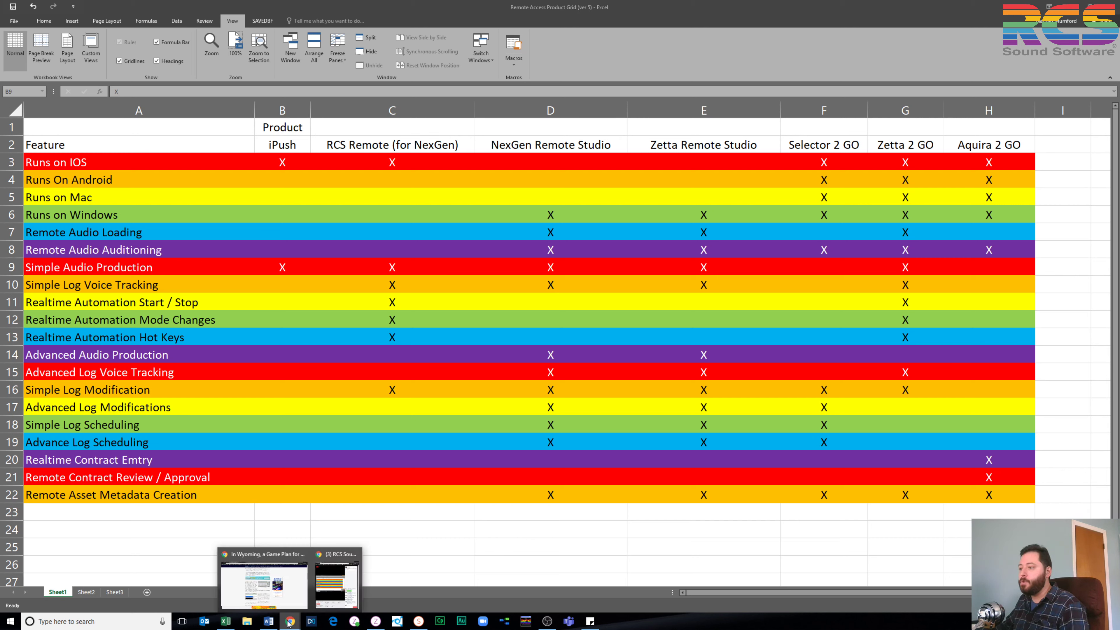
Bring up the Chrome window with the Radio World article and switch to the Zetta2GO Login tab
{"action": "left_click", "coordinate": [273, 589]}
{"action": "left_click", "coordinate": [253, 10]}
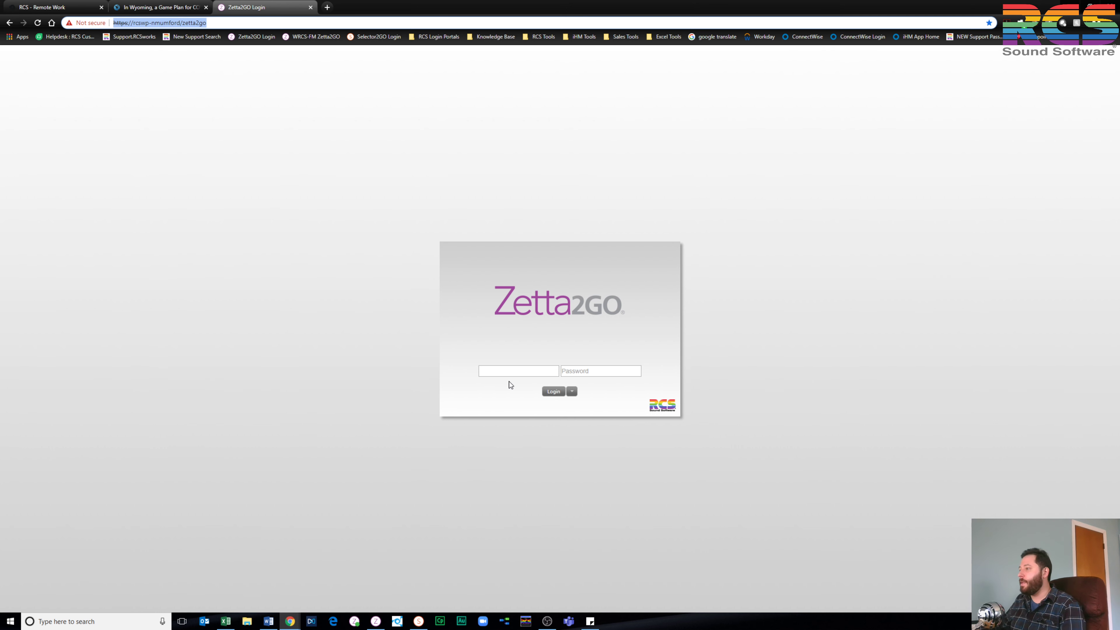
Log in to Zetta2GO with the saved username, then switch to the desktop Zetta client
{"action": "left_click", "coordinate": [512, 370]}
{"action": "key", "text": "Down"}
{"action": "key", "text": "Return"}
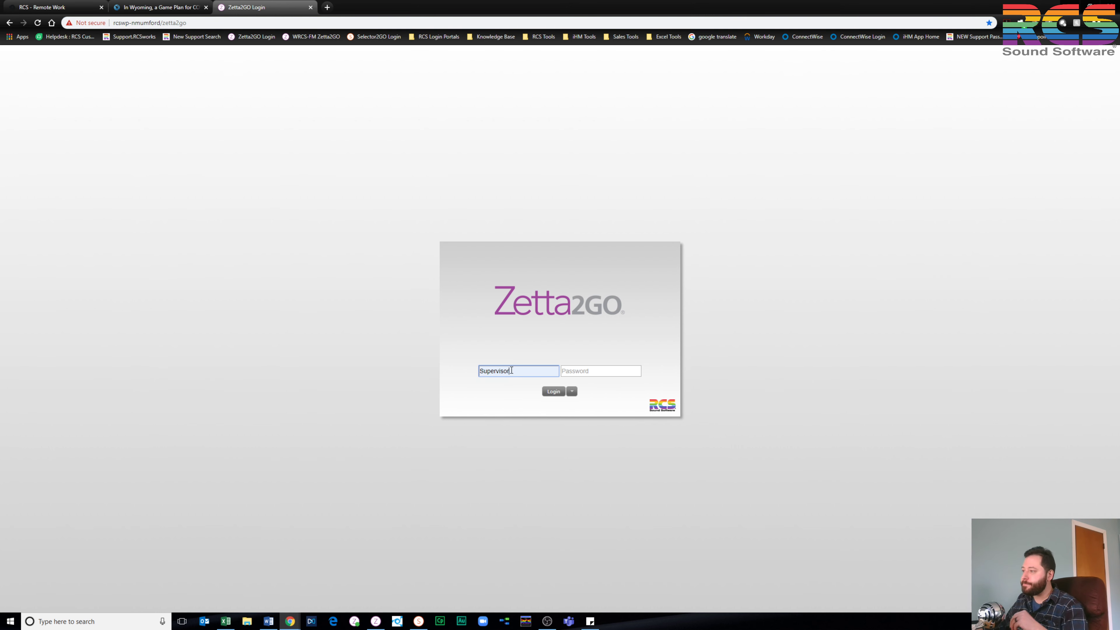
{"action": "left_click", "coordinate": [548, 393]}
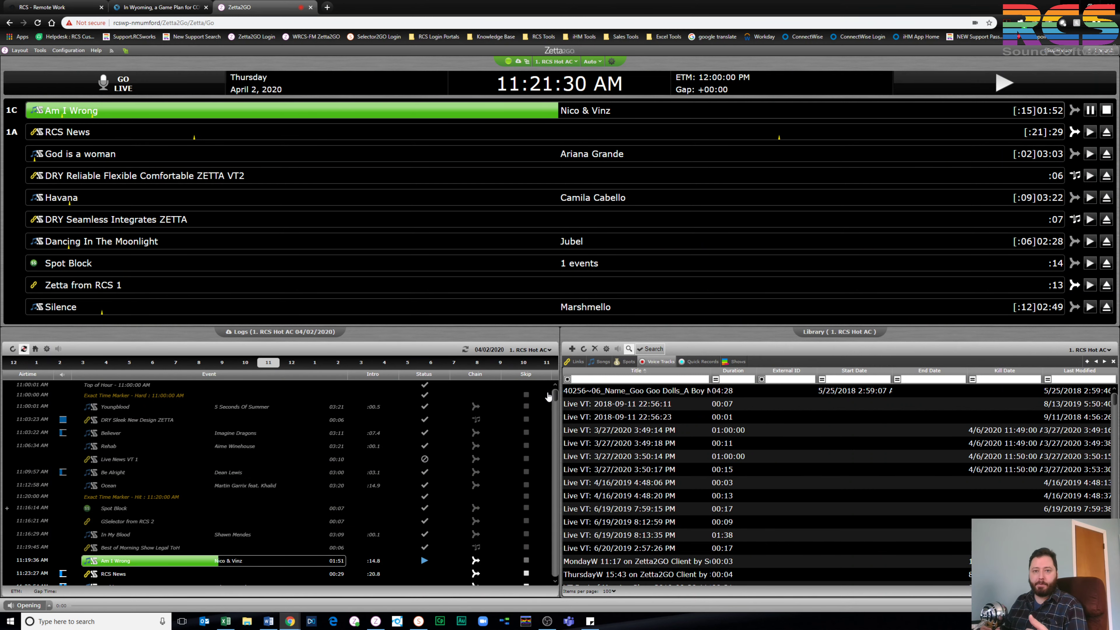
{"action": "left_click", "coordinate": [374, 621]}
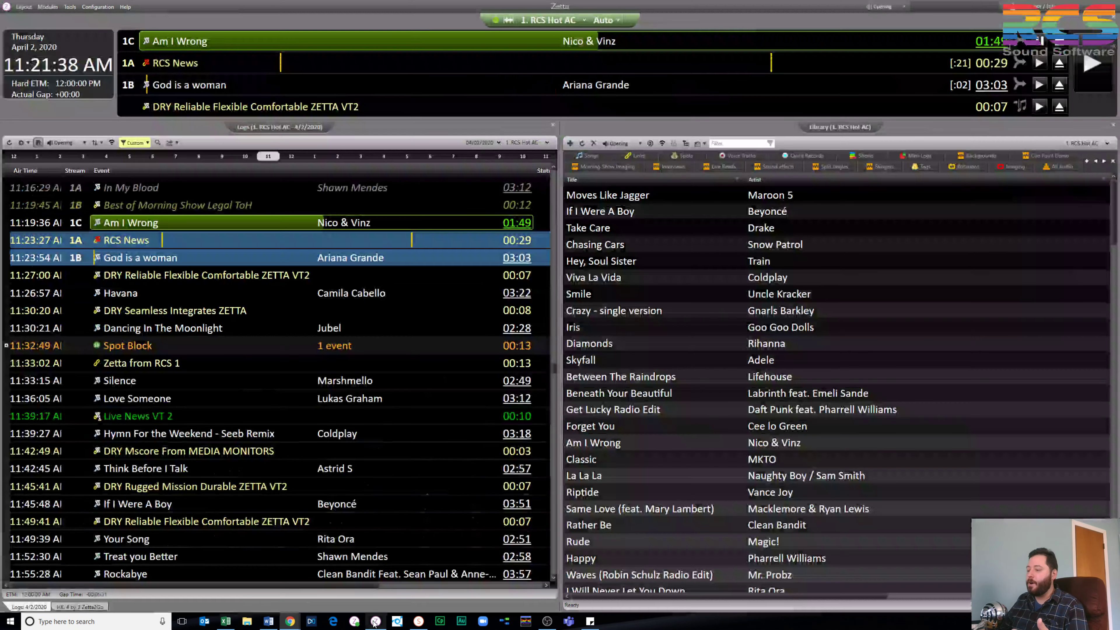
Open Configuration > Stations and load the 1. RCS Hot AC station's details
{"action": "left_click", "coordinate": [97, 7]}
{"action": "left_click", "coordinate": [101, 46]}
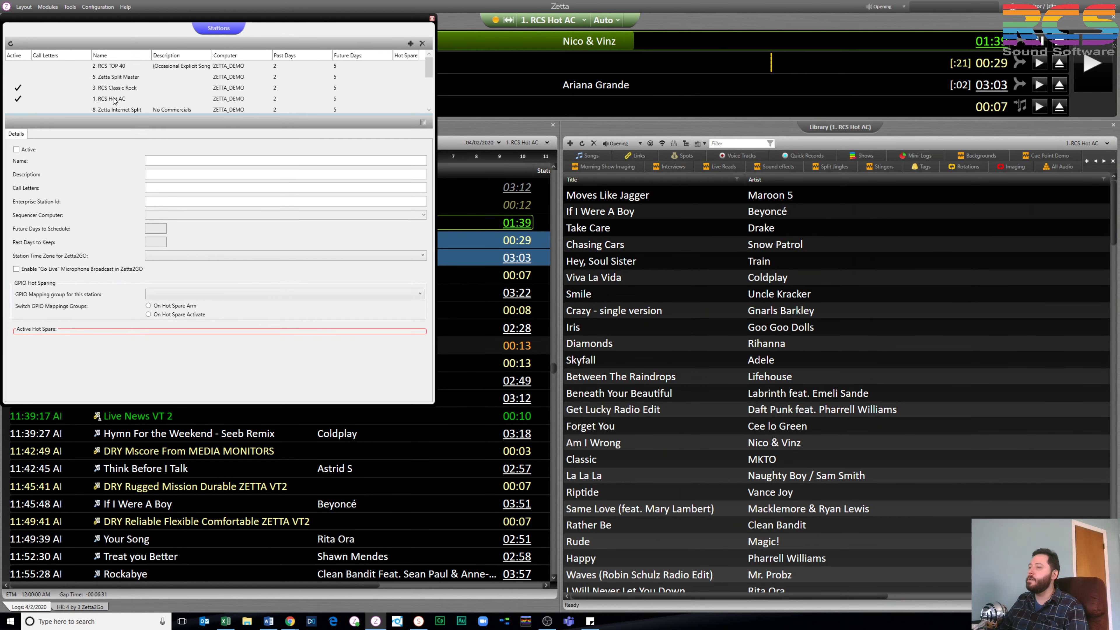
{"action": "left_click", "coordinate": [114, 101]}
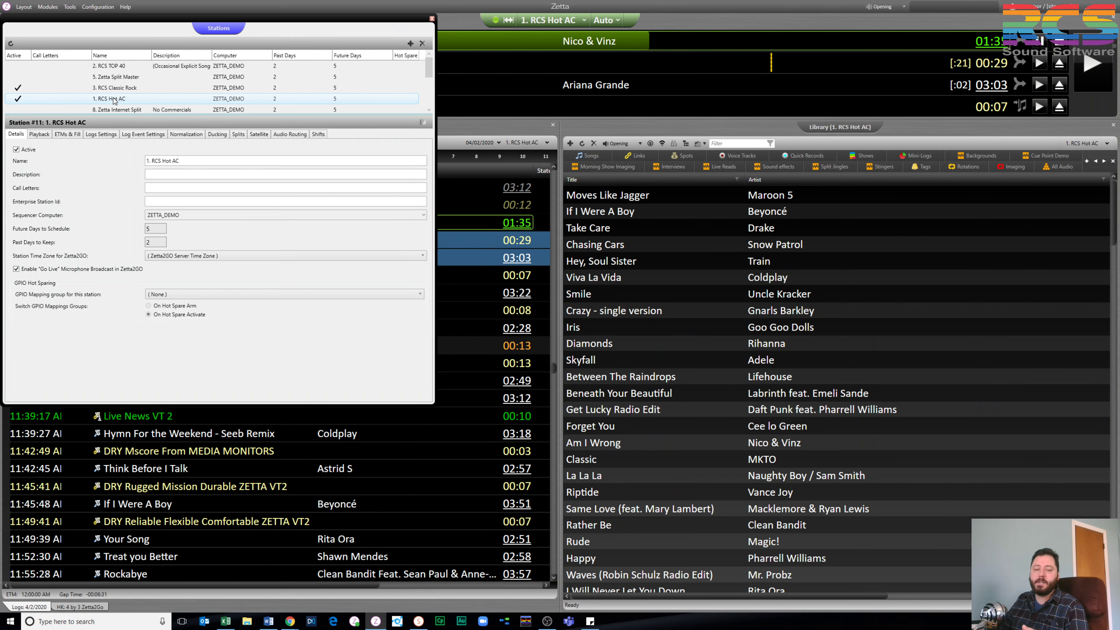
Show the Normalization settings: loudness targets at -14 and link target RMS at -16
{"action": "left_click", "coordinate": [185, 134]}
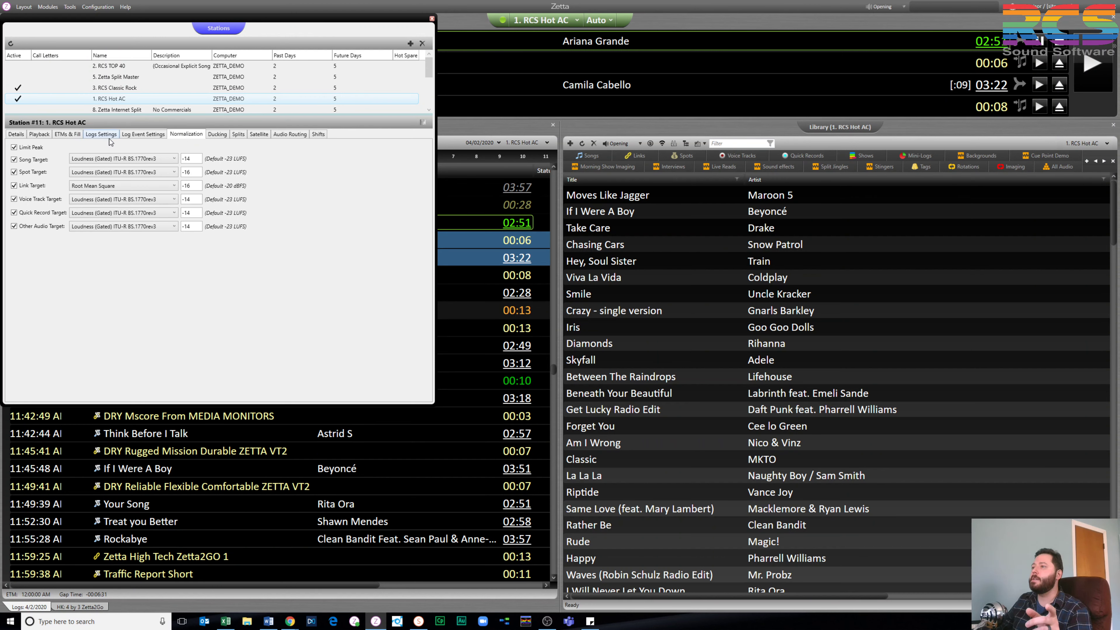
Review the Playback settings: 2.5 s fade-out, hook fades 0.1 and 0.6, stretch 5.00%
{"action": "left_click", "coordinate": [41, 135]}
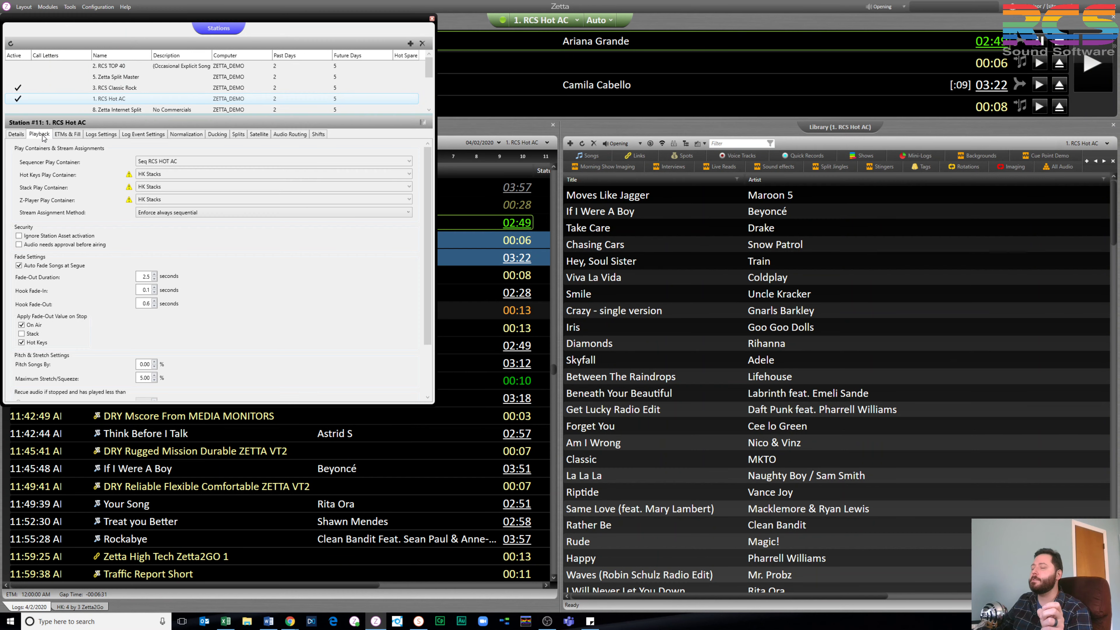
{"action": "scroll", "coordinate": [81, 234], "scroll_direction": "down", "scroll_amount": 3}
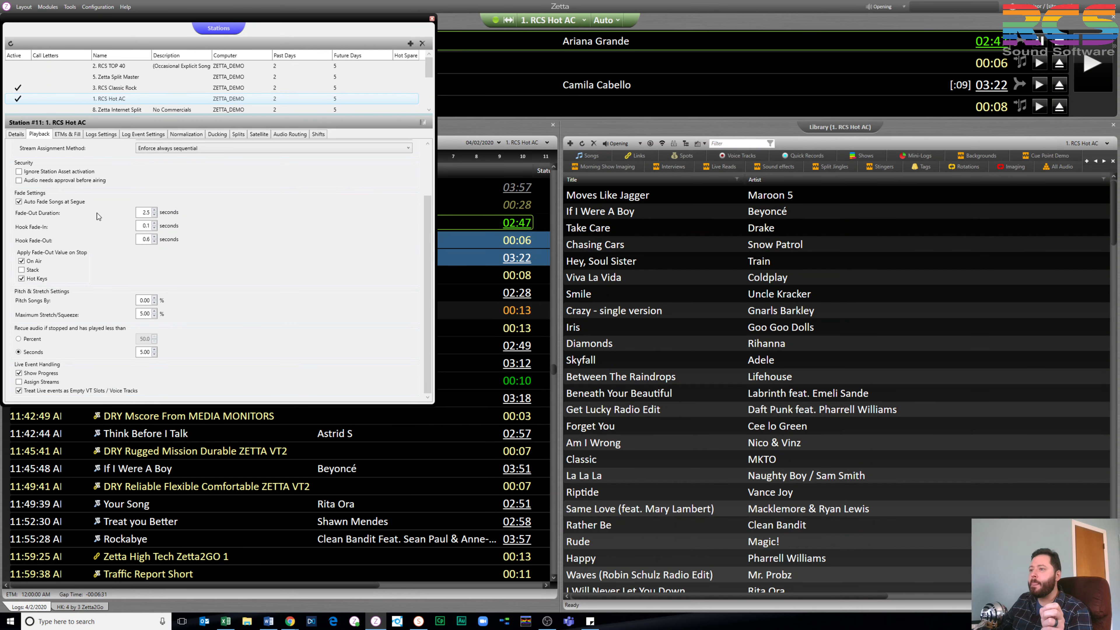
{"action": "scroll", "coordinate": [97, 215], "scroll_direction": "up", "scroll_amount": 3}
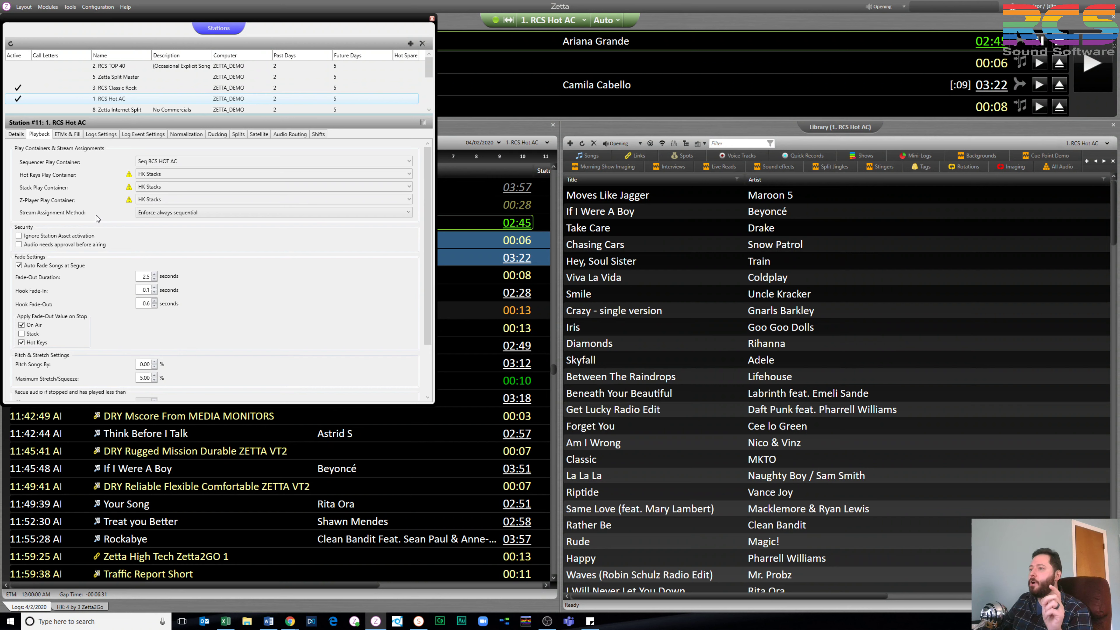
{"action": "scroll", "coordinate": [97, 215], "scroll_direction": "down", "scroll_amount": 3}
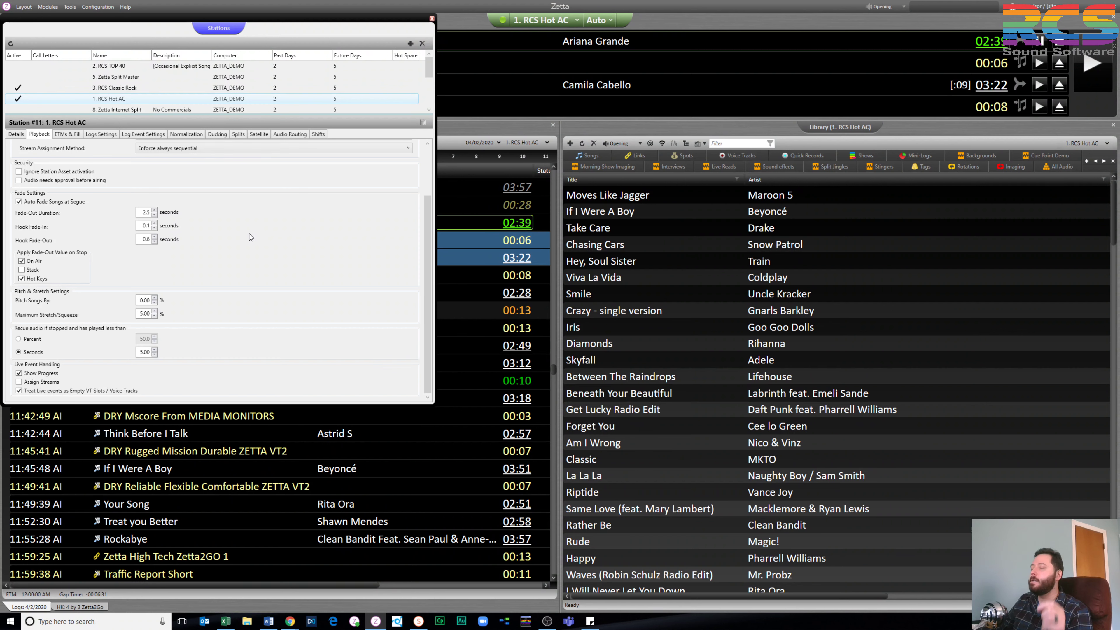
Open Configuration > System at Voice Track and Quick Record, showing Go Live VTs kept 10 days
{"action": "left_click", "coordinate": [97, 7]}
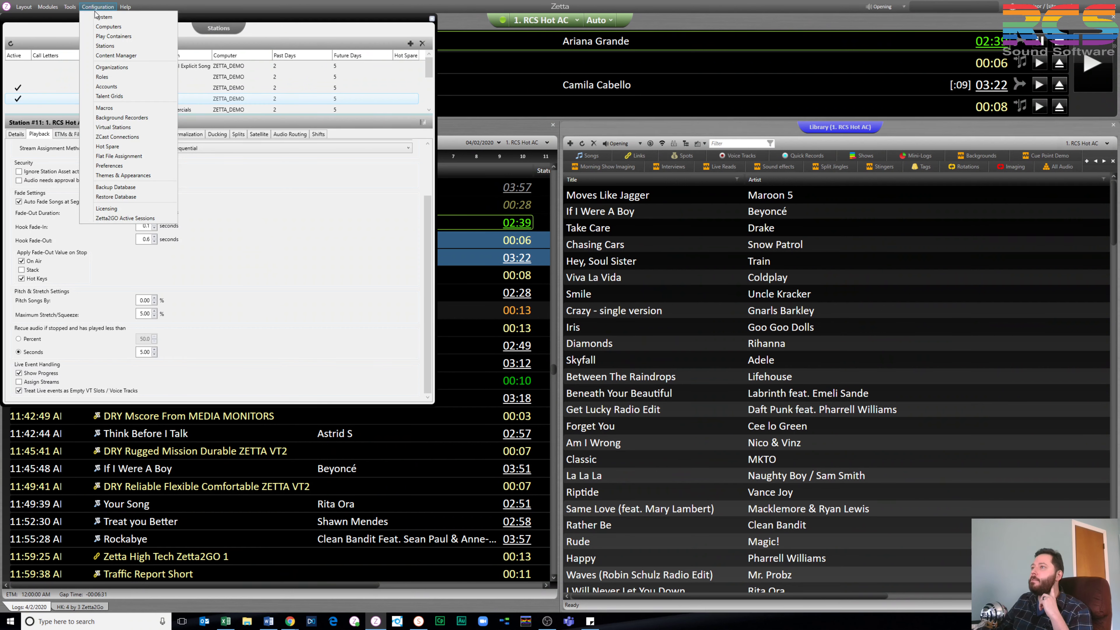
{"action": "left_click", "coordinate": [97, 18]}
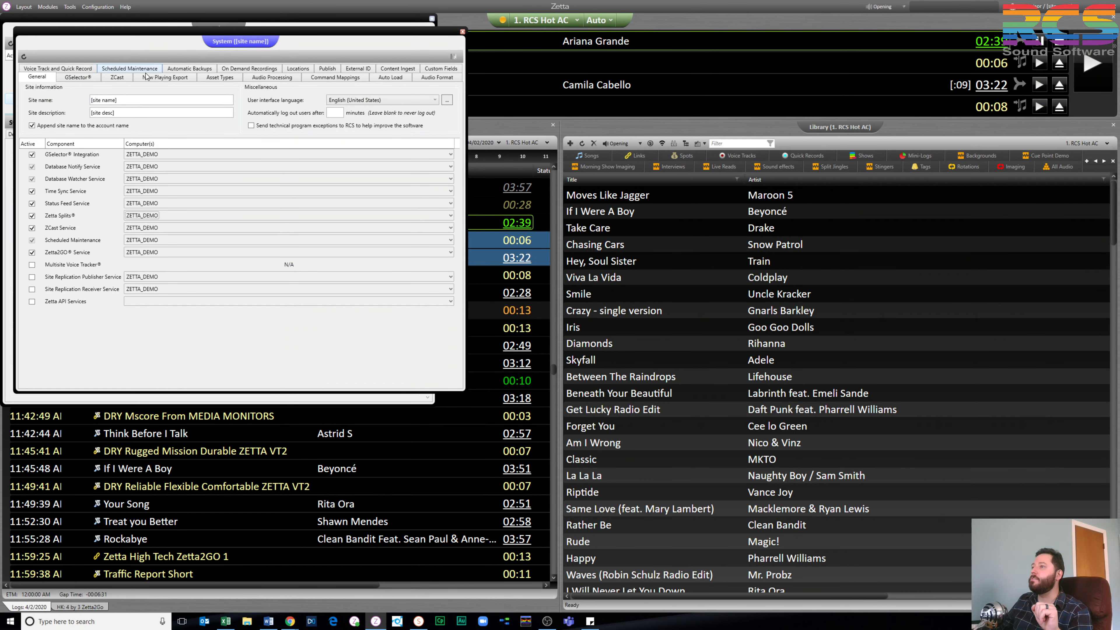
{"action": "left_click", "coordinate": [71, 69]}
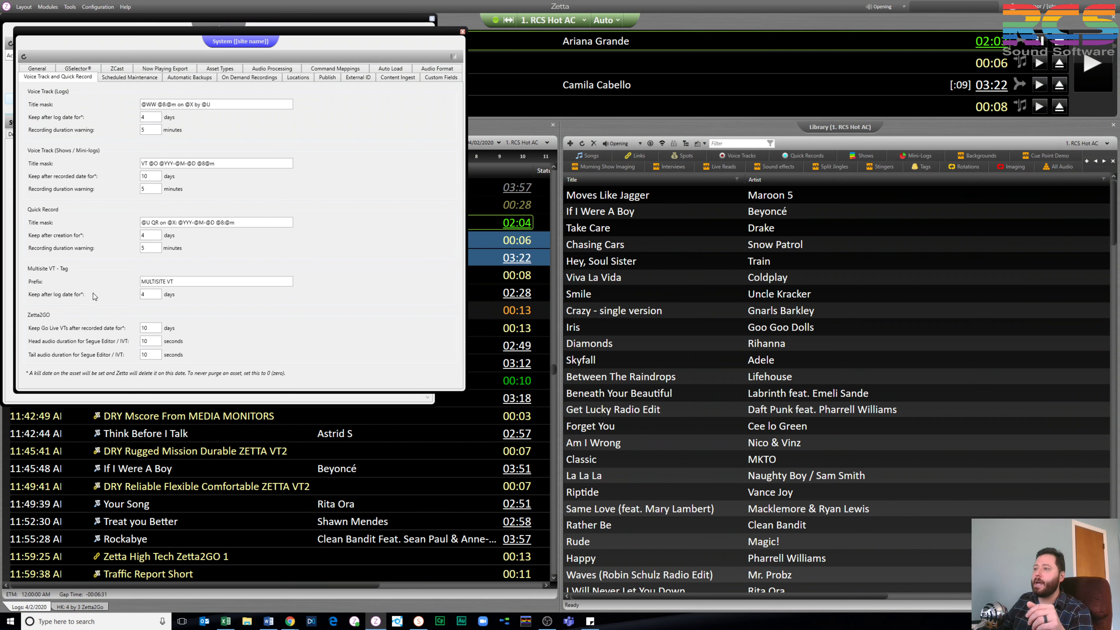
Check the head and tail audio duration fields, then close the System settings window
{"action": "key", "text": "Tab"}
{"action": "left_click", "coordinate": [153, 351]}
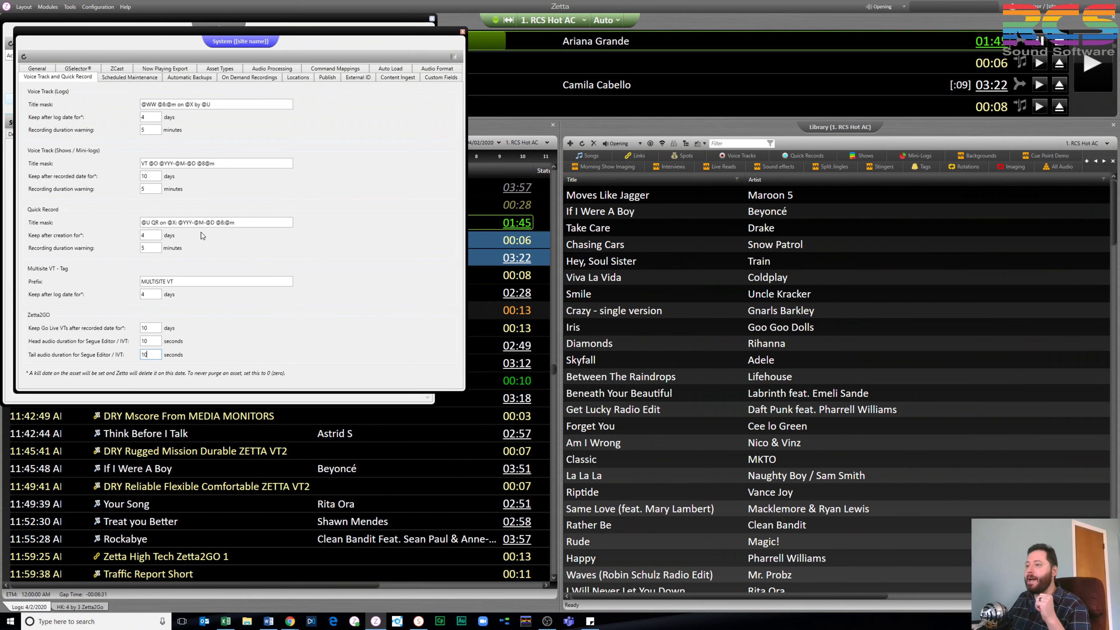
{"action": "key", "text": "shift+Tab"}
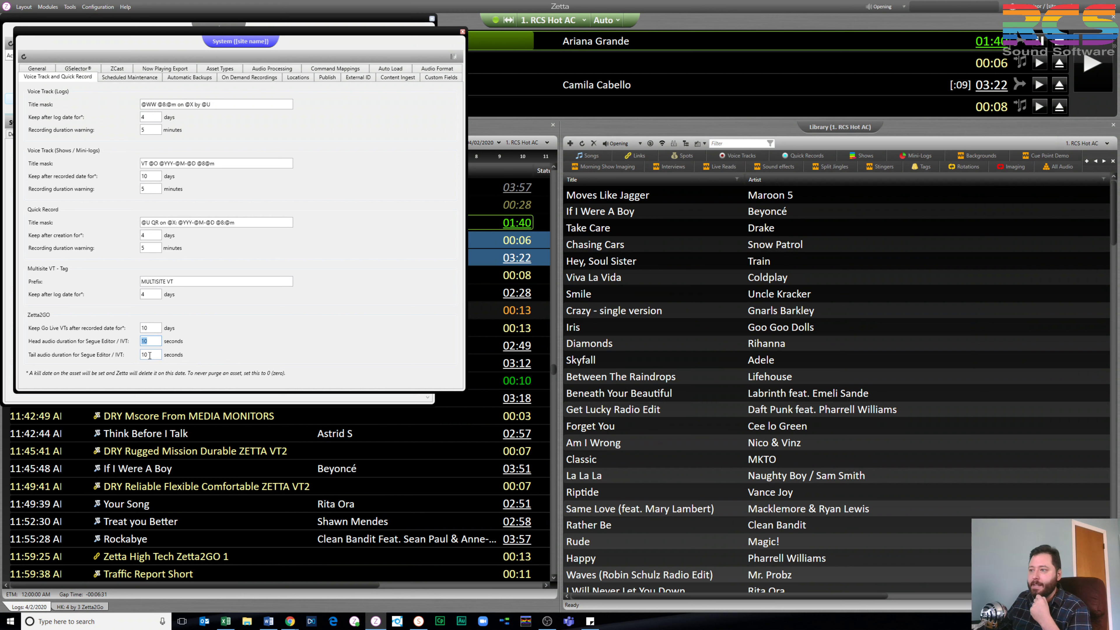
{"action": "left_click", "coordinate": [160, 355]}
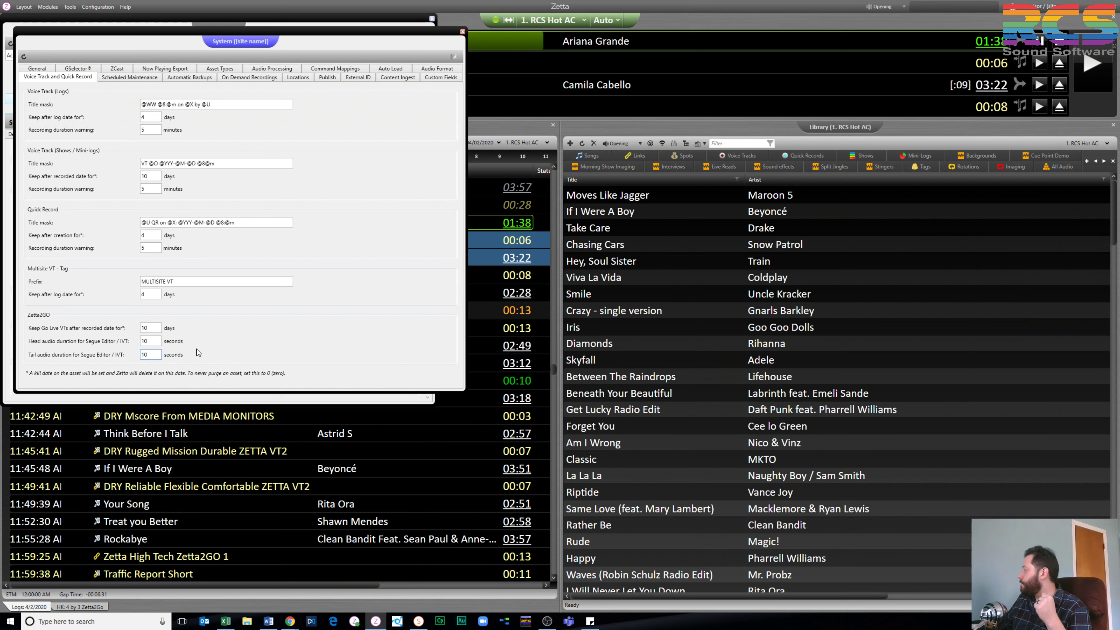
{"action": "left_click", "coordinate": [461, 32]}
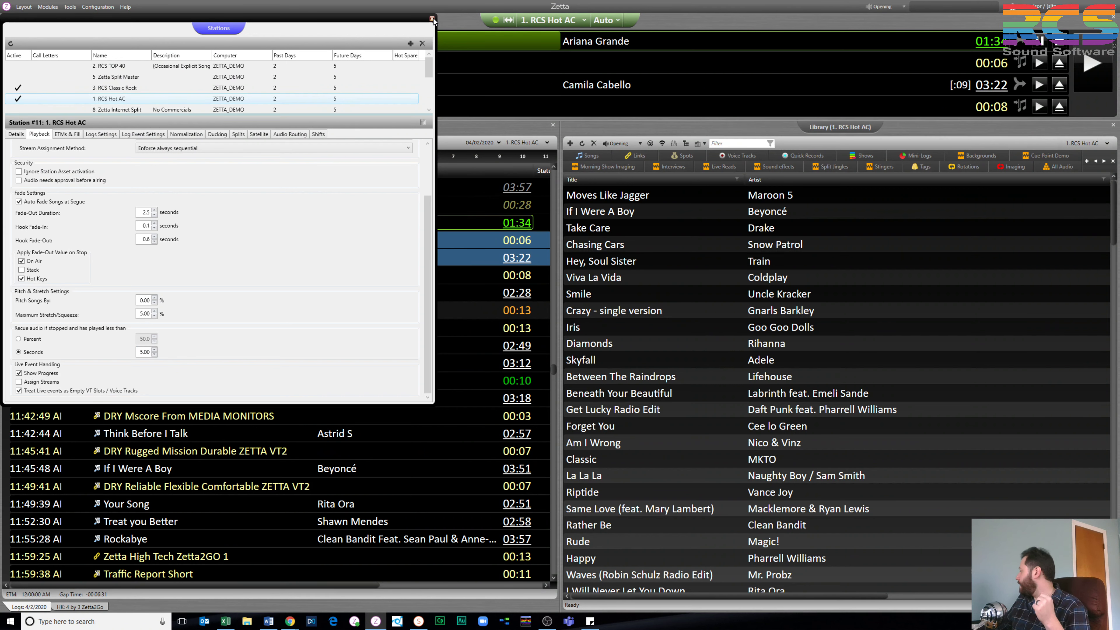
Close the Stations settings window in desktop Zetta
{"action": "left_click", "coordinate": [433, 19]}
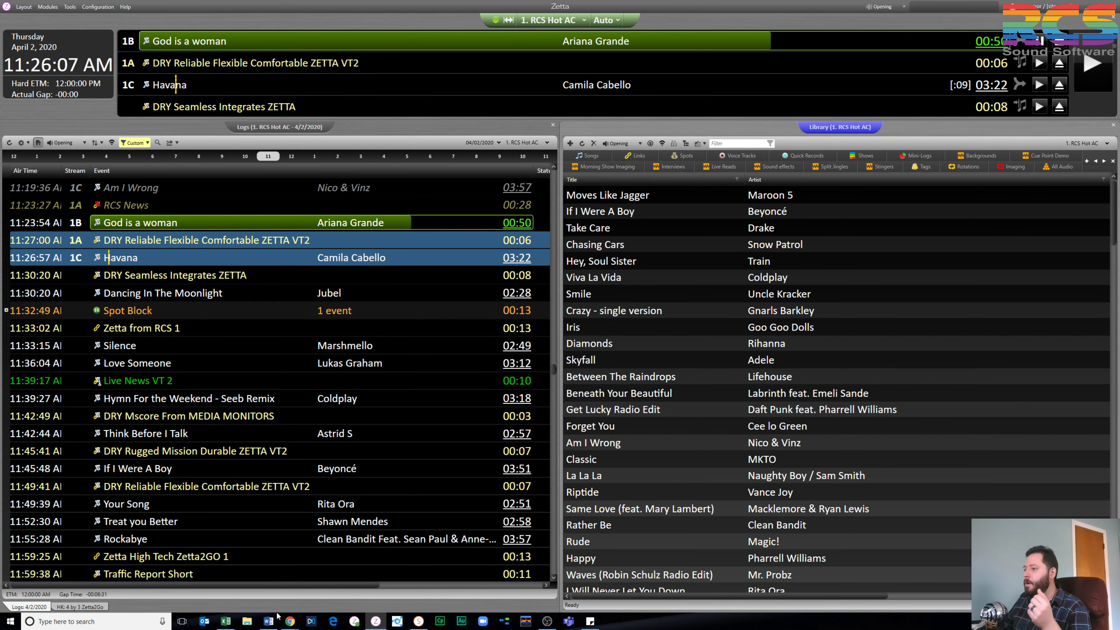
Bring the Zetta2GO Chrome window forward and switch to the 'In Wyoming, a Game Plan for COVID-19' article tab
{"action": "mouse_move", "coordinate": [290, 621]}
{"action": "left_click", "coordinate": [284, 596]}
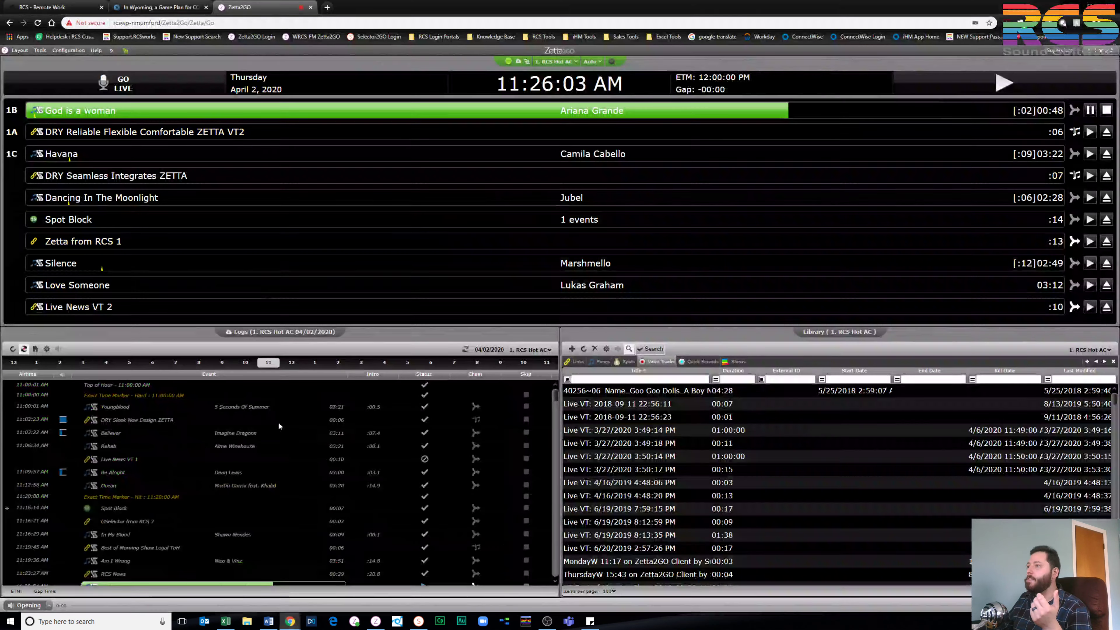
{"action": "left_click", "coordinate": [154, 15]}
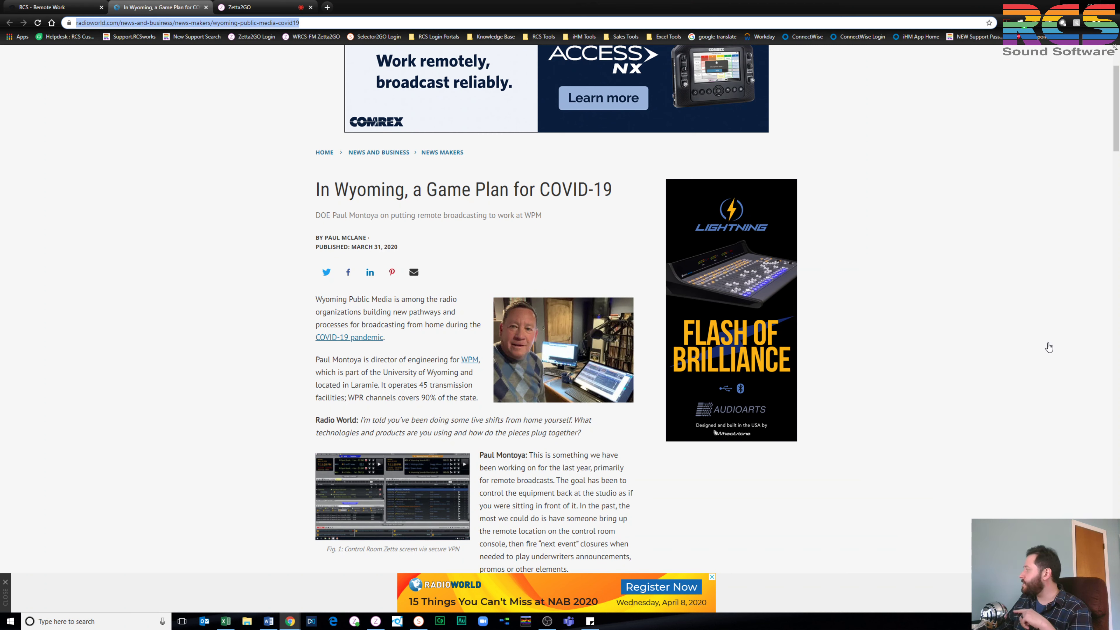
Load the copied Radio World article 'Is Your Staff Prepared to Work from Home?' in a new tab
{"action": "key", "text": "alt+Tab"}
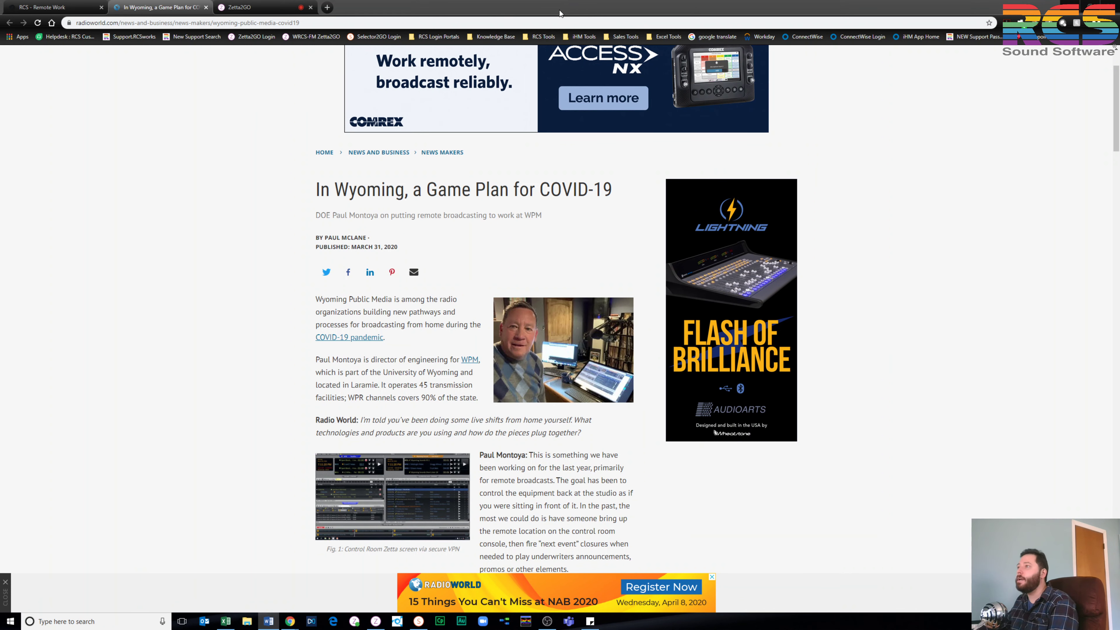
{"action": "left_click", "coordinate": [327, 7]}
{"action": "type", "text": "https://www.radioworld.com/tech-and-gear/is-your-network-prepared-to-work-from-home?fbclid=IwAR289s3BYvF0xl_NSCOm1sgS6GaPsUog_GpOhVVsYWjyiawCzP8pwV8NxO8"}
{"action": "key", "text": "Return"}
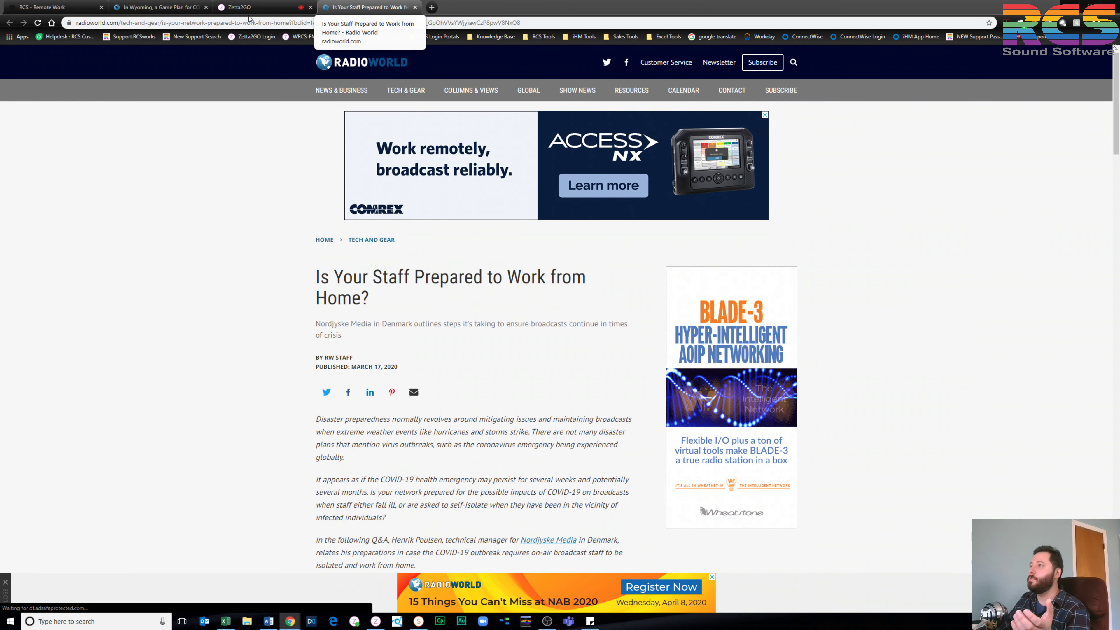
Move the new article tab ahead of Zetta2GO, then return to the Zetta2GO tab
{"action": "key", "text": "ctrl+shift+Page_Up"}
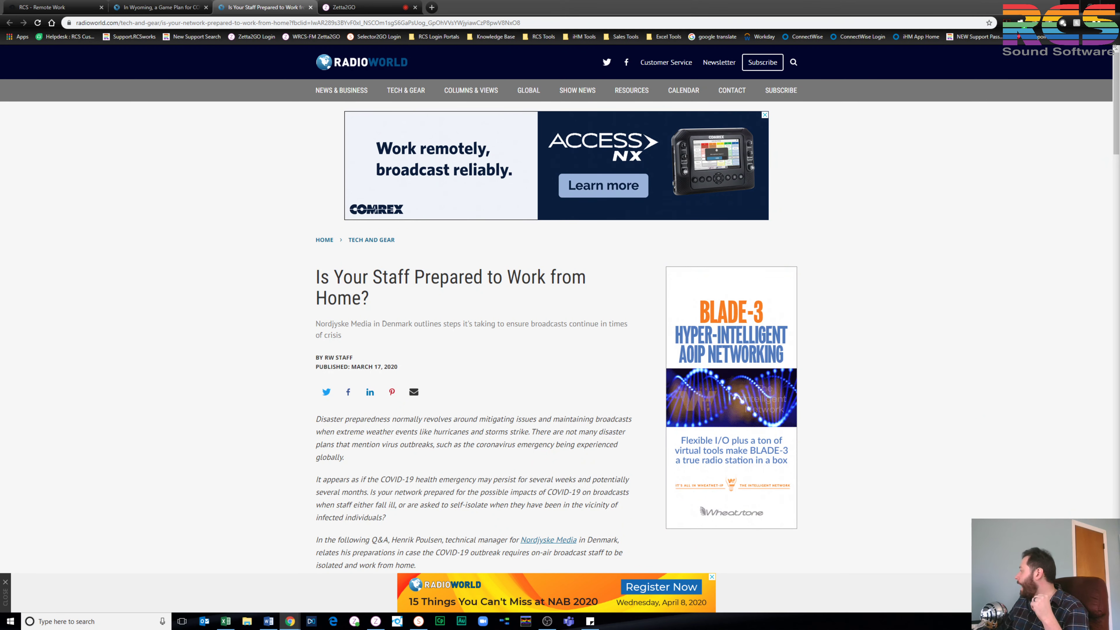
{"action": "key", "text": "ctrl+Tab"}
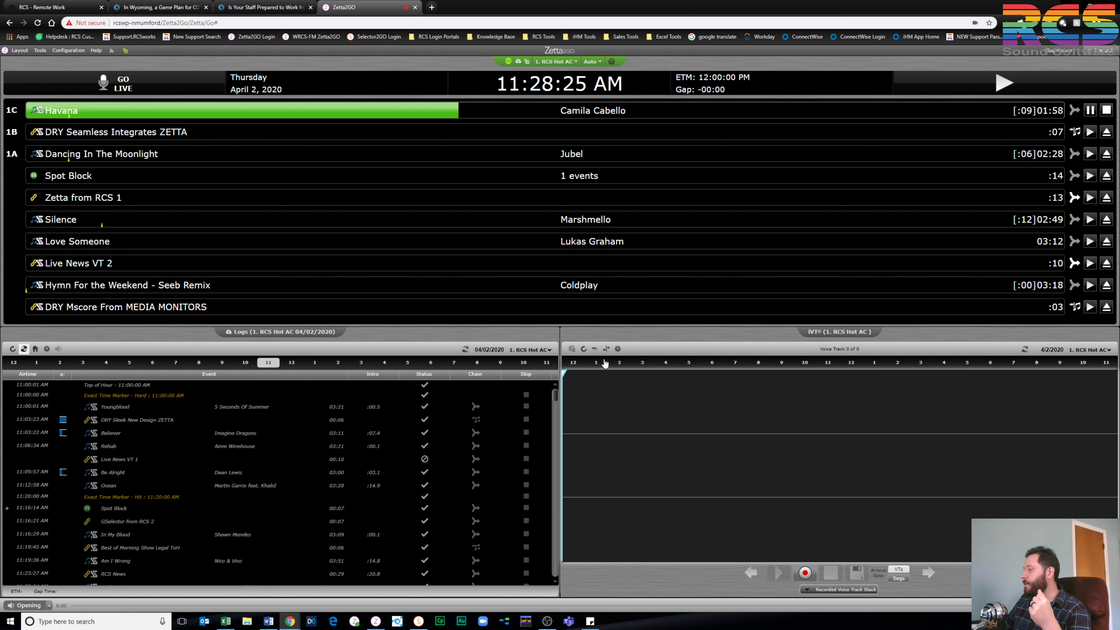
Set the voice-track audio input to Mono and change the record mode in the iVT settings
{"action": "left_click", "coordinate": [616, 350]}
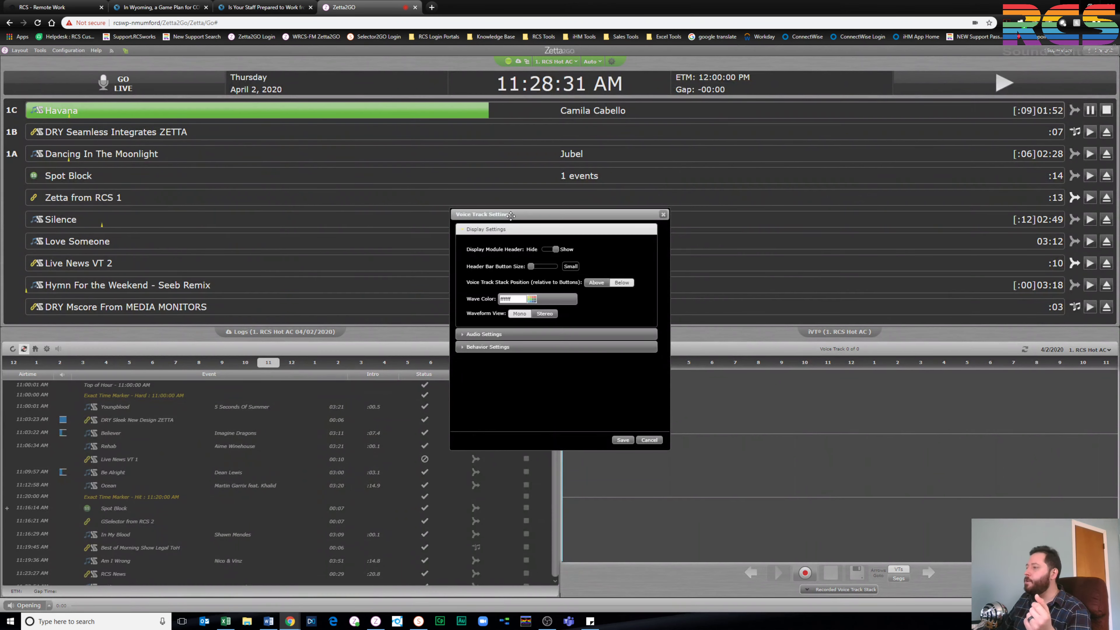
{"action": "left_click", "coordinate": [490, 335]}
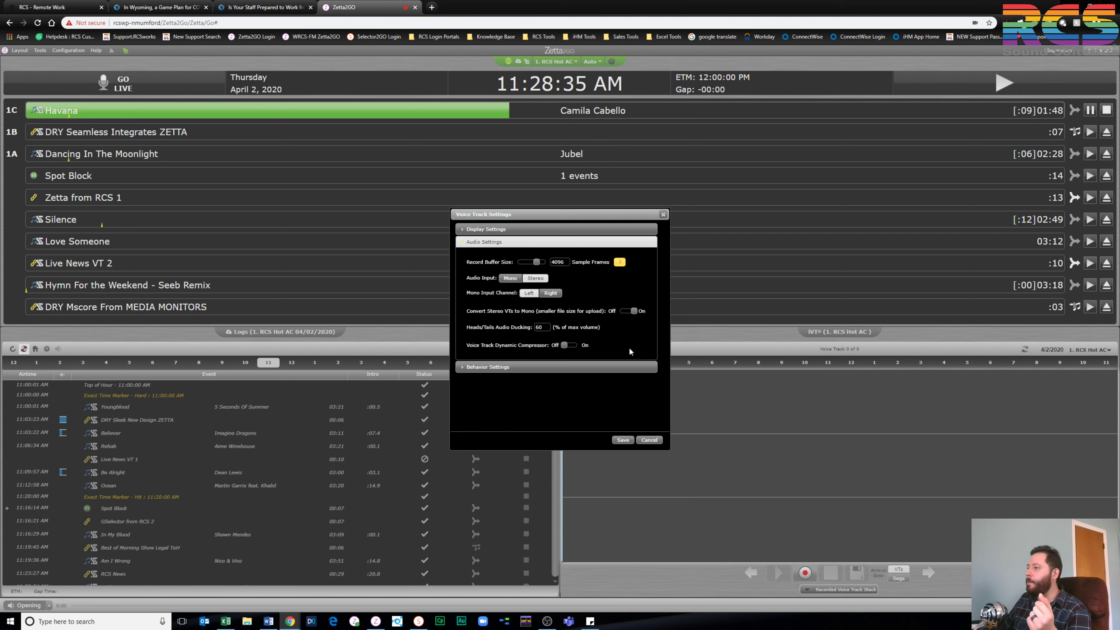
{"action": "left_click", "coordinate": [509, 281]}
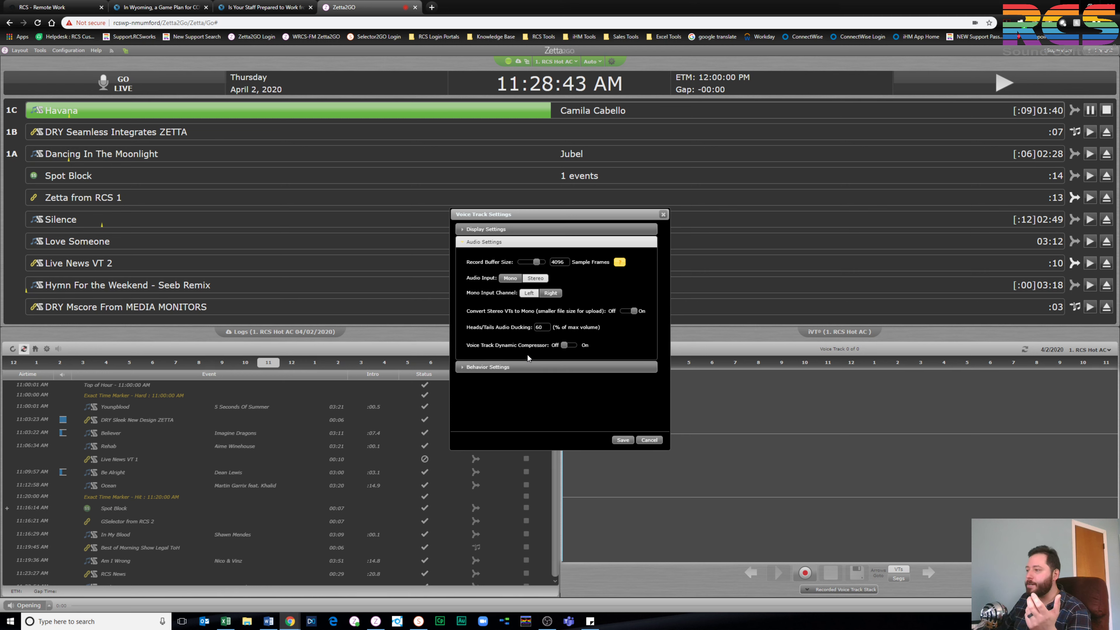
{"action": "left_click", "coordinate": [514, 367]}
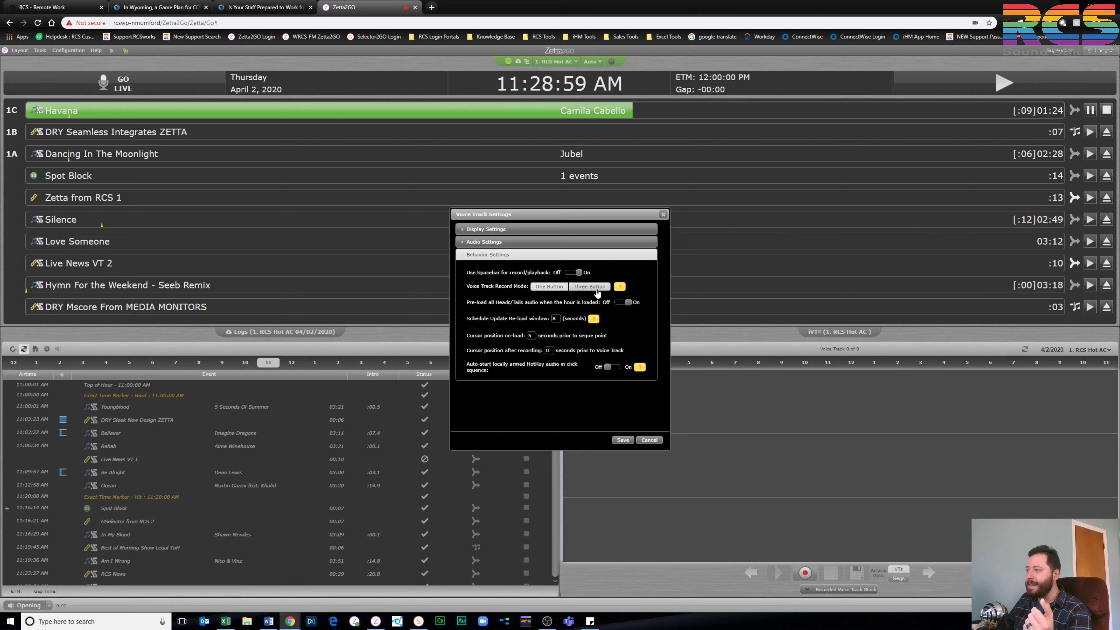
{"action": "left_click", "coordinate": [549, 286]}
{"action": "left_click", "coordinate": [622, 440]}
View Configuration > Global Settings and cancel without changes
{"action": "left_click", "coordinate": [69, 50]}
{"action": "left_click", "coordinate": [75, 72]}
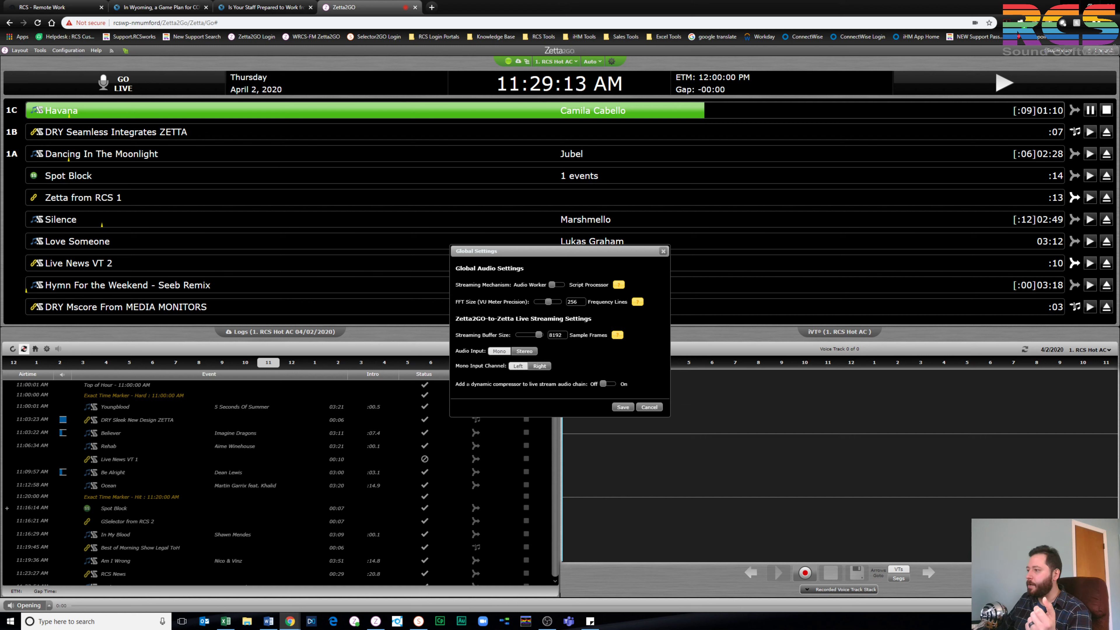
{"action": "left_click", "coordinate": [655, 408]}
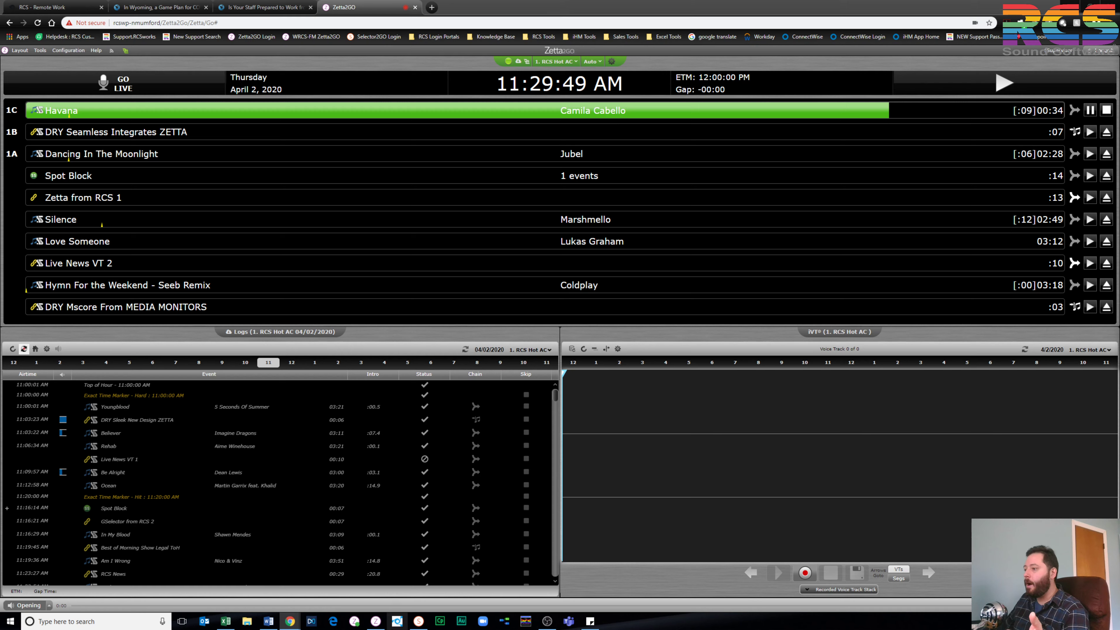
Open the Zetta Editor module in desktop Zetta for station 1. RCS Hot AC
{"action": "left_click", "coordinate": [374, 621]}
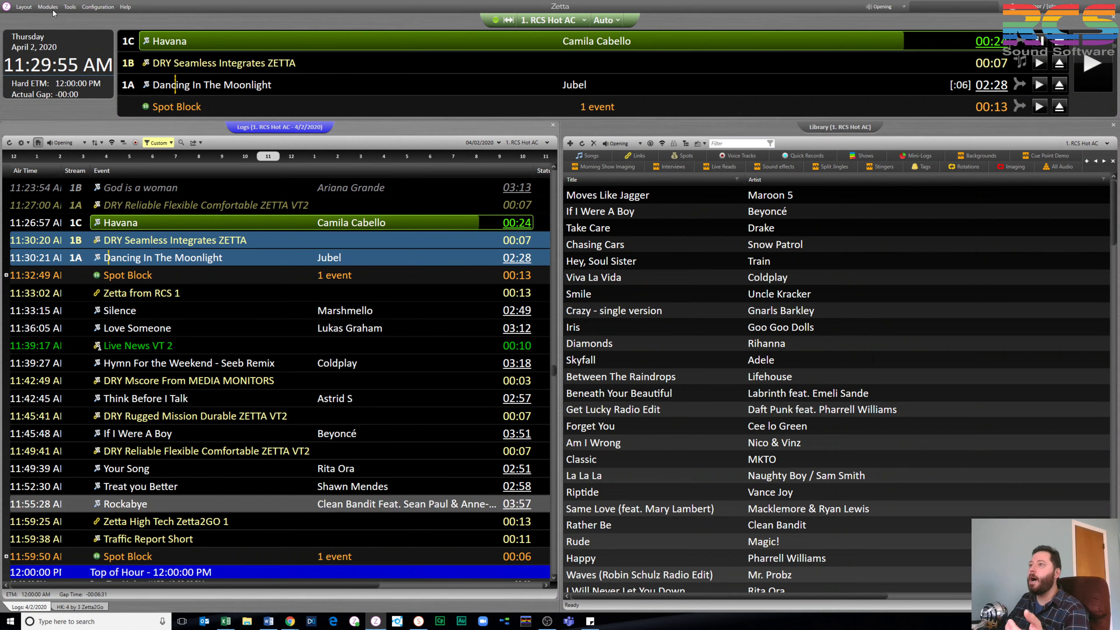
{"action": "left_click", "coordinate": [45, 7]}
{"action": "left_click", "coordinate": [69, 70]}
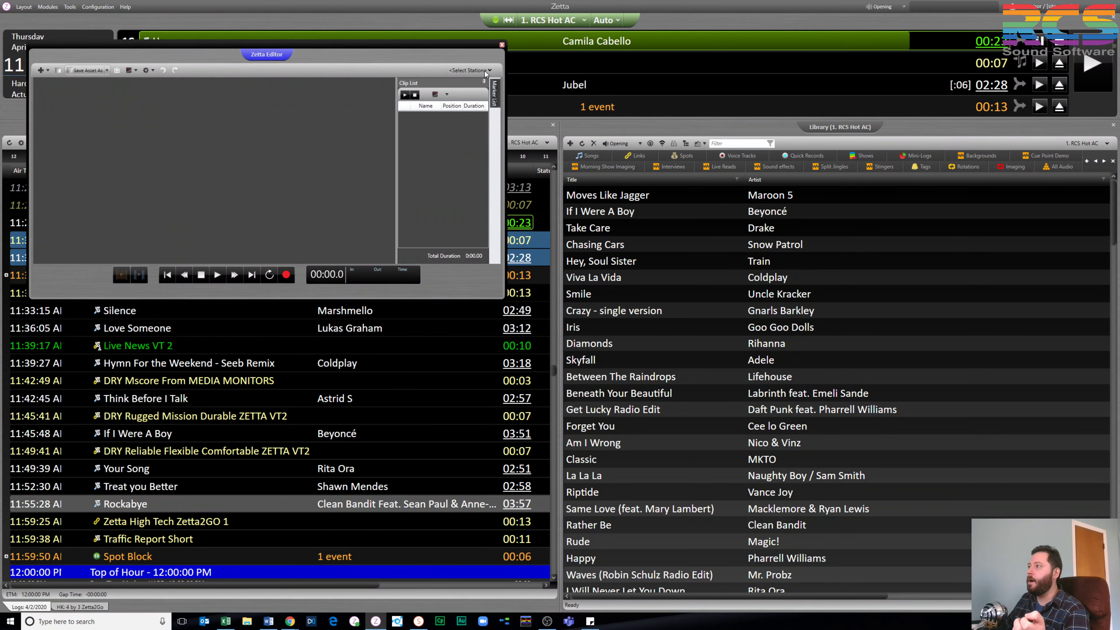
{"action": "left_click", "coordinate": [487, 71]}
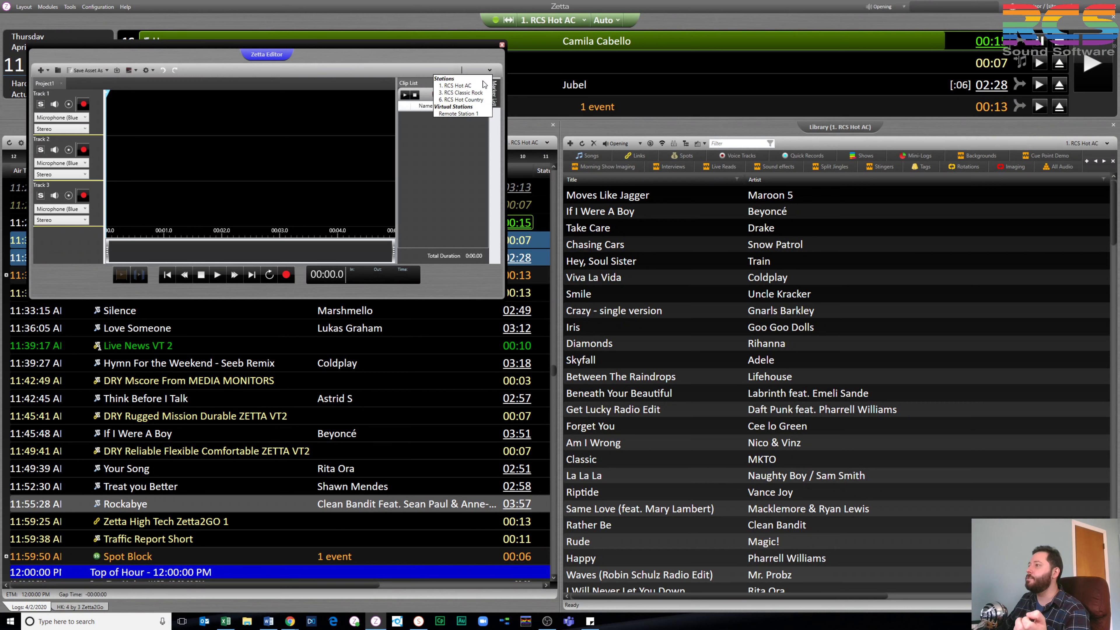
{"action": "left_click", "coordinate": [472, 88]}
Place the Track 1 playhead at 3.7 seconds, dismissing the track editing options
{"action": "left_click", "coordinate": [141, 116]}
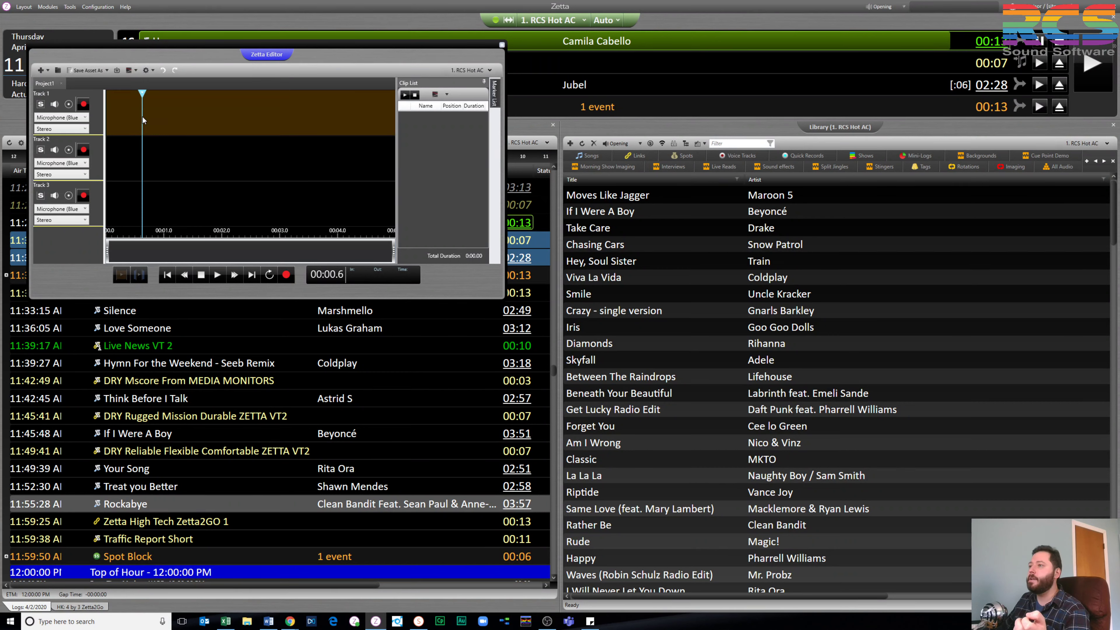
{"action": "right_click", "coordinate": [142, 116]}
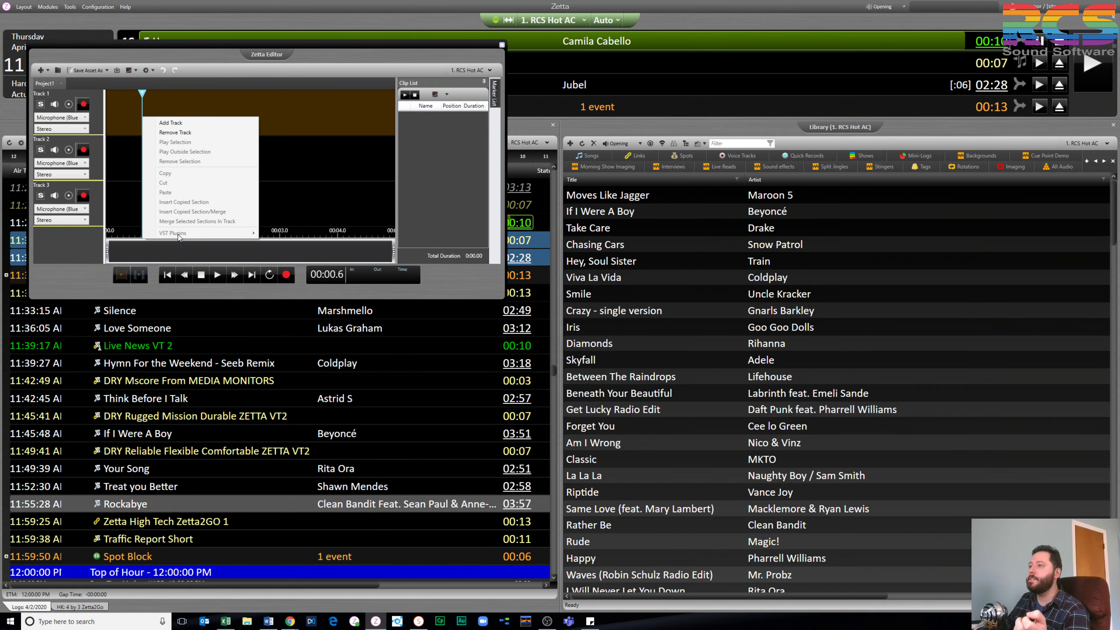
{"action": "left_click", "coordinate": [320, 100]}
{"action": "left_click", "coordinate": [319, 100]}
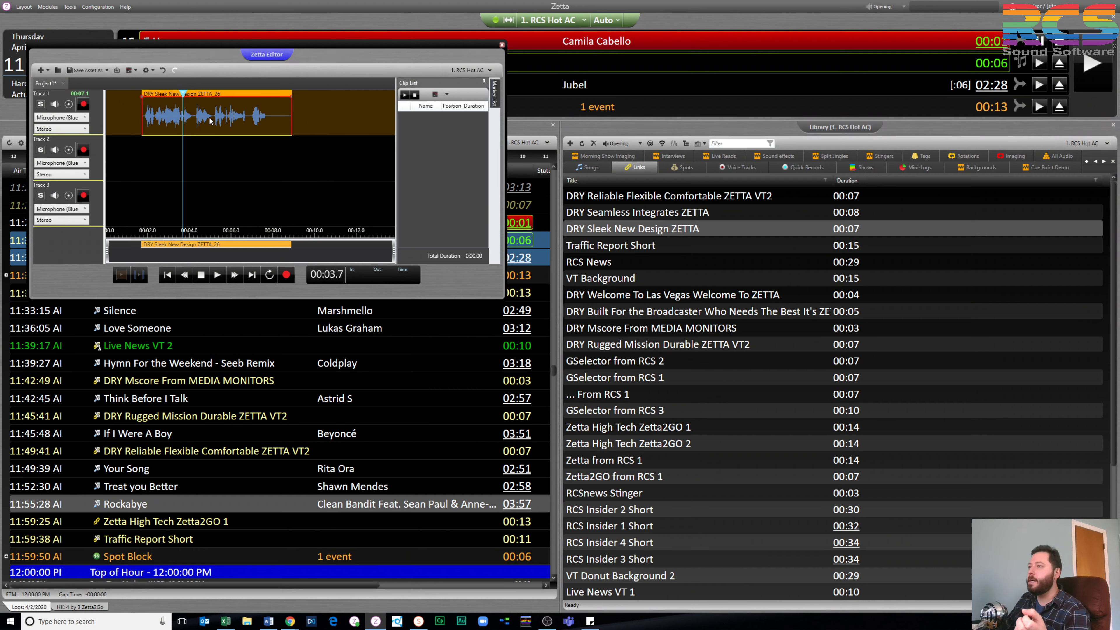
Browse the clip's VST Plugins options, dismiss them, and bring the Zetta2GO browser window back
{"action": "right_click", "coordinate": [210, 118]}
{"action": "mouse_move", "coordinate": [251, 298]}
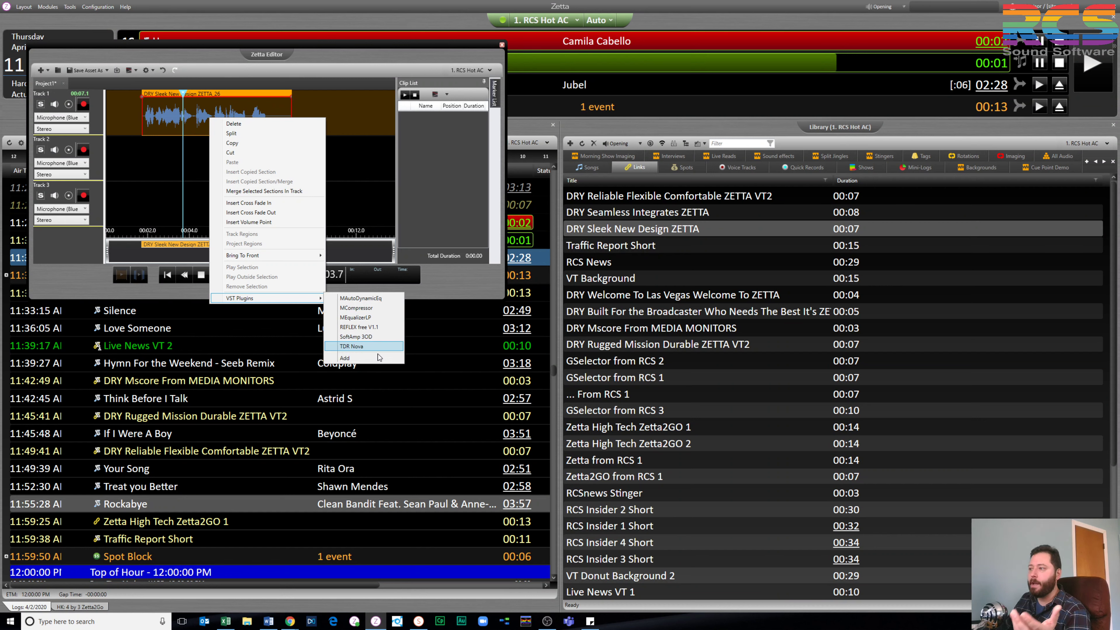
{"action": "left_click", "coordinate": [445, 288]}
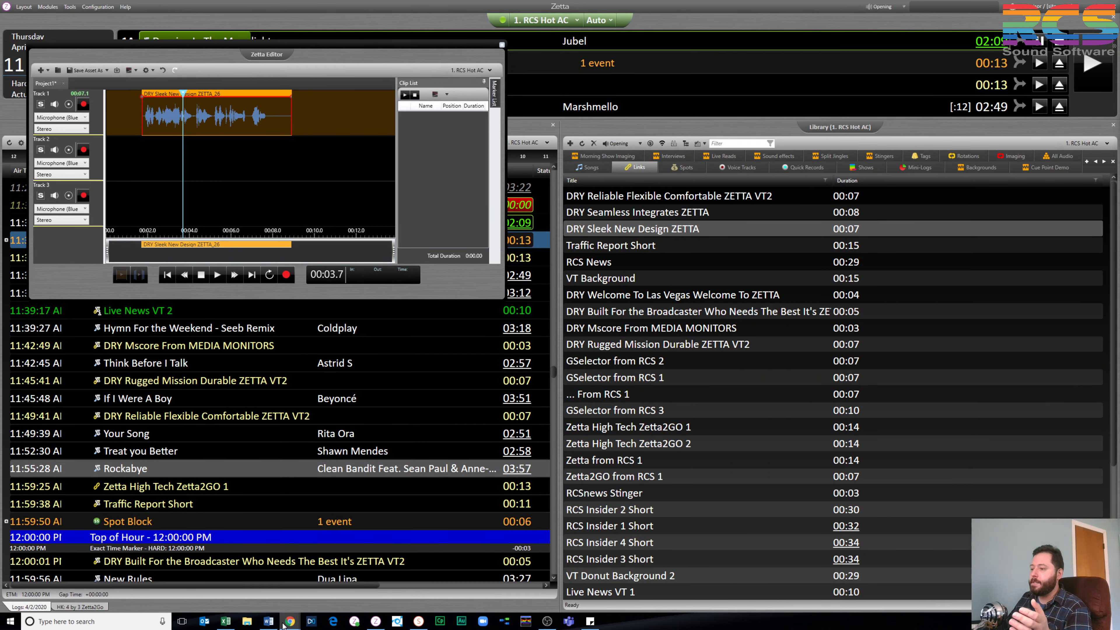
{"action": "mouse_move", "coordinate": [283, 624]}
{"action": "left_click", "coordinate": [258, 585]}
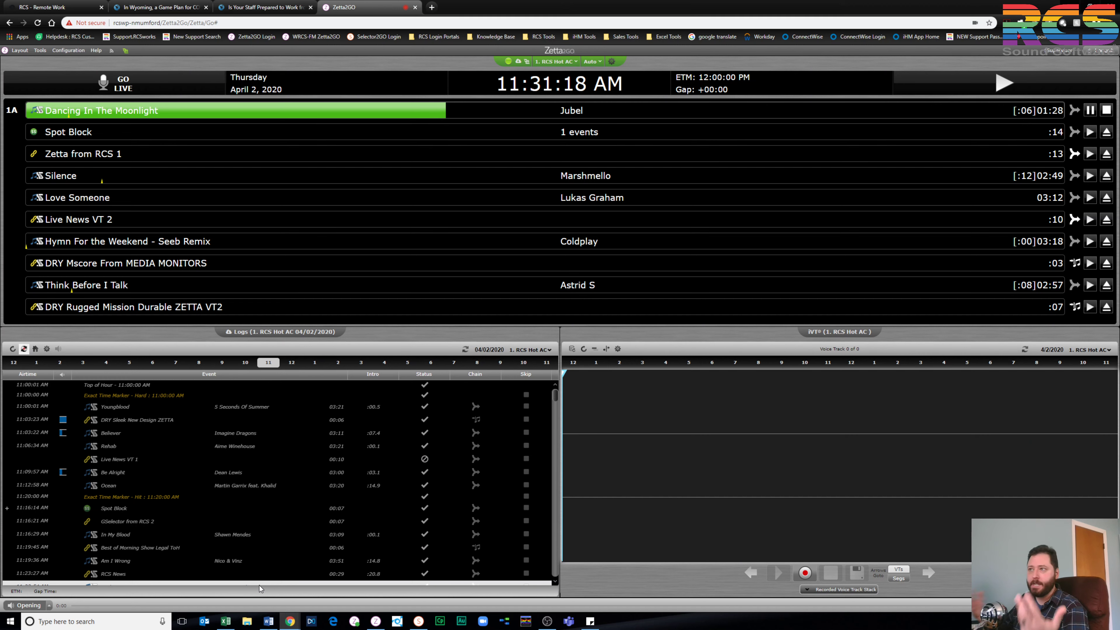
Open Configuration > Zetta2GO Active Sessions, showing one Supervisor session logged in
{"action": "left_click", "coordinate": [70, 51]}
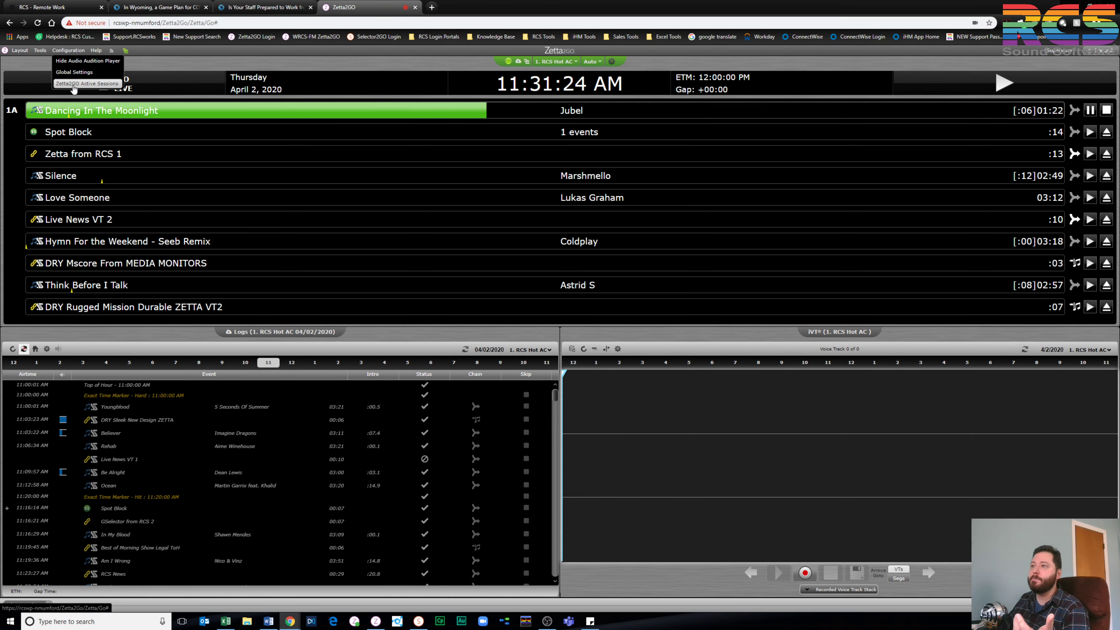
{"action": "left_click", "coordinate": [73, 84]}
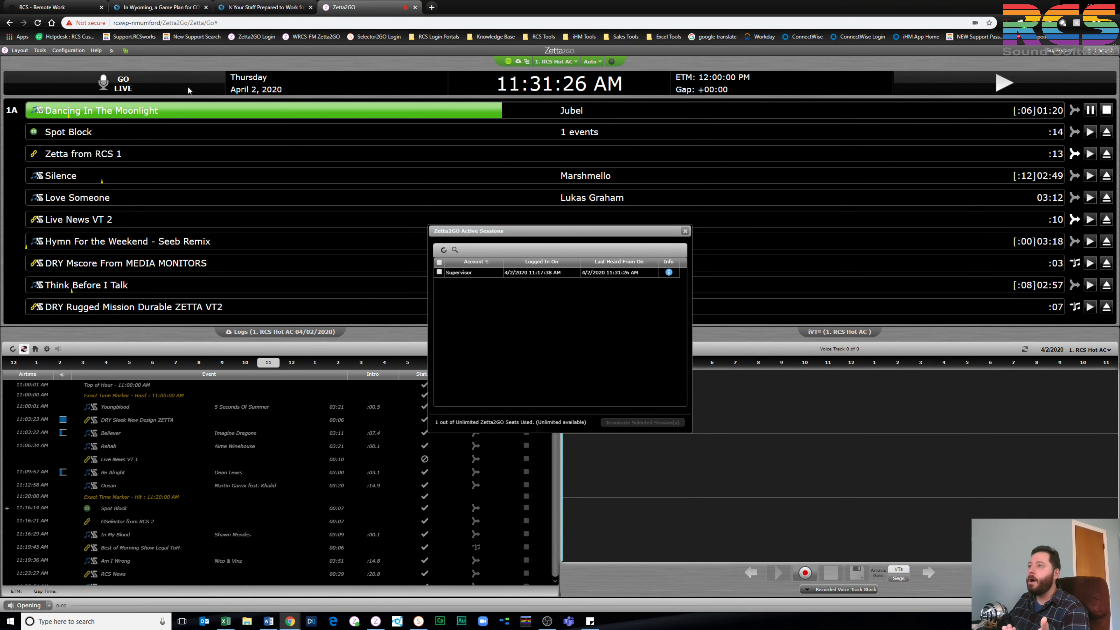
Tick the Supervisor session to reveal Terminate Selected Session(s), then close Active Sessions without terminating
{"action": "left_click", "coordinate": [70, 51]}
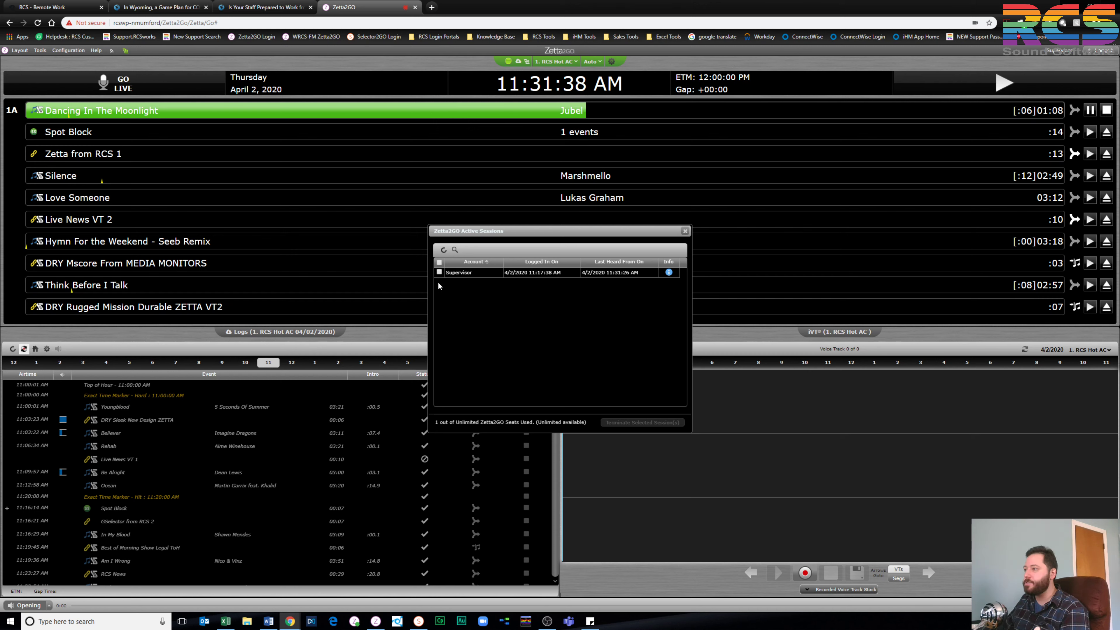
{"action": "left_click", "coordinate": [440, 273]}
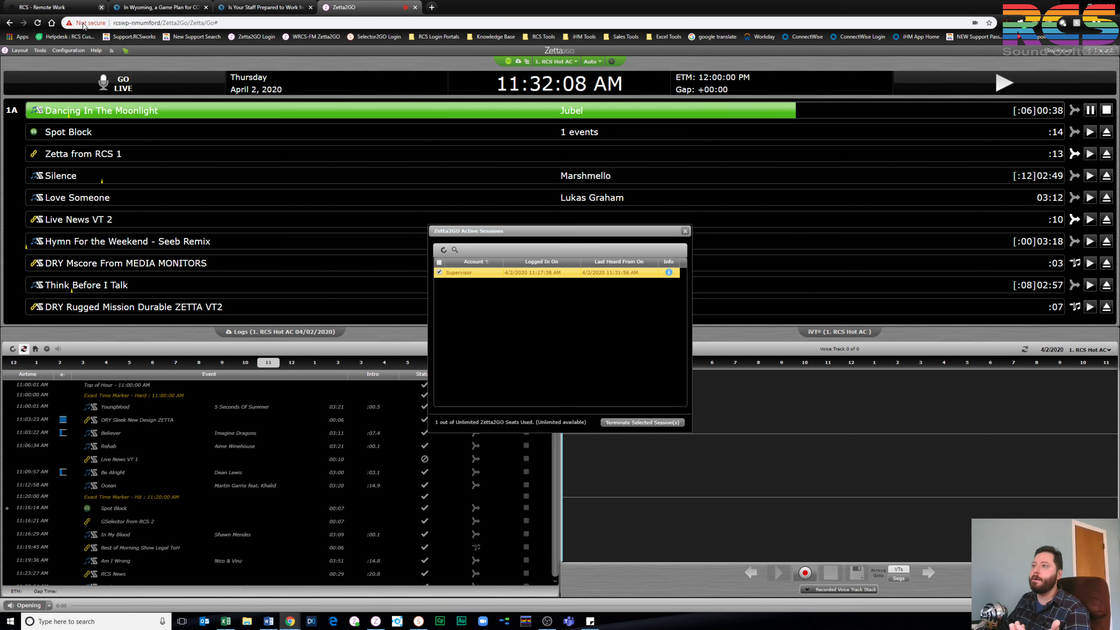
{"action": "left_click", "coordinate": [70, 50]}
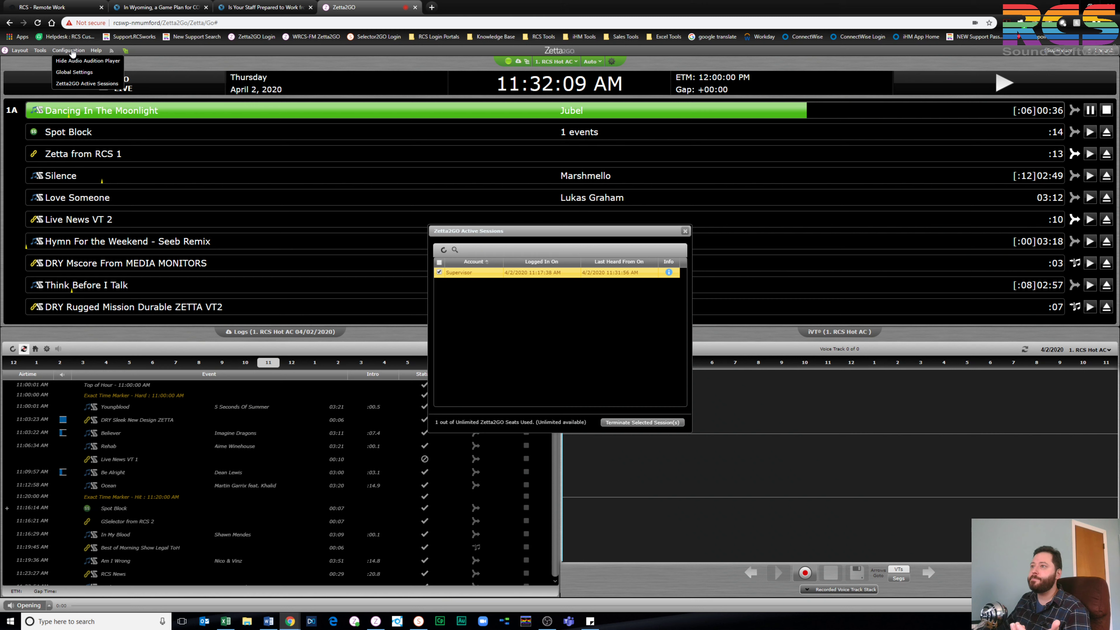
{"action": "left_click", "coordinate": [86, 88]}
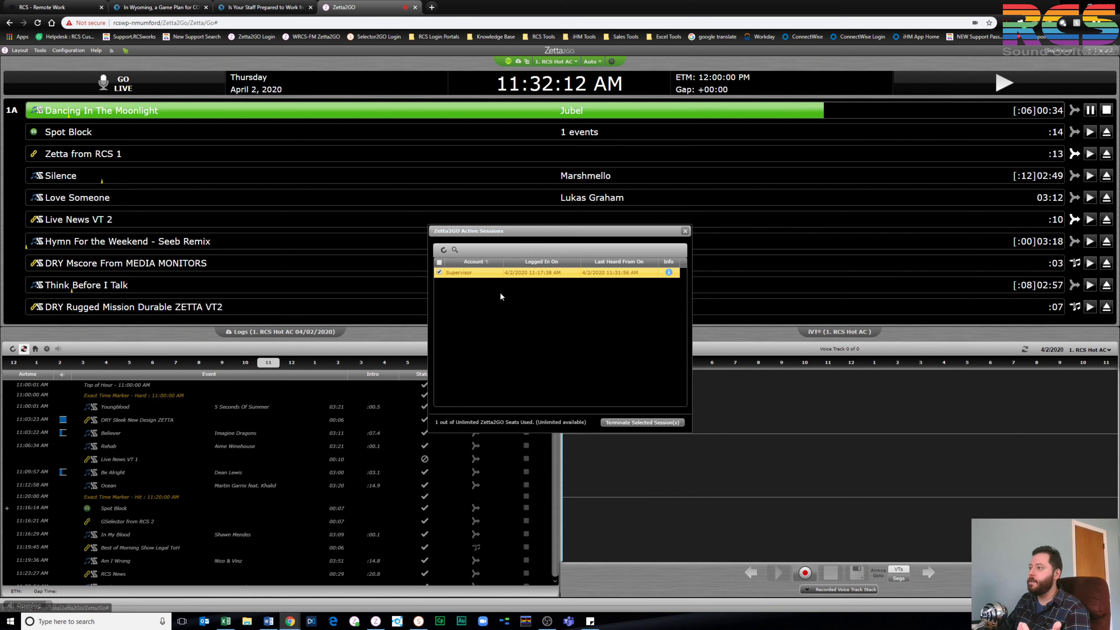
{"action": "left_click", "coordinate": [684, 230]}
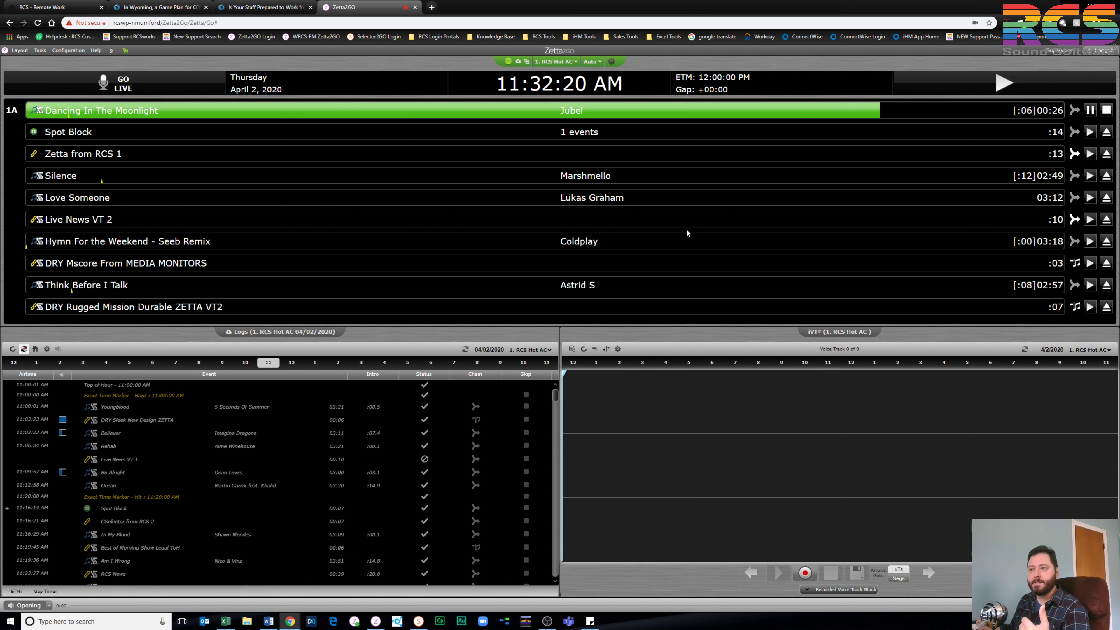
Close the desktop Zetta Editor with No To All, then return to Zetta2GO's layout options
{"action": "left_click", "coordinate": [375, 621]}
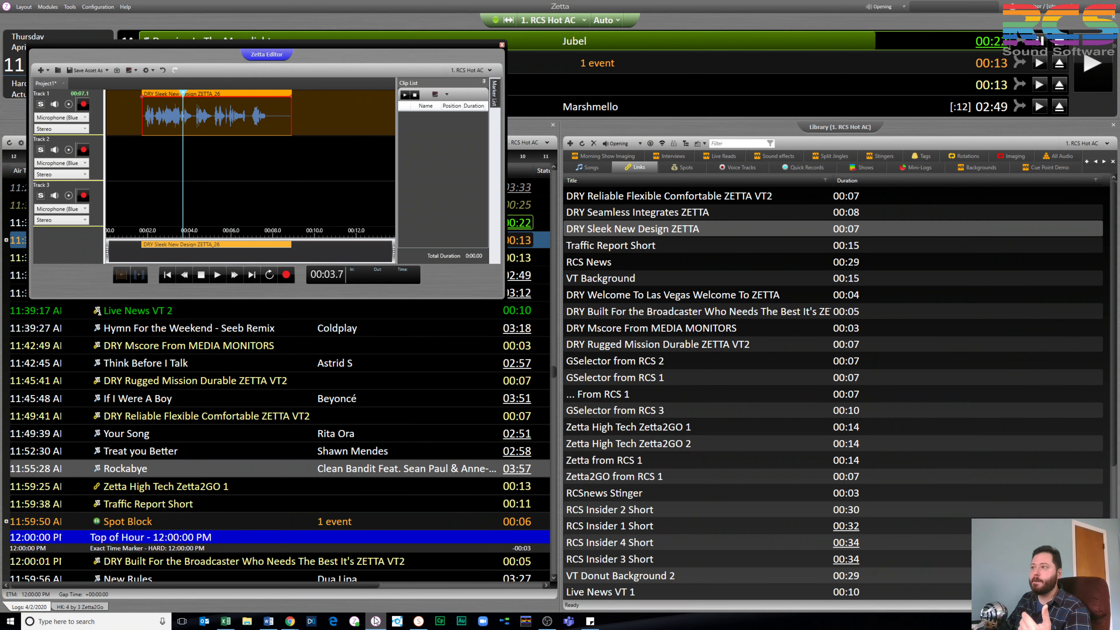
{"action": "left_click", "coordinate": [502, 45]}
{"action": "left_click", "coordinate": [230, 224]}
{"action": "left_click", "coordinate": [289, 621]}
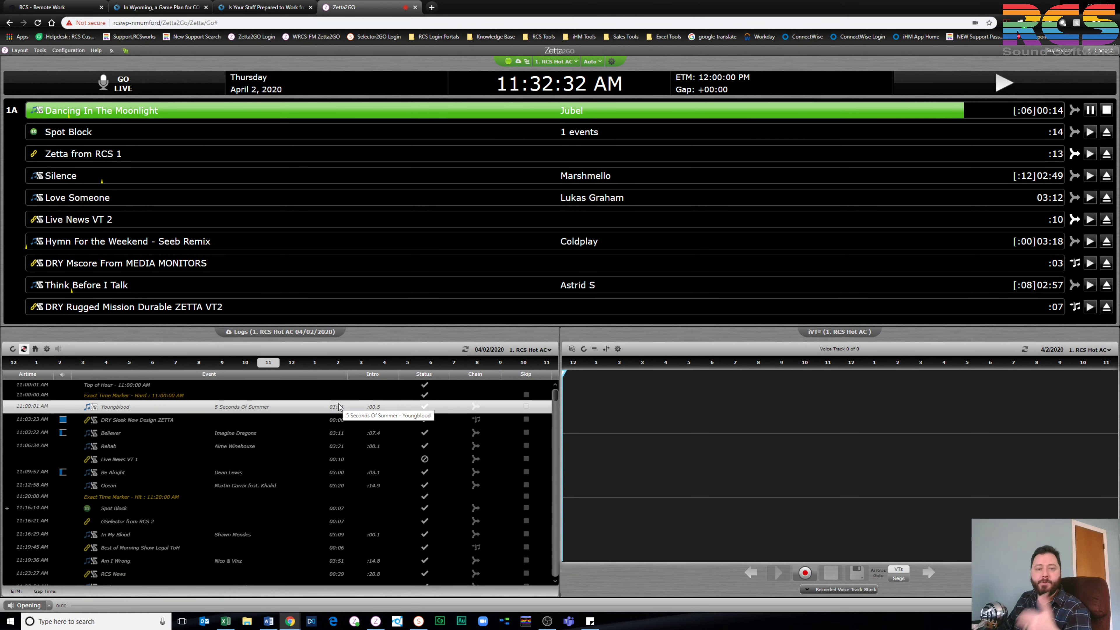
{"action": "left_click", "coordinate": [20, 50]}
Edit the layout so the right panel shows Library instead of iVT, and save it
{"action": "left_click", "coordinate": [24, 62]}
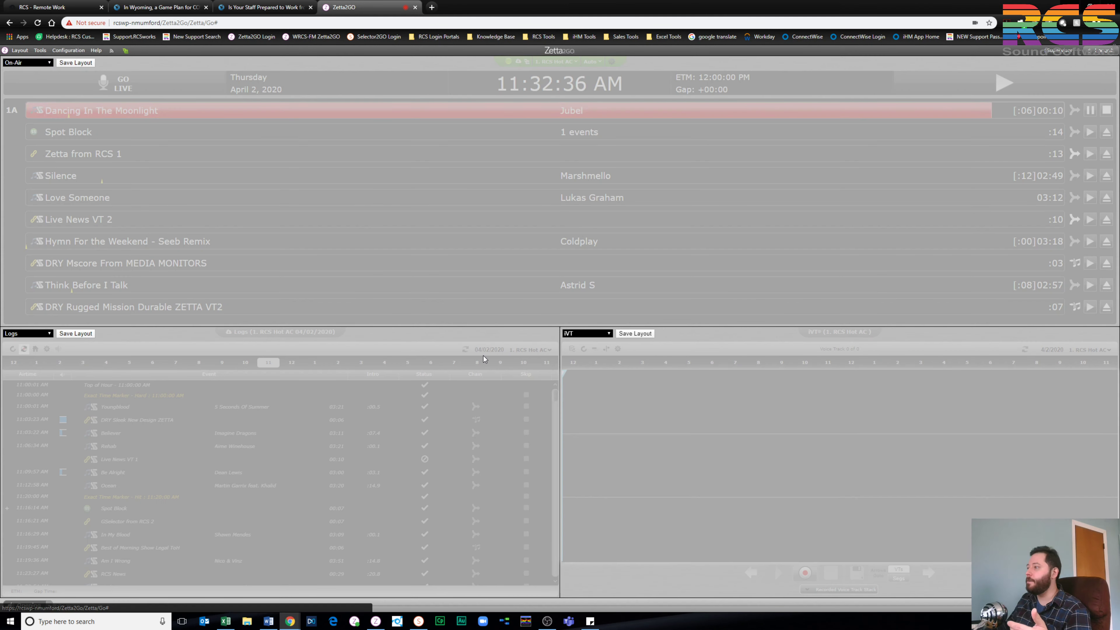
{"action": "left_click", "coordinate": [583, 335]}
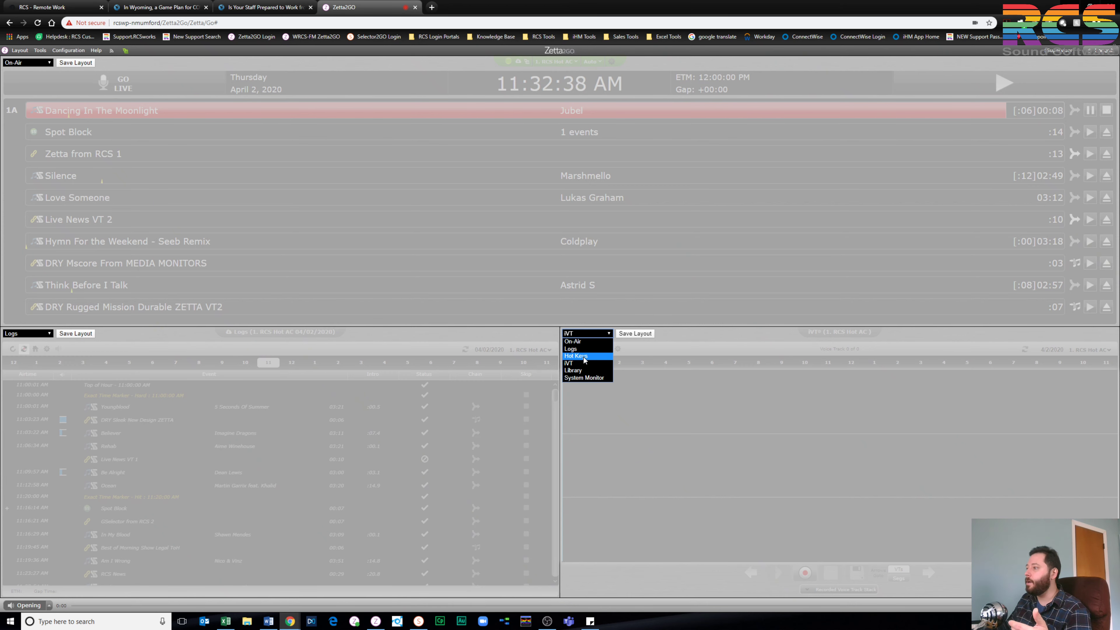
{"action": "left_click", "coordinate": [580, 370]}
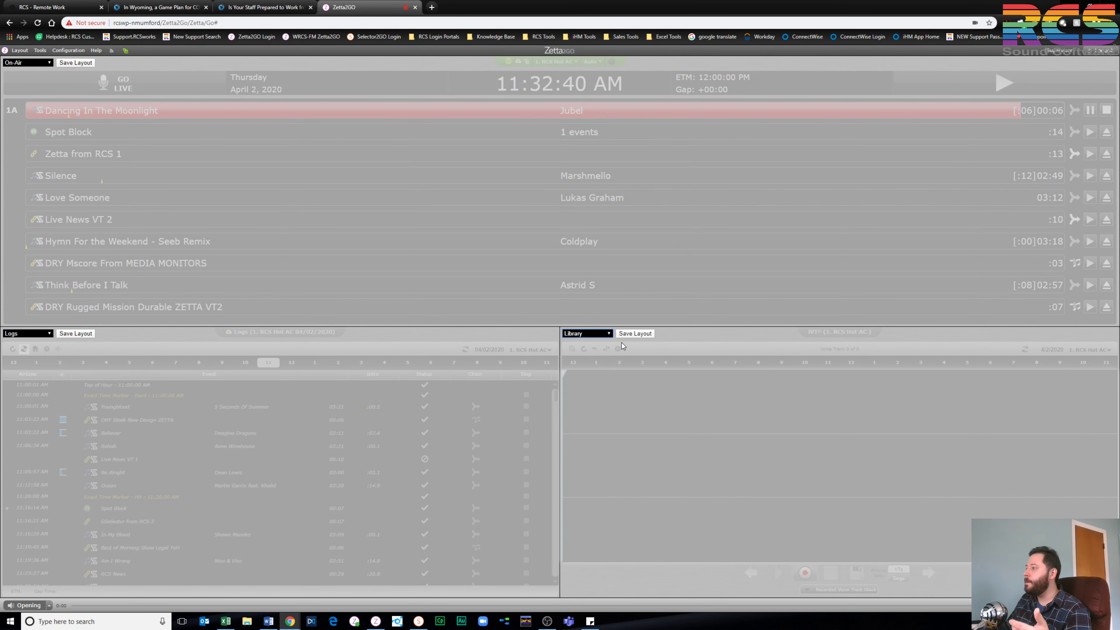
{"action": "left_click", "coordinate": [635, 334]}
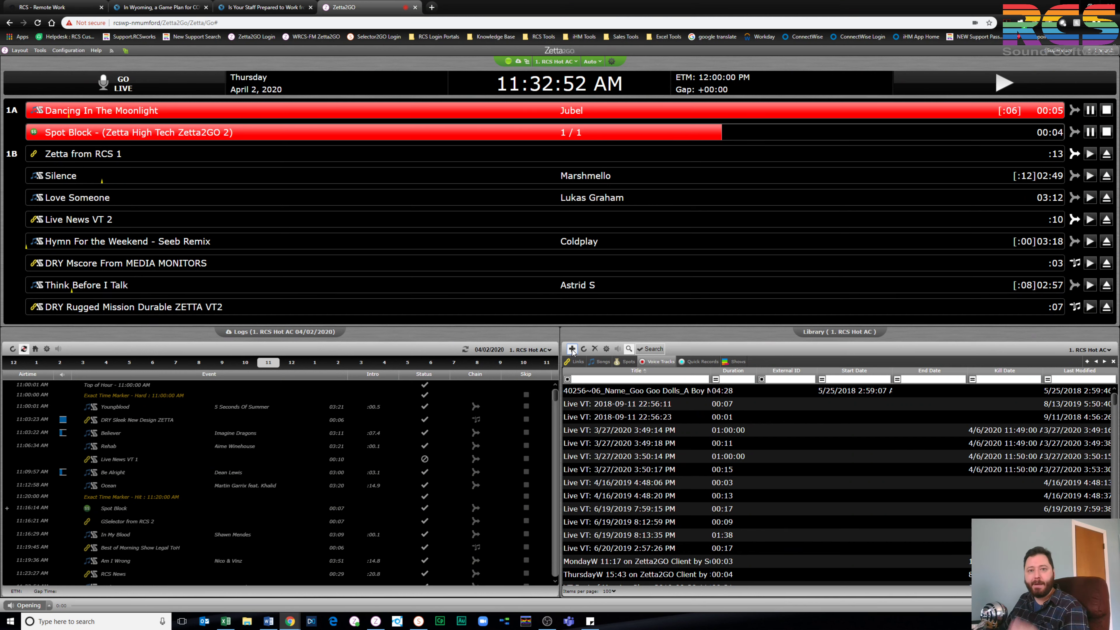
Add a new voice track from the Library's Voice Tracks tab
{"action": "left_click", "coordinate": [572, 349]}
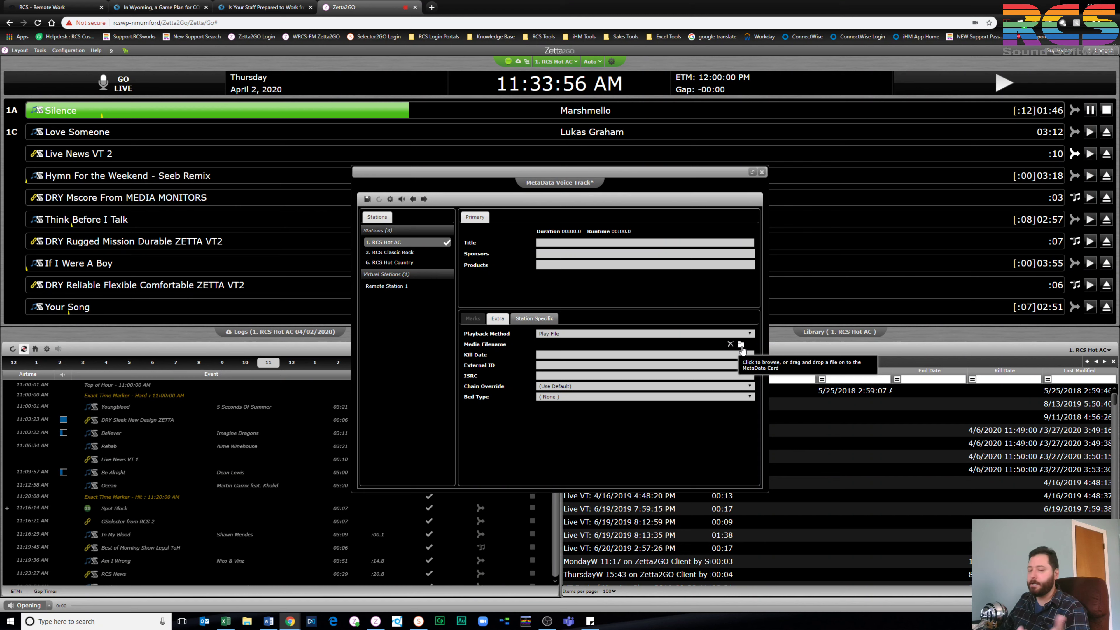
Cancel browsing for a media file, then close the blank voice-track card without saving
{"action": "left_click", "coordinate": [741, 347]}
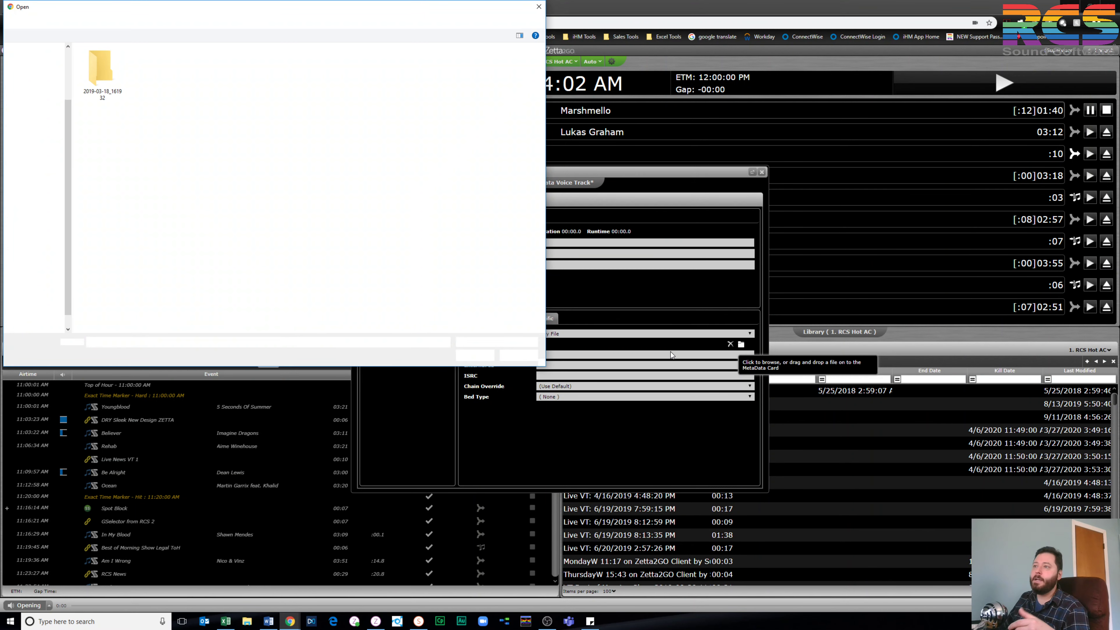
{"action": "left_click", "coordinate": [538, 8]}
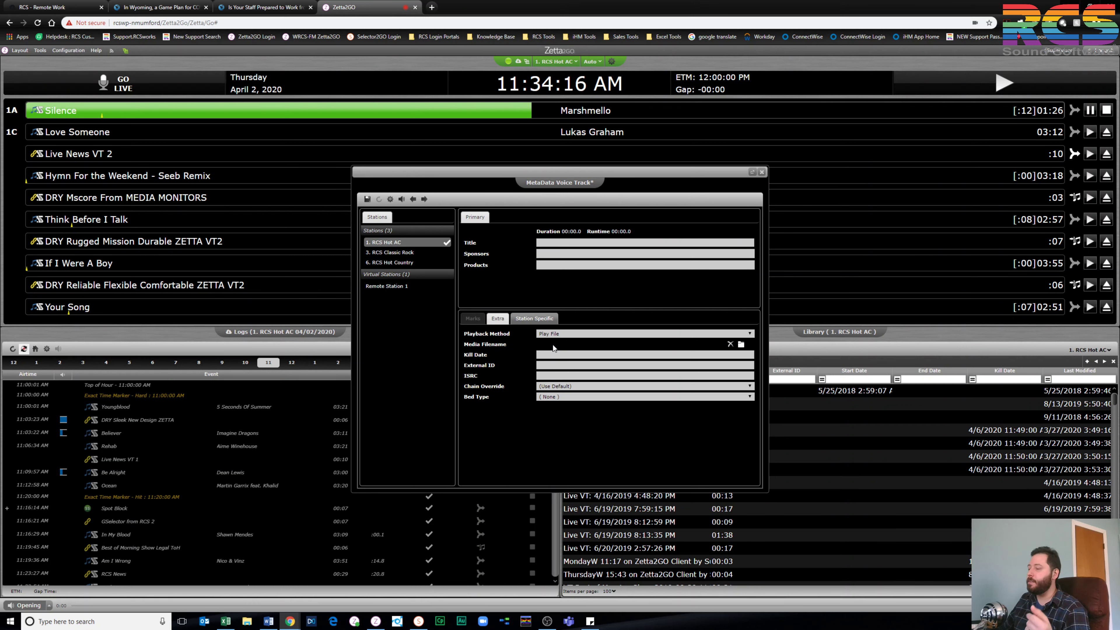
{"action": "left_click", "coordinate": [762, 173]}
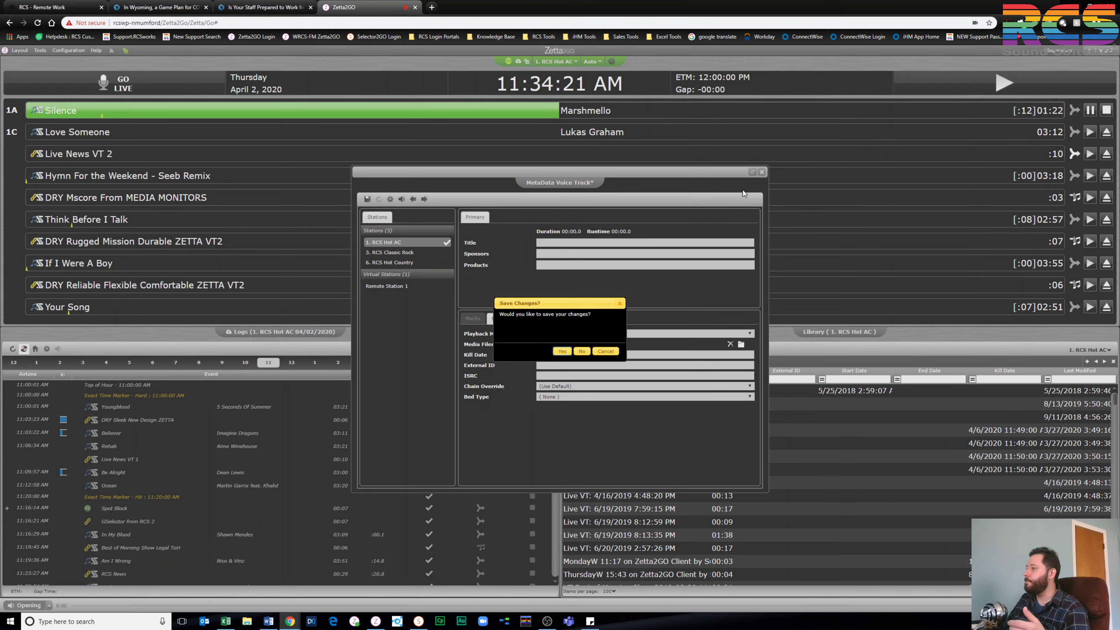
{"action": "left_click", "coordinate": [584, 352]}
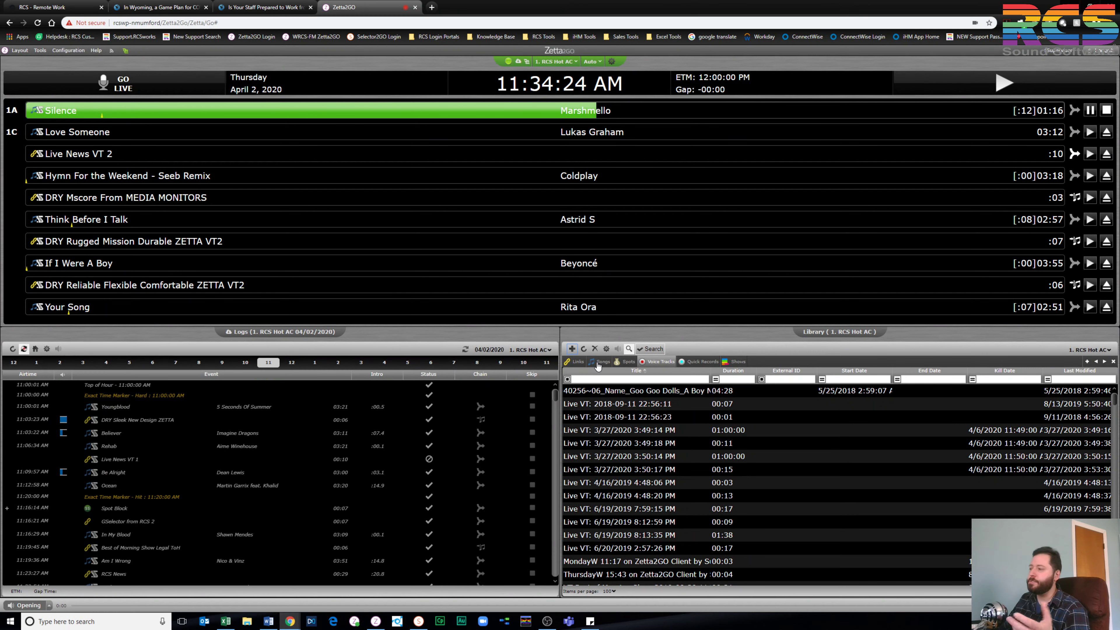
Show the Library's Links and select the Best of Morning Show Legal ToH link
{"action": "left_click", "coordinate": [575, 364]}
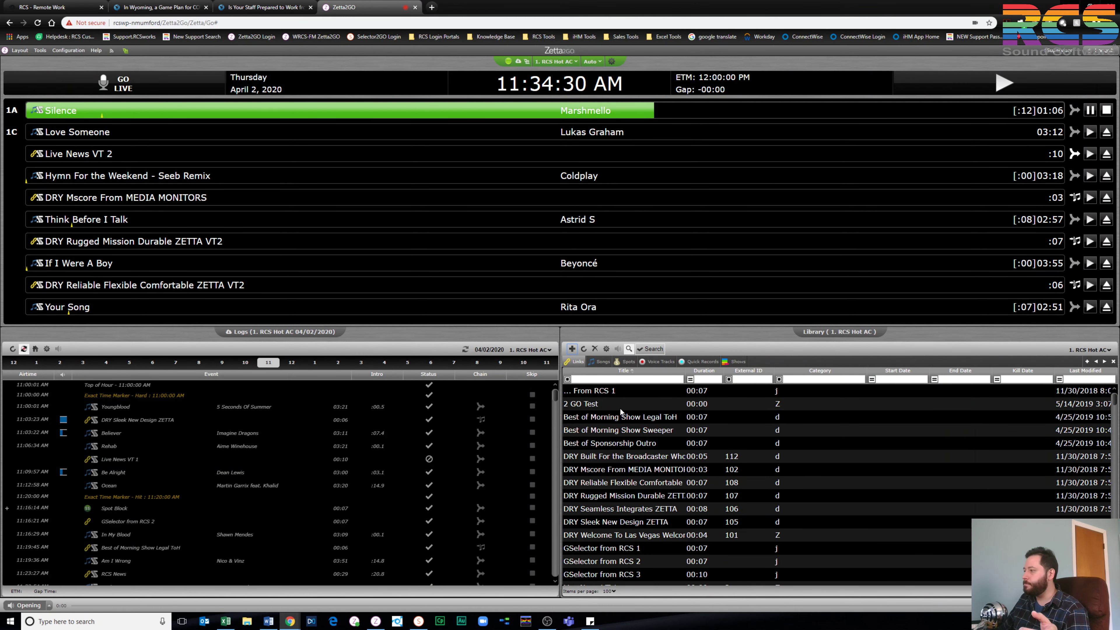
{"action": "left_click", "coordinate": [617, 418]}
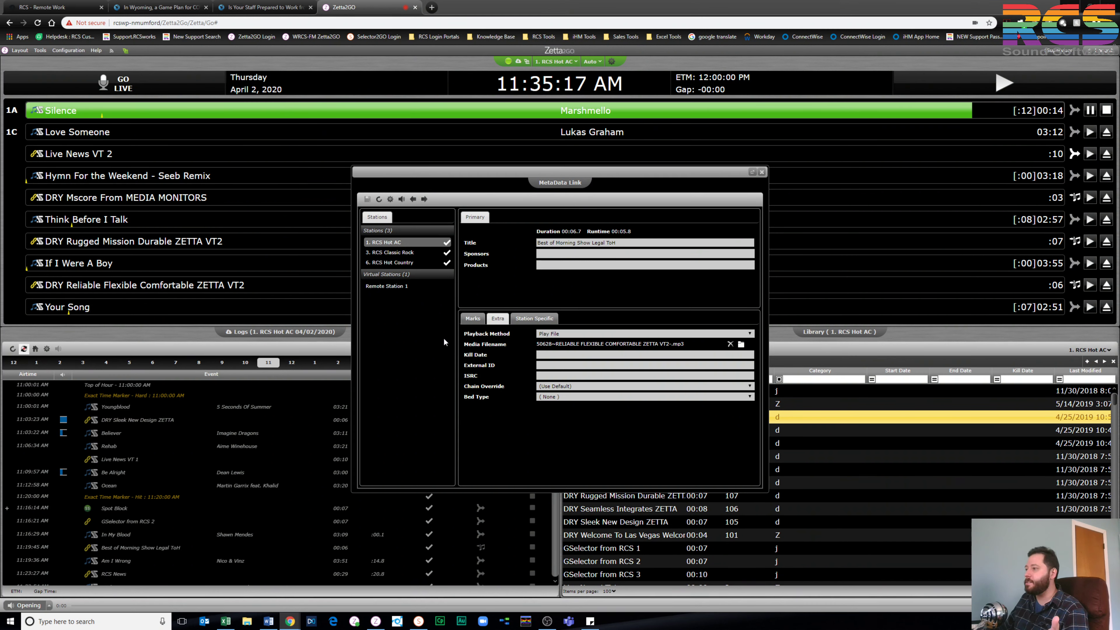
View the link's waveform in the Marks tab, then switch to the RCS - Remote Work tab
{"action": "left_click", "coordinate": [468, 321]}
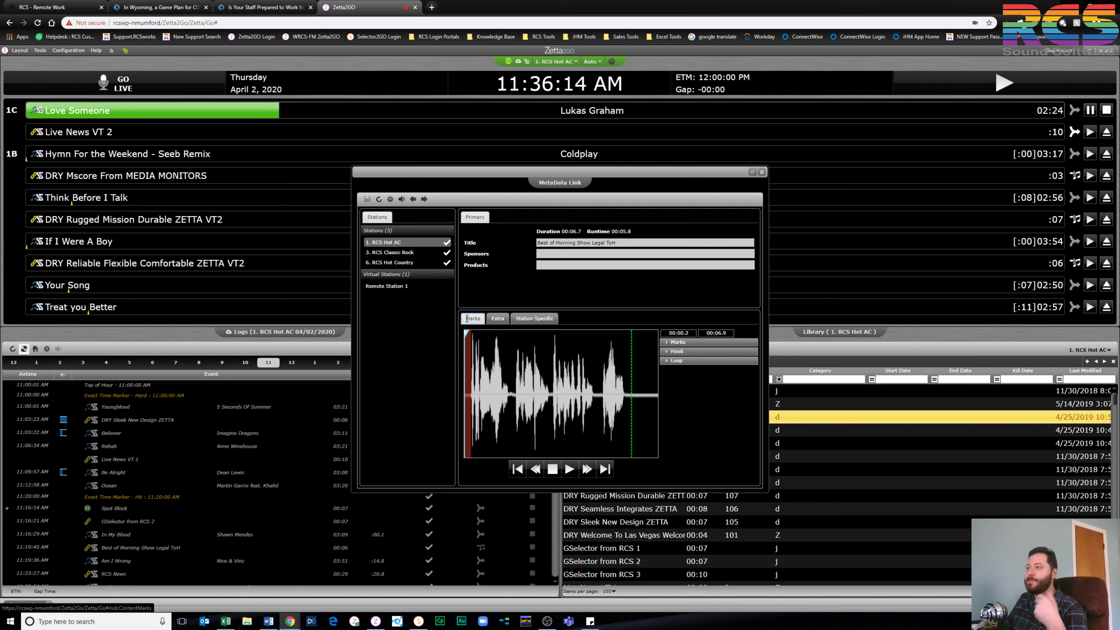
{"action": "left_click", "coordinate": [53, 7]}
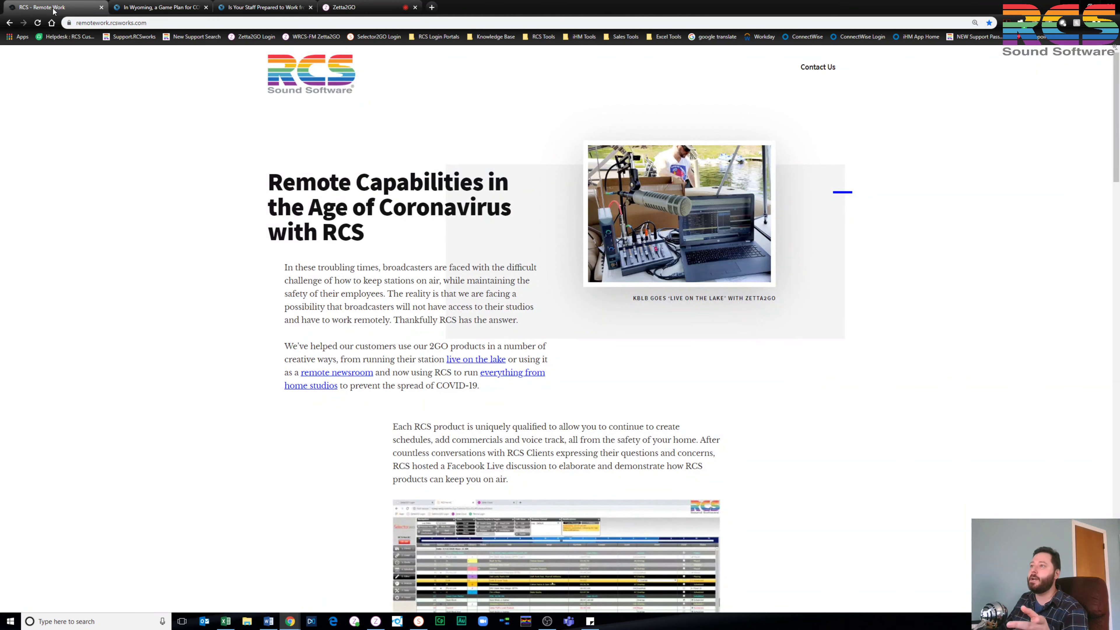
Scroll remotework.rcsworks.com past the video to the Selector2GO and Zetta2GO sections
{"action": "left_click", "coordinate": [157, 25]}
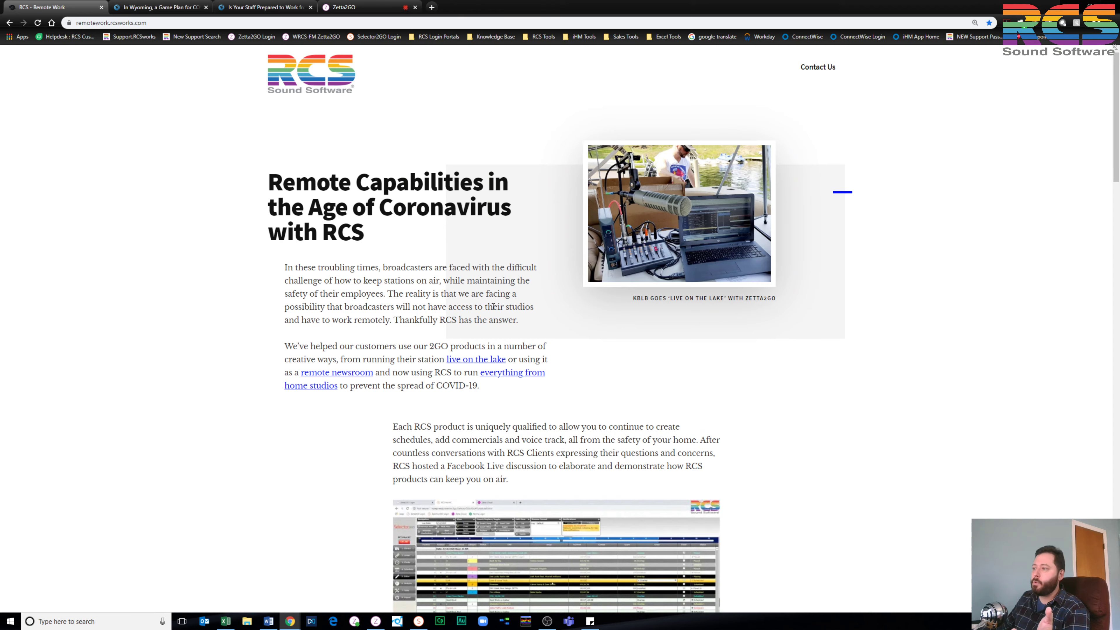
{"action": "scroll", "coordinate": [493, 307], "scroll_direction": "down", "scroll_amount": 5}
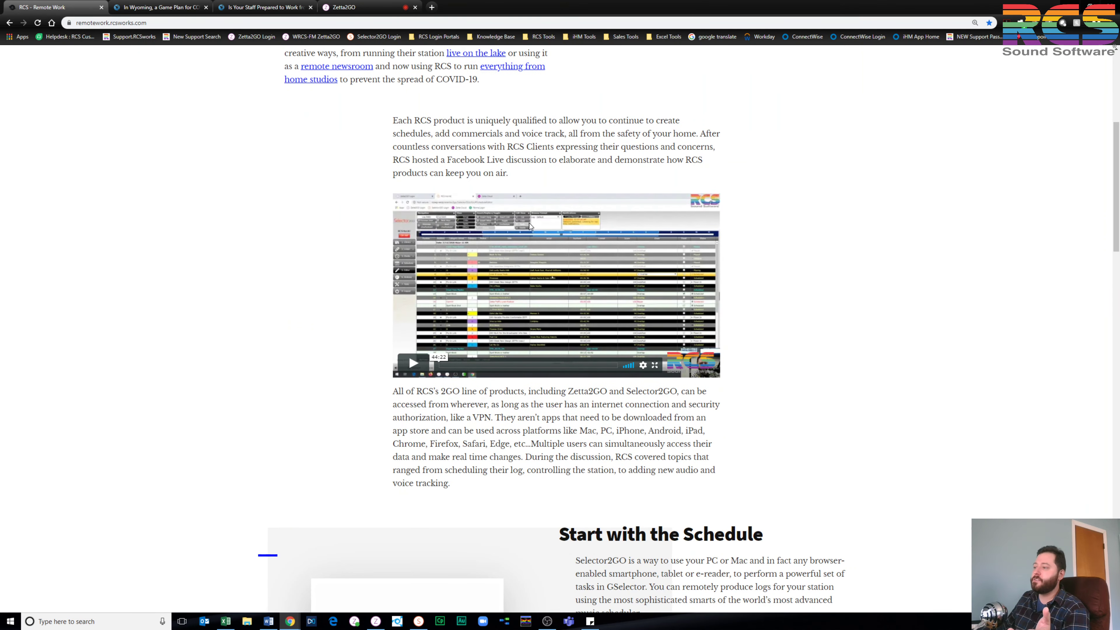
{"action": "scroll", "coordinate": [620, 266], "scroll_direction": "down", "scroll_amount": 6}
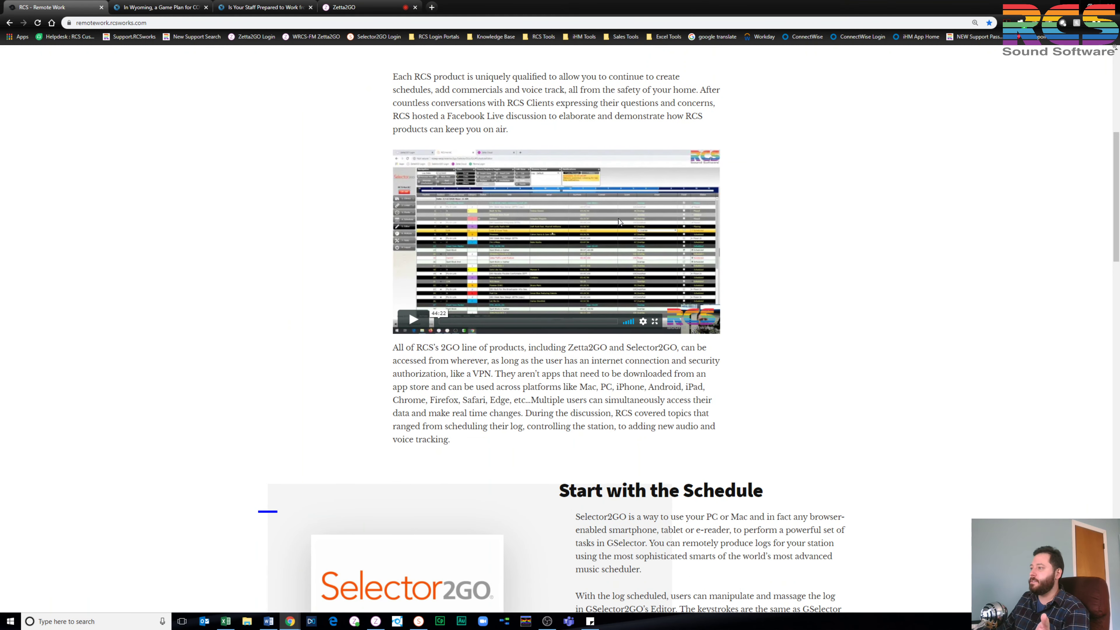
{"action": "scroll", "coordinate": [571, 307], "scroll_direction": "down", "scroll_amount": 3}
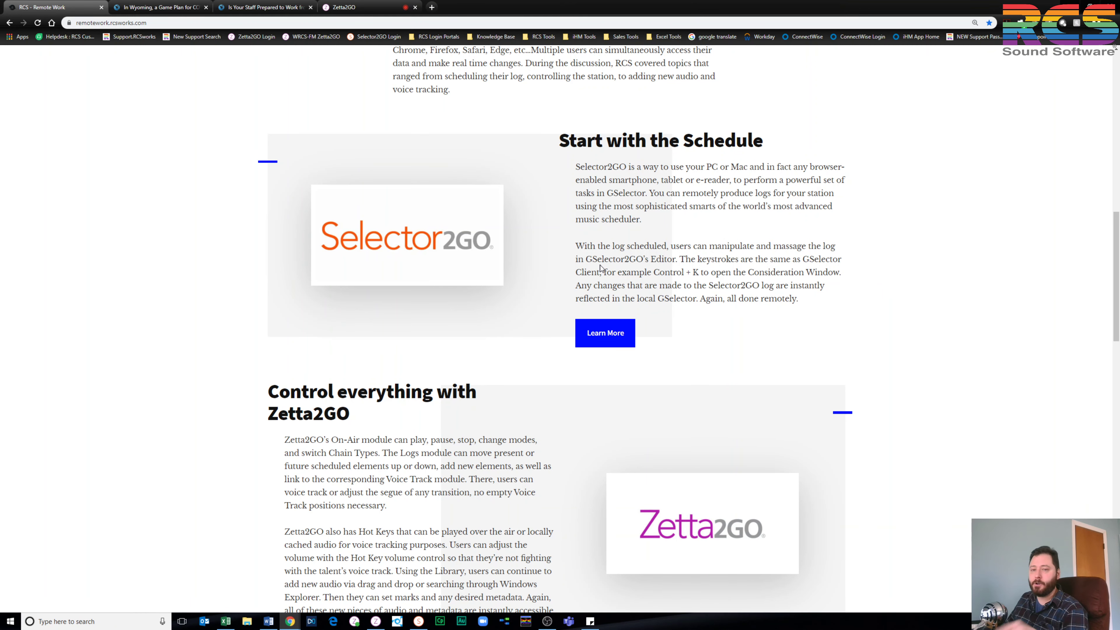
{"action": "scroll", "coordinate": [600, 268], "scroll_direction": "down", "scroll_amount": 2}
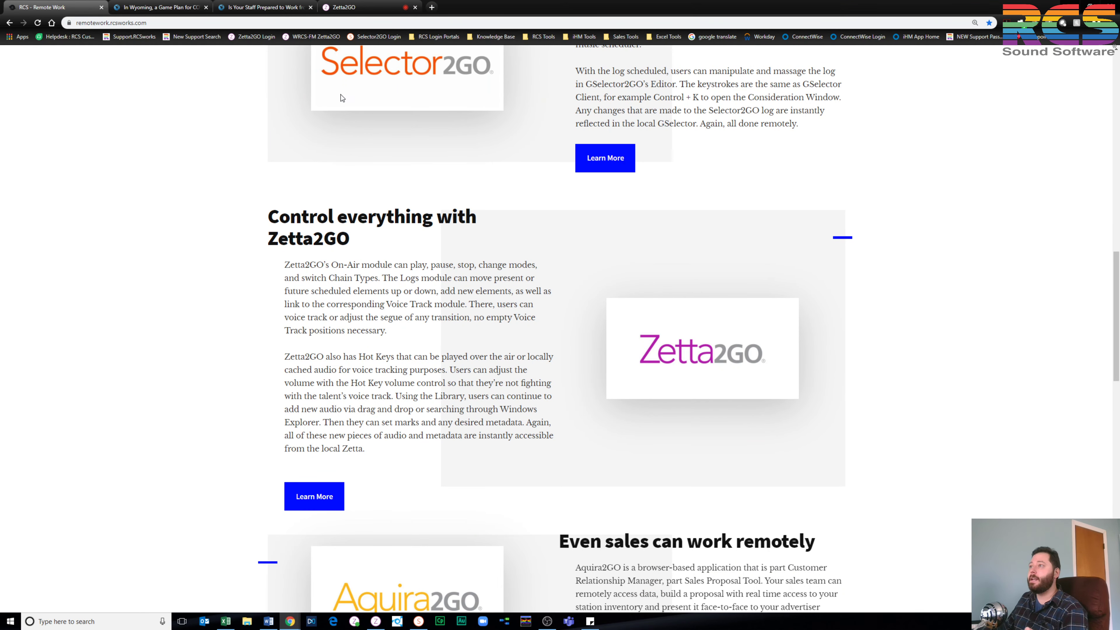
Close the link's MetaData card and restore the Zetta2GO window over desktop Zetta
{"action": "left_click", "coordinate": [353, 14]}
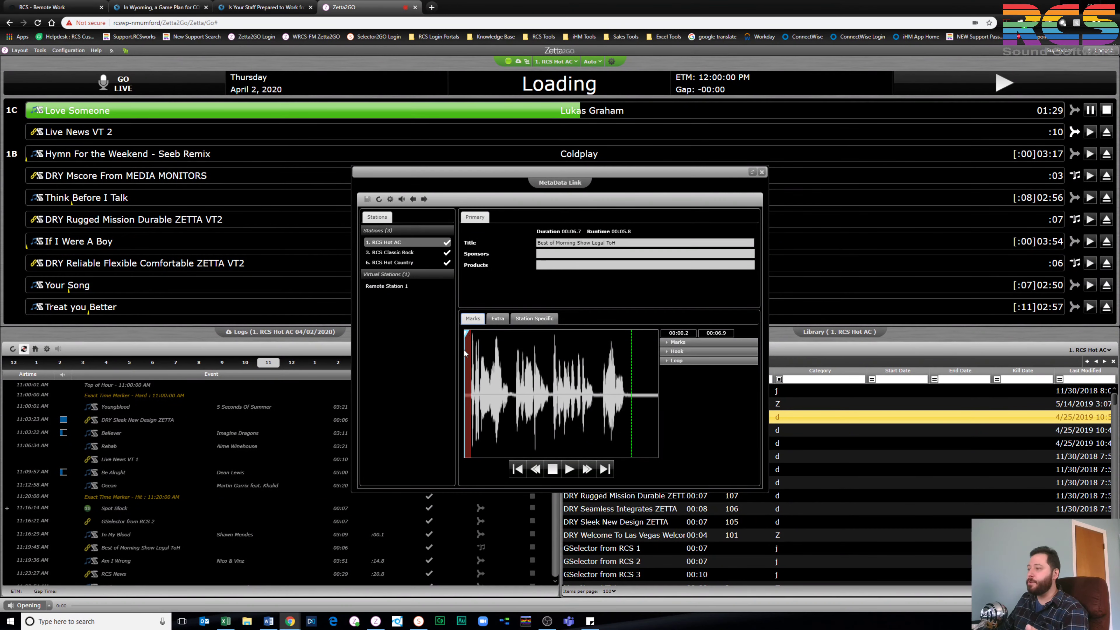
{"action": "left_click", "coordinate": [677, 342]}
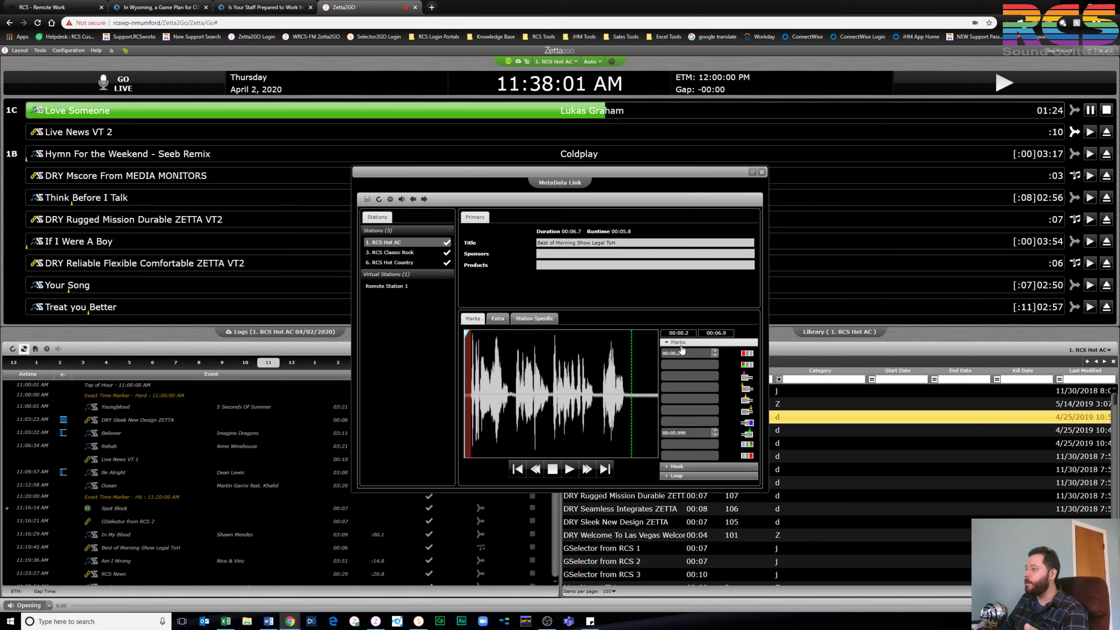
{"action": "left_click", "coordinate": [679, 343]}
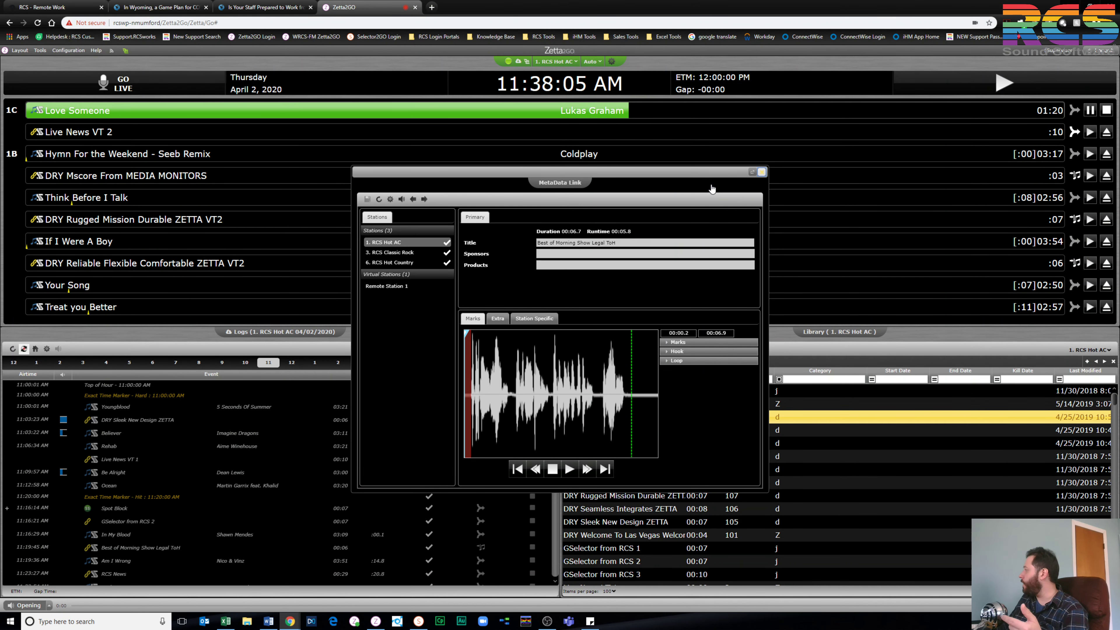
{"action": "key", "text": "Escape"}
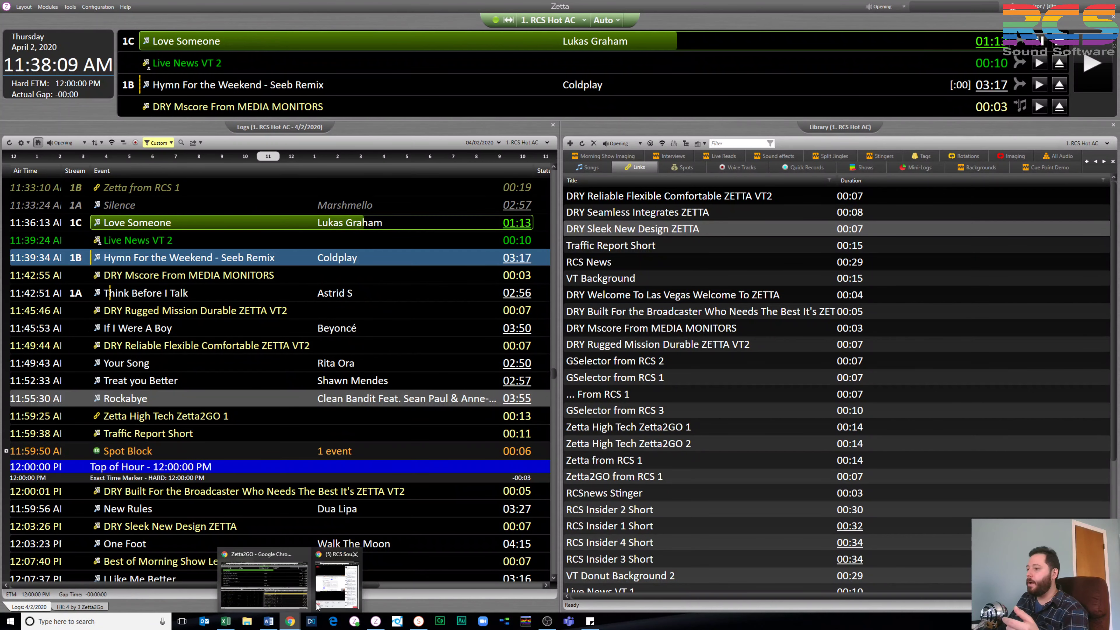
{"action": "left_click", "coordinate": [291, 590]}
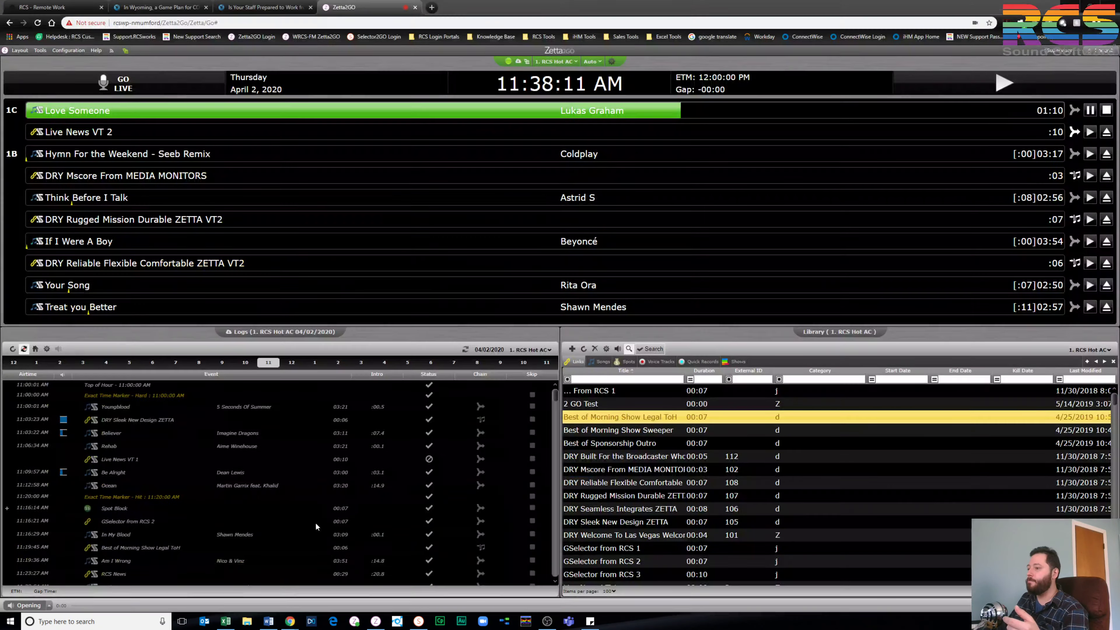
{"action": "left_click_drag", "start_coordinate": [648, 10], "coordinate": [575, 120]}
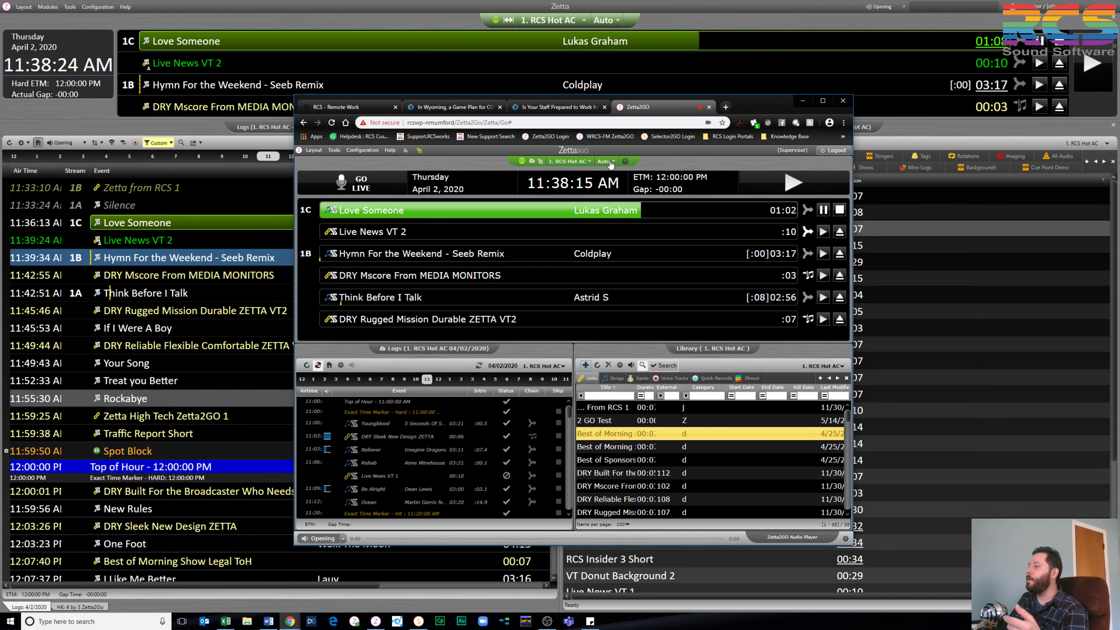
Set playout to Manual, cancel the pending stop on Love Someone, and maximize Zetta2GO
{"action": "left_click", "coordinate": [610, 164]}
{"action": "left_click", "coordinate": [605, 199]}
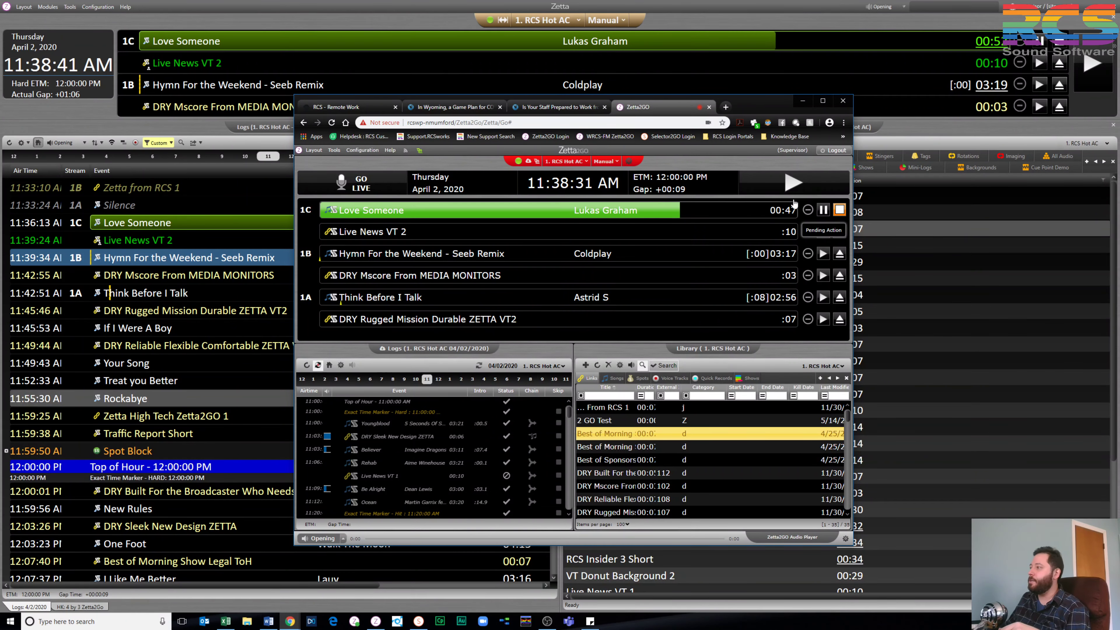
{"action": "left_click", "coordinate": [792, 182]}
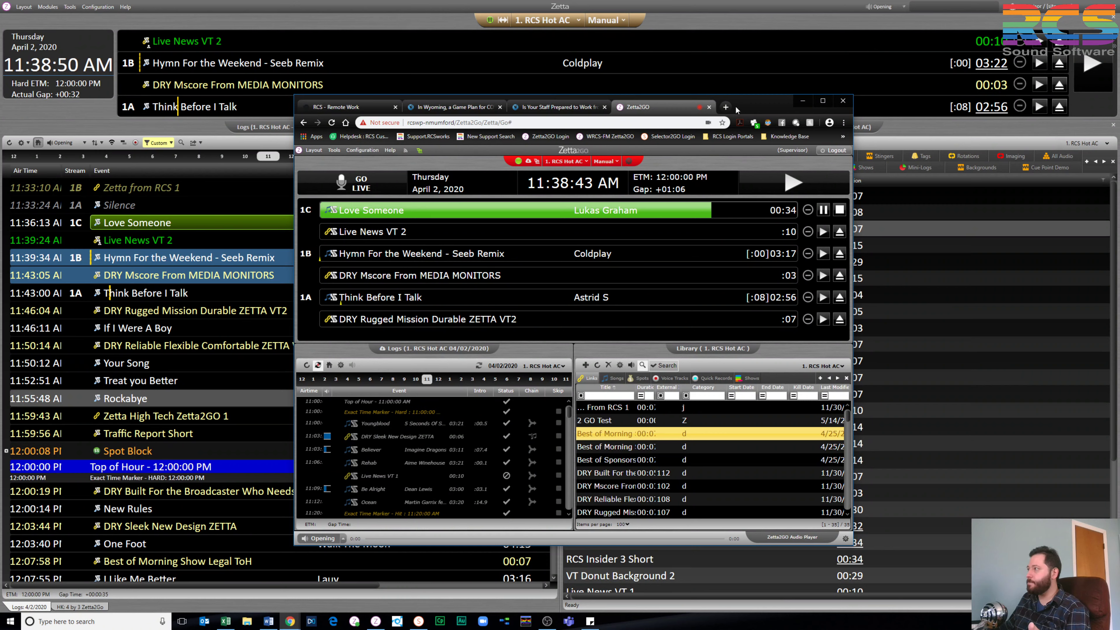
{"action": "double_click", "coordinate": [756, 102]}
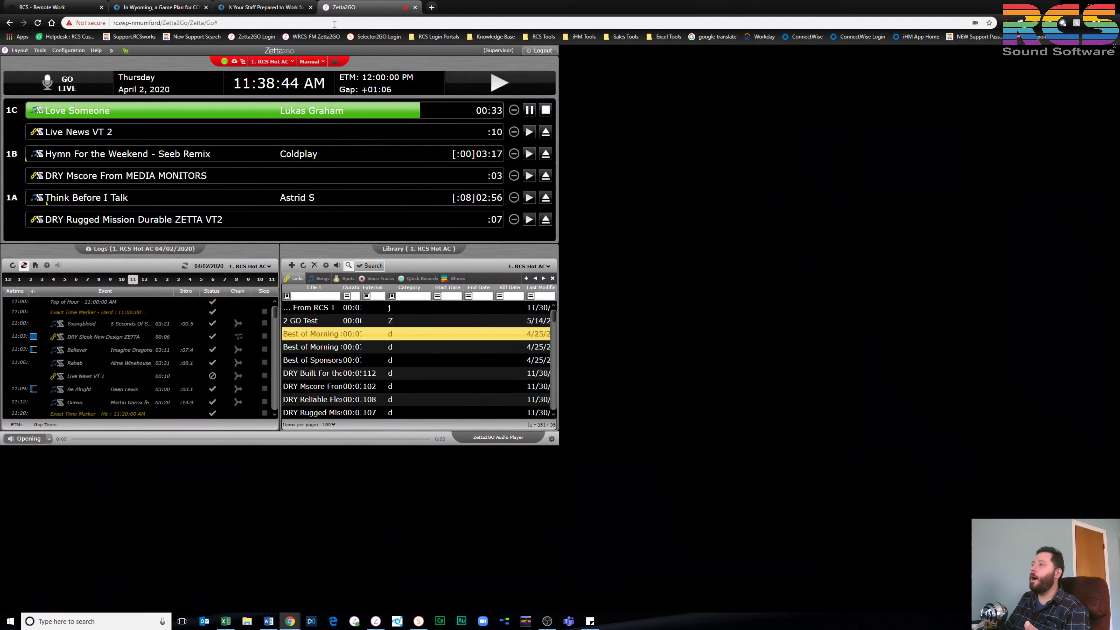
Return to the RCS Remote Work page and scroll down to the Zetta Disaster Recovery video
{"action": "left_click", "coordinate": [58, 9]}
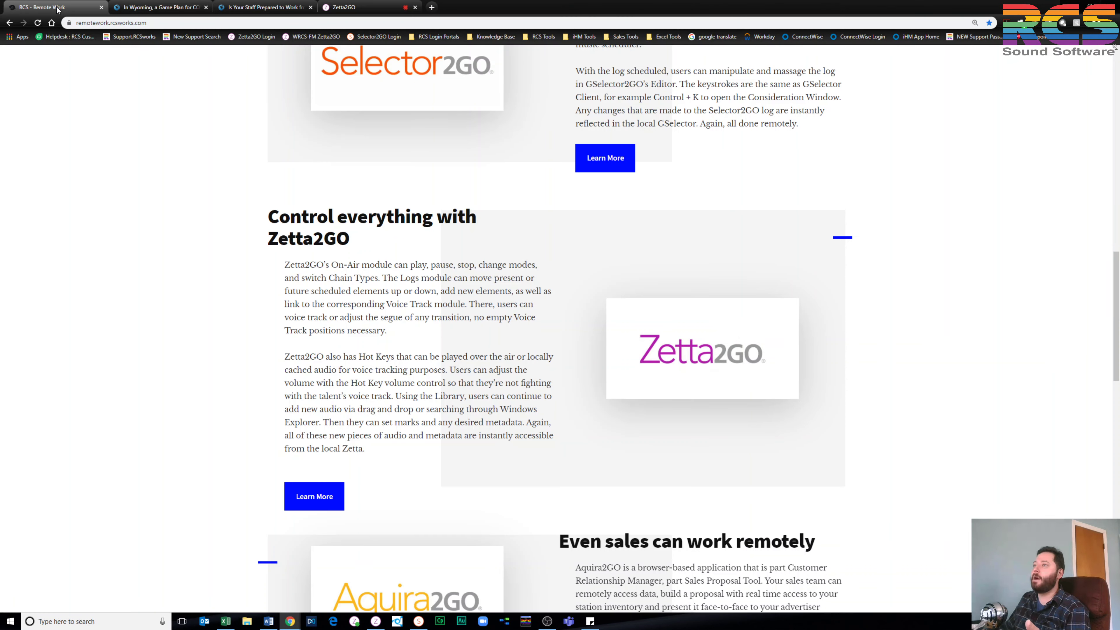
{"action": "scroll", "coordinate": [452, 353], "scroll_direction": "down", "scroll_amount": 2}
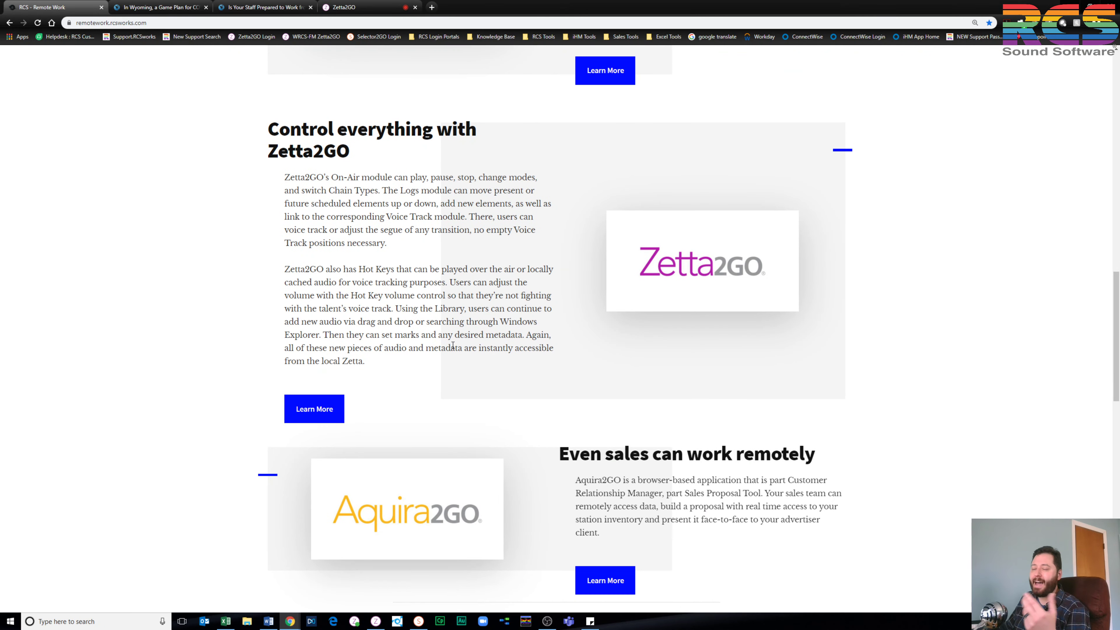
{"action": "scroll", "coordinate": [453, 345], "scroll_direction": "down", "scroll_amount": 4}
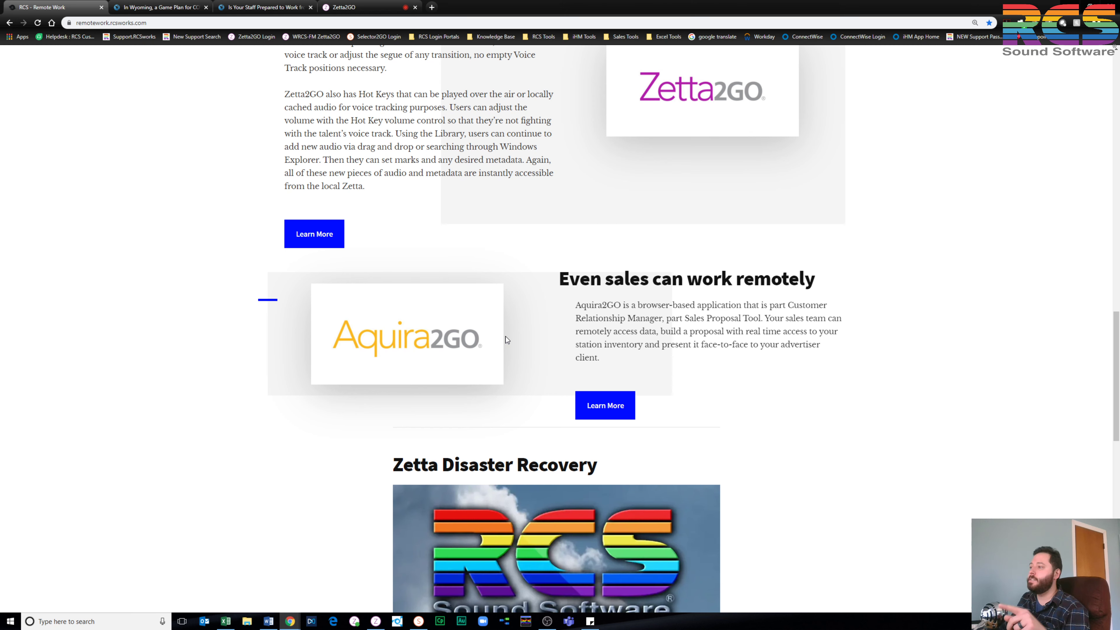
{"action": "scroll", "coordinate": [506, 336], "scroll_direction": "down", "scroll_amount": 1}
{"action": "scroll", "coordinate": [373, 349], "scroll_direction": "down", "scroll_amount": 4}
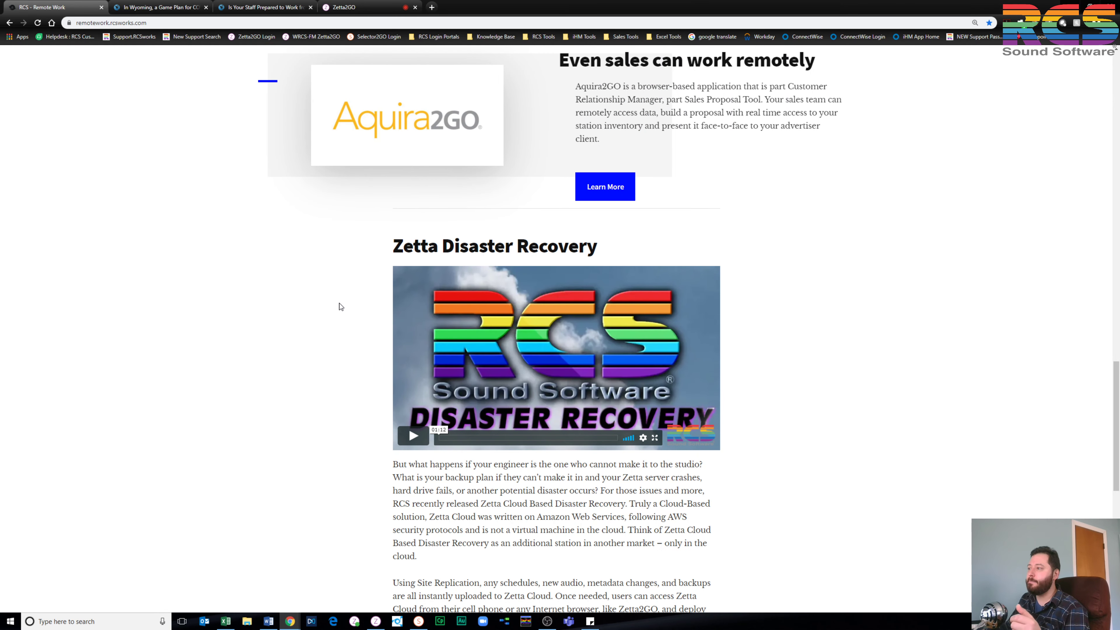
{"action": "scroll", "coordinate": [341, 306], "scroll_direction": "down", "scroll_amount": 3}
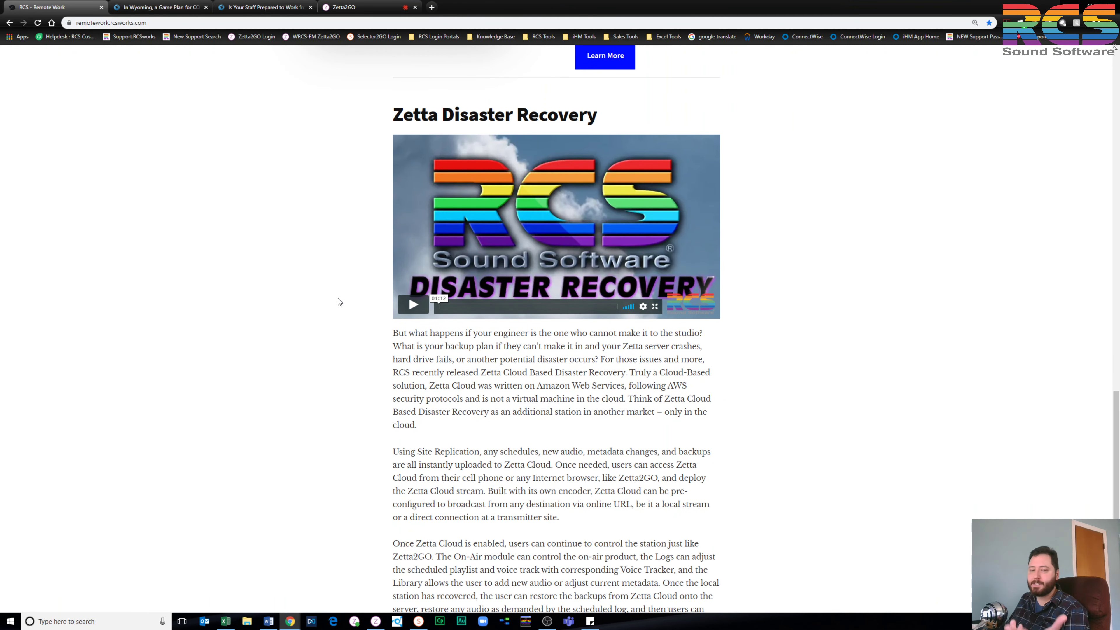
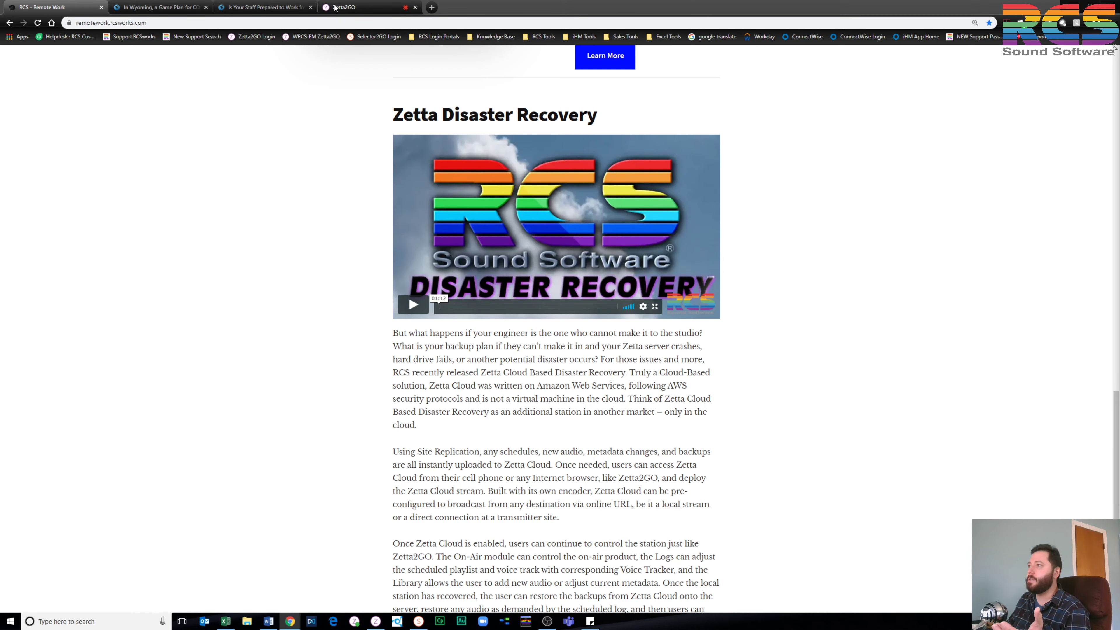
Switch Chrome to the Zetta2GO tab showing the station's on-air playlist, logs and library
{"action": "left_click", "coordinate": [347, 13]}
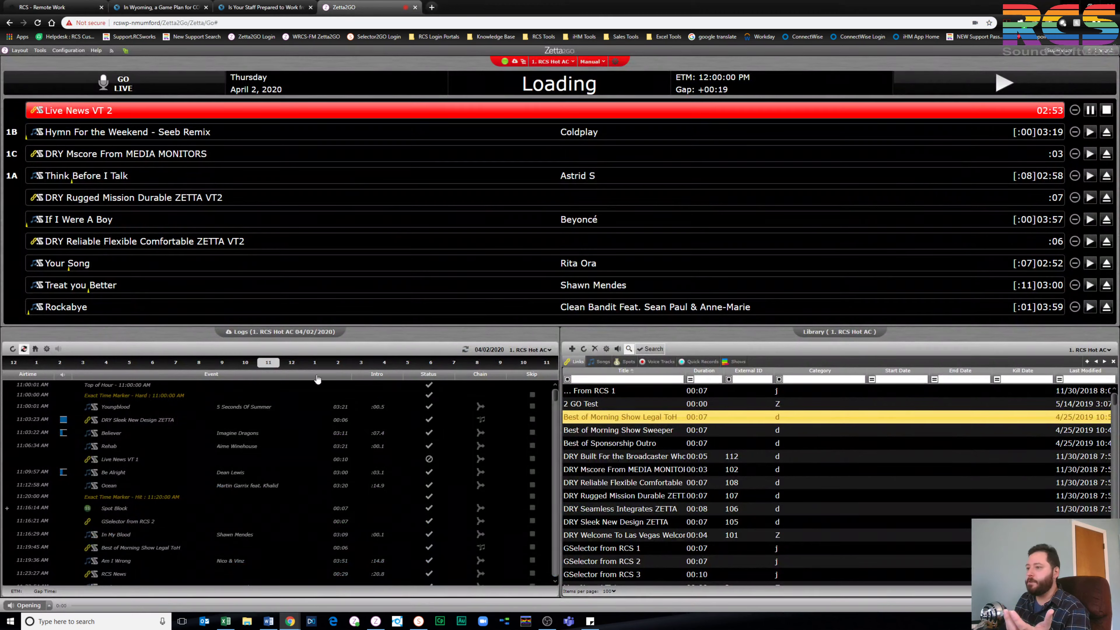
Load the current on-air hour's log, queue a DRY imaging library item, then bring up the Excel Remote Access Product Grid
{"action": "left_click", "coordinate": [36, 350]}
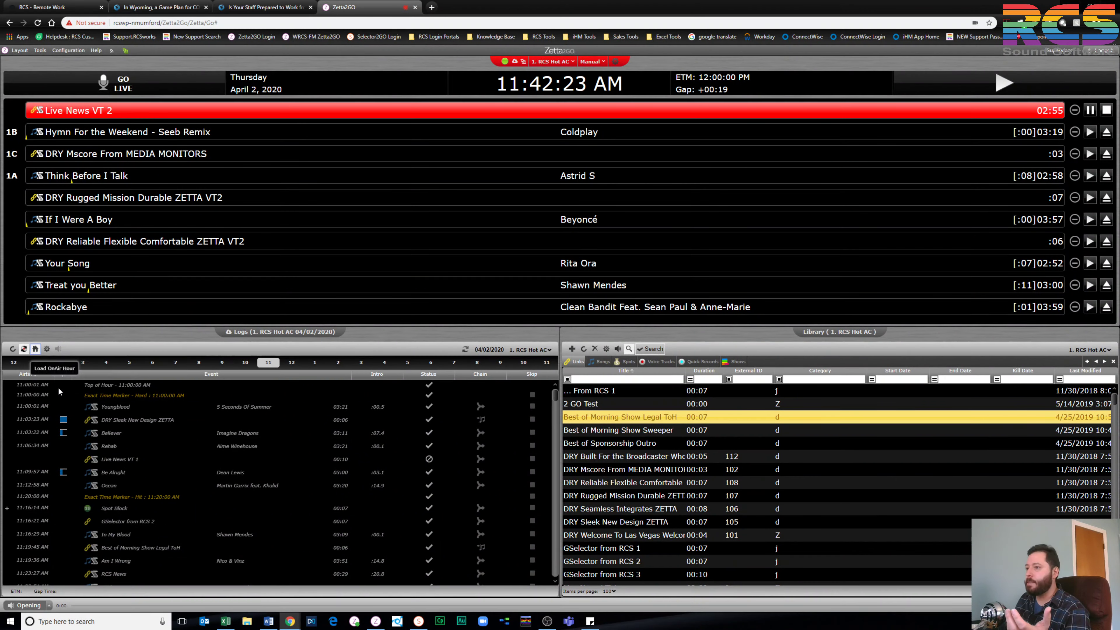
{"action": "double_click", "coordinate": [637, 459]}
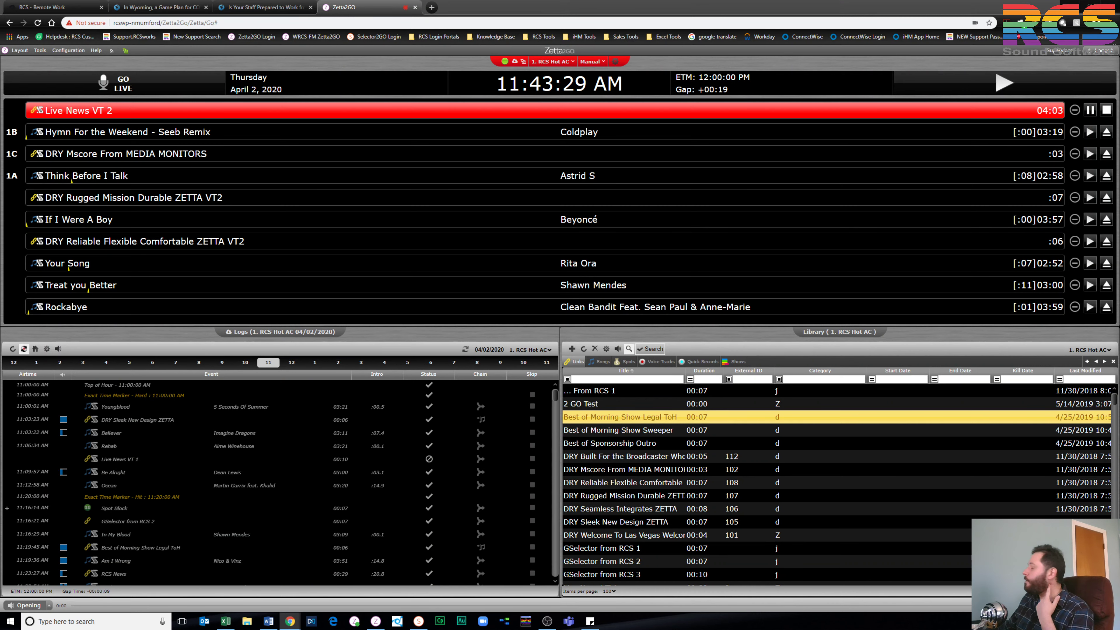
{"action": "left_click", "coordinate": [224, 623]}
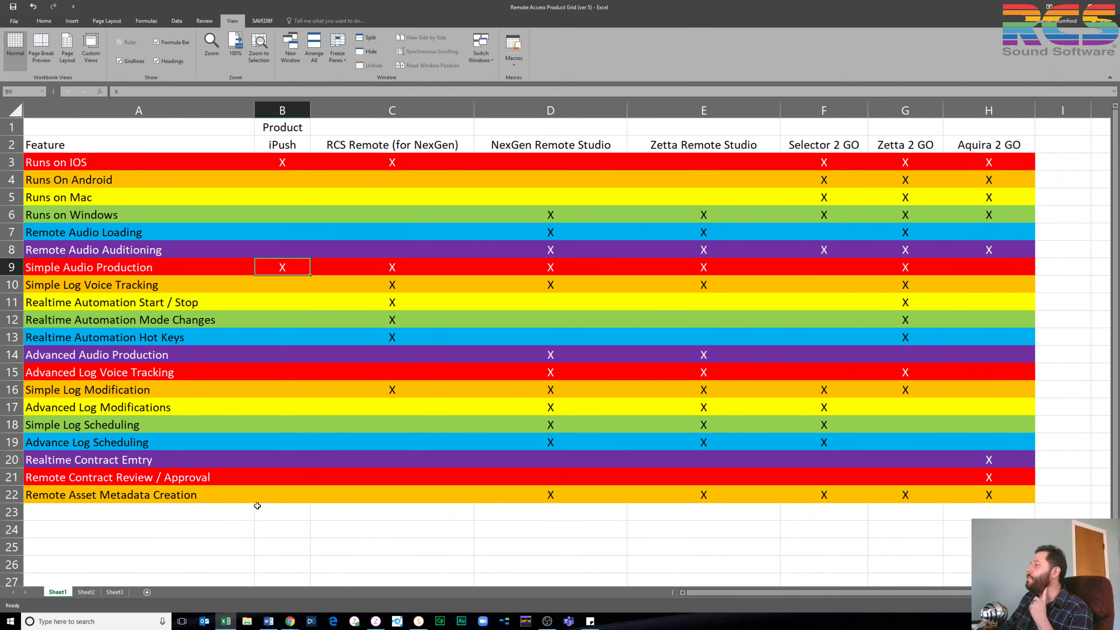
{"action": "left_click", "coordinate": [702, 214]}
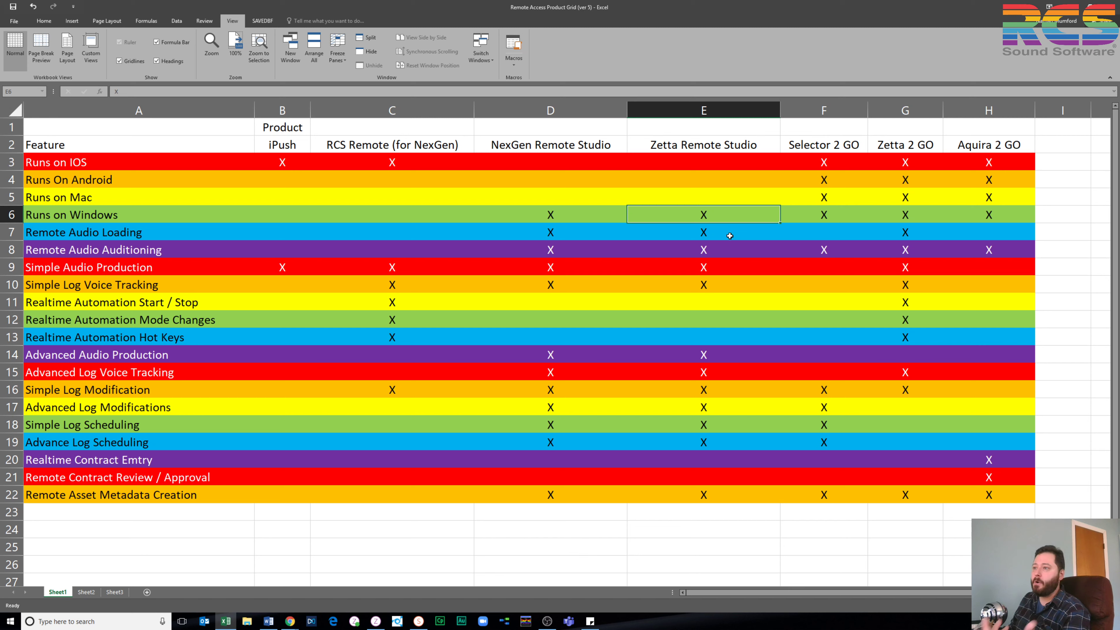
{"action": "key", "text": "Down"}
{"action": "key", "text": "Down"}
{"action": "key", "text": "Down"}
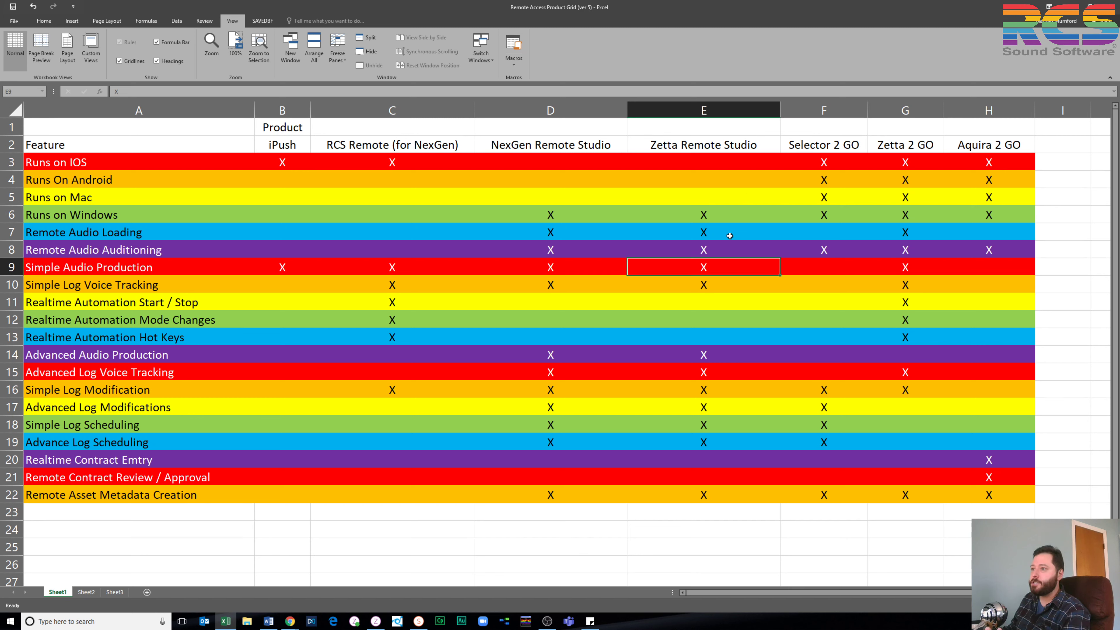
{"action": "key", "text": "Down"}
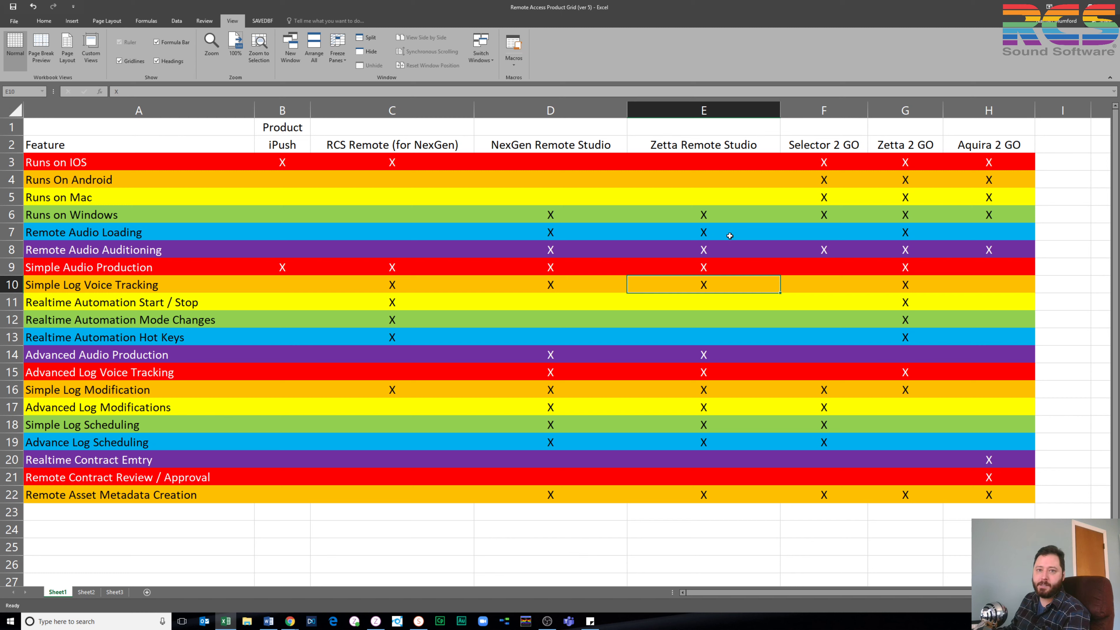
{"action": "key", "text": "Down"}
{"action": "key", "text": "Down"}
{"action": "key", "text": "Down"}
{"action": "key", "text": "Down"}
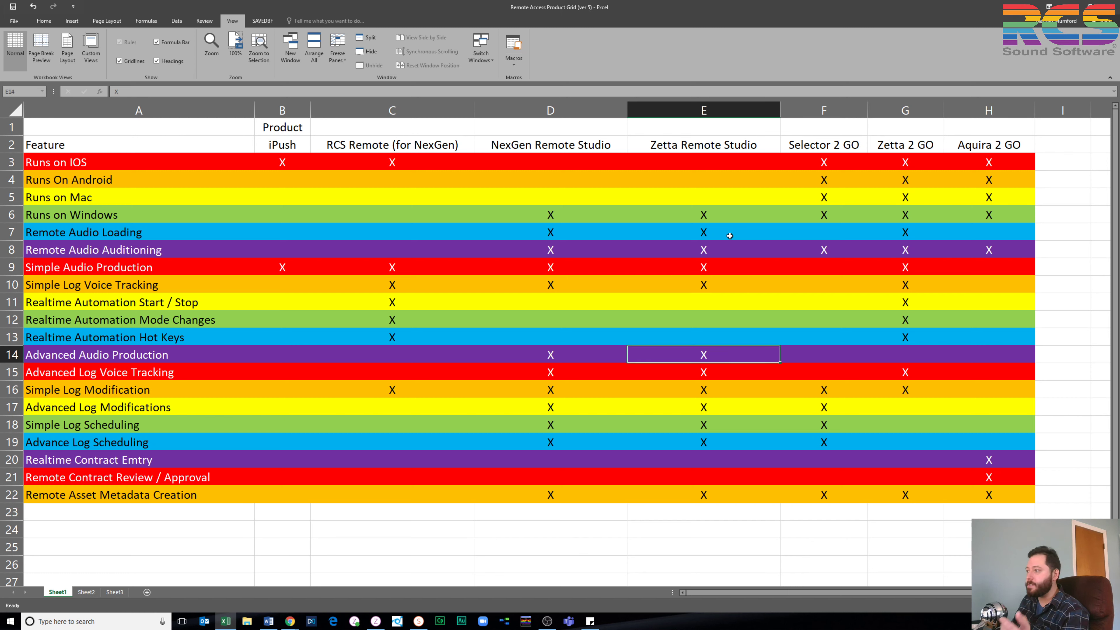
{"action": "key", "text": "Down"}
{"action": "key", "text": "Down"}
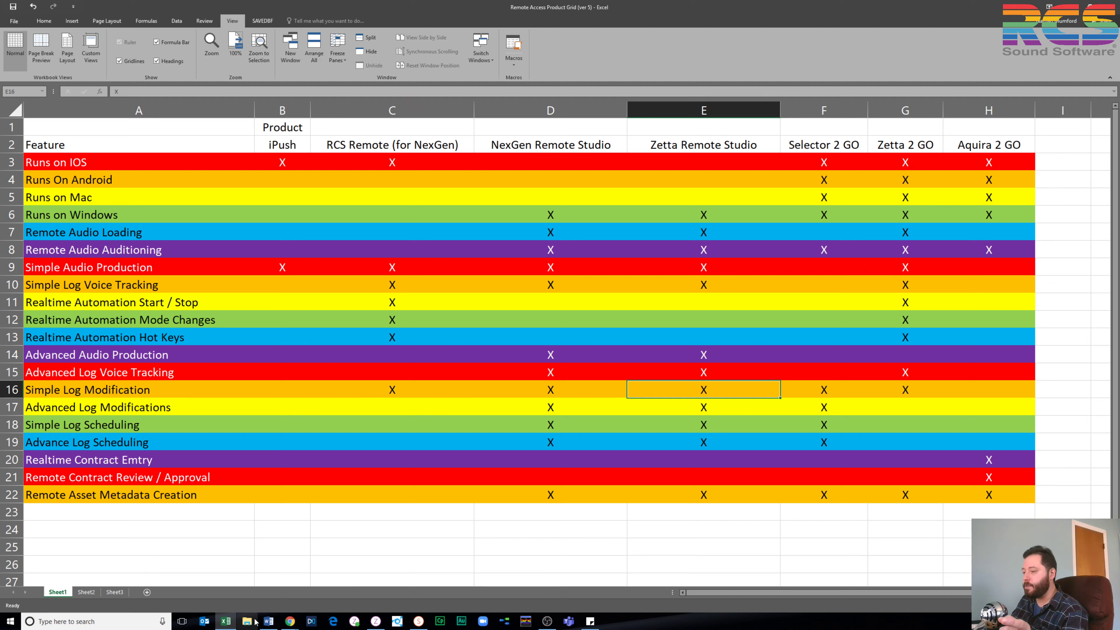
Bring up the RCS Disaster Recovery banner offering Zetta2GO licences from $99 a month in Photos
{"action": "left_click", "coordinate": [245, 623]}
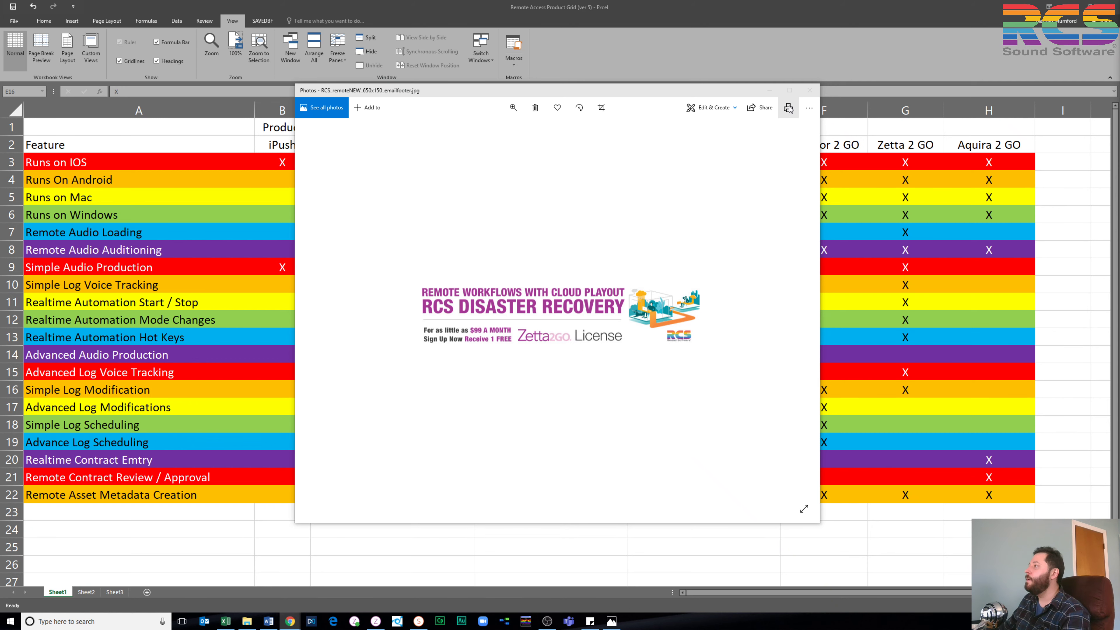
Put away the RCS Disaster Recovery promo image and return to the Zetta2GO Chrome window
{"action": "left_click", "coordinate": [809, 90]}
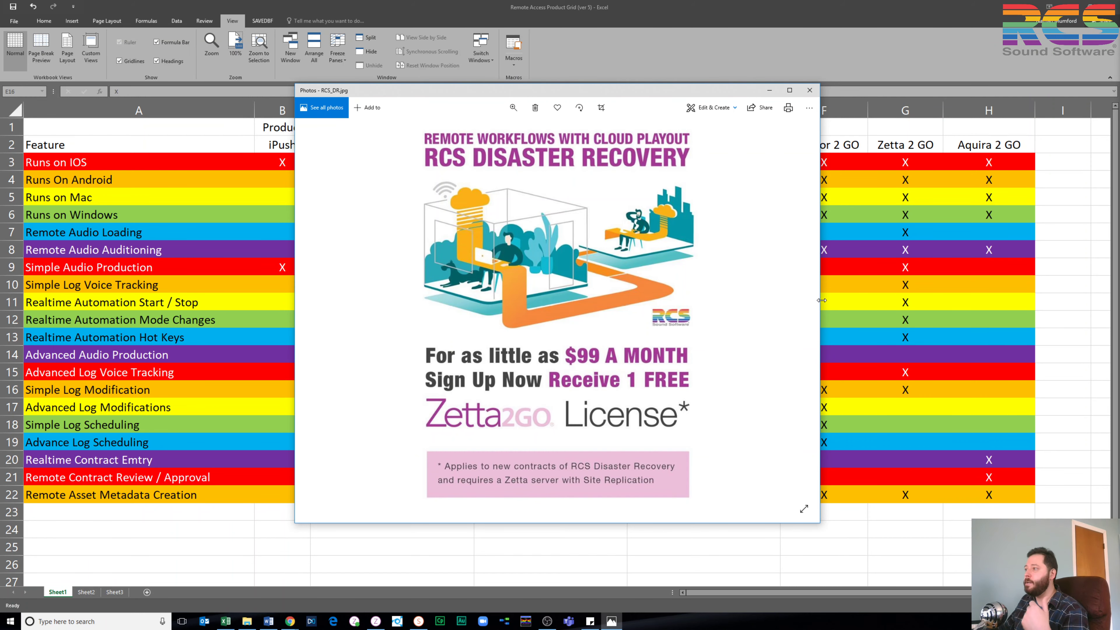
{"action": "left_click", "coordinate": [769, 90]}
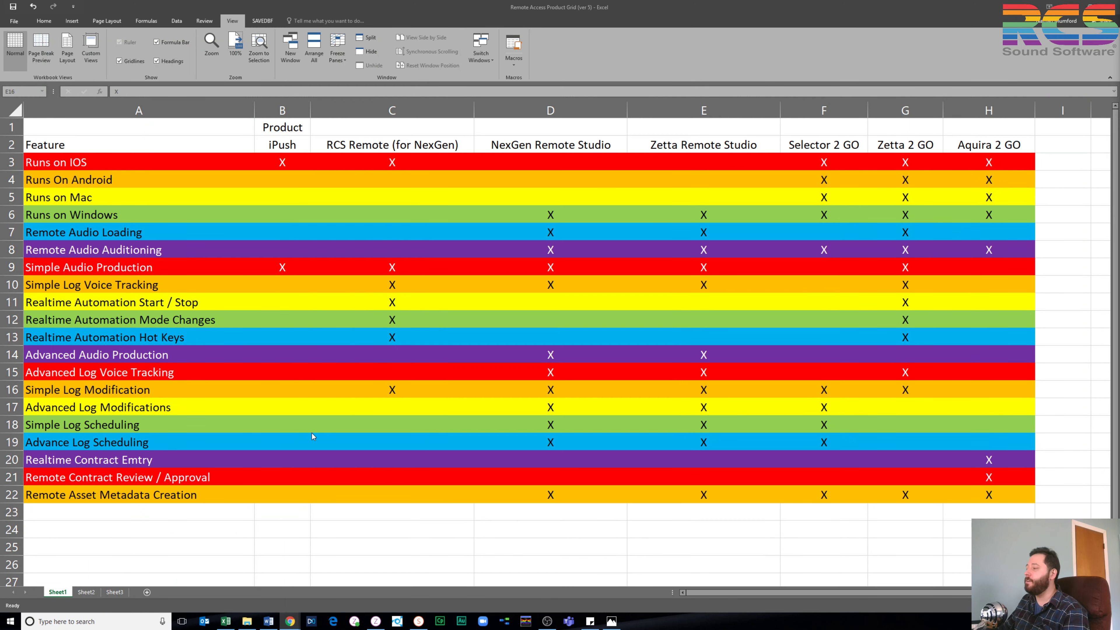
{"action": "mouse_move", "coordinate": [289, 621]}
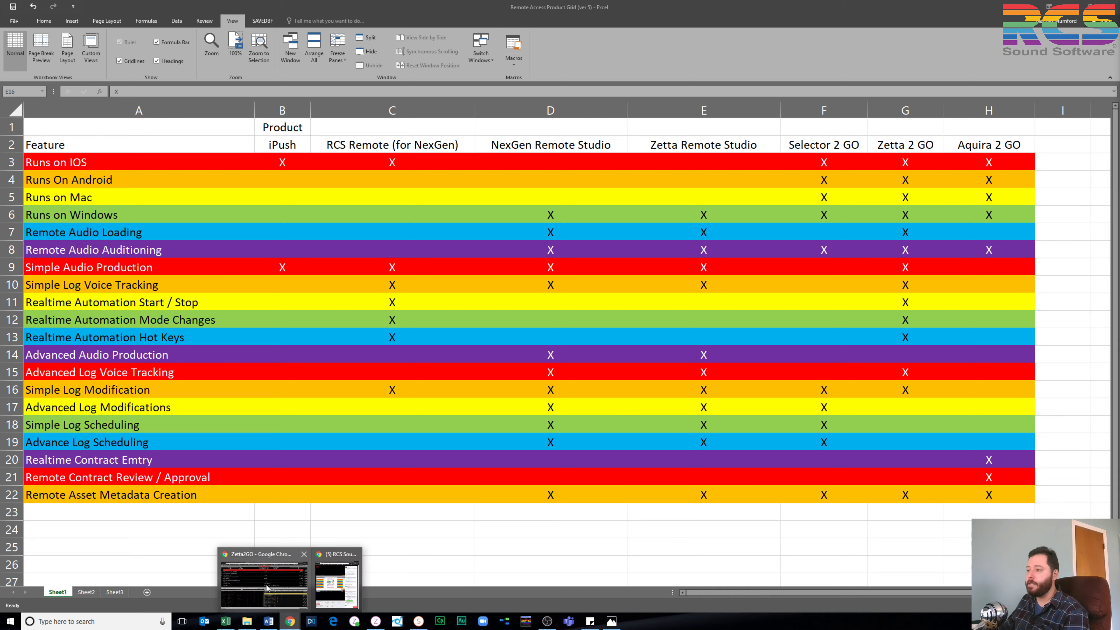
{"action": "left_click", "coordinate": [267, 588]}
Open us.zettacloud.com in a new Chrome tab, showing the RCS Zetta Disaster Recovery announcement
{"action": "left_click", "coordinate": [433, 8]}
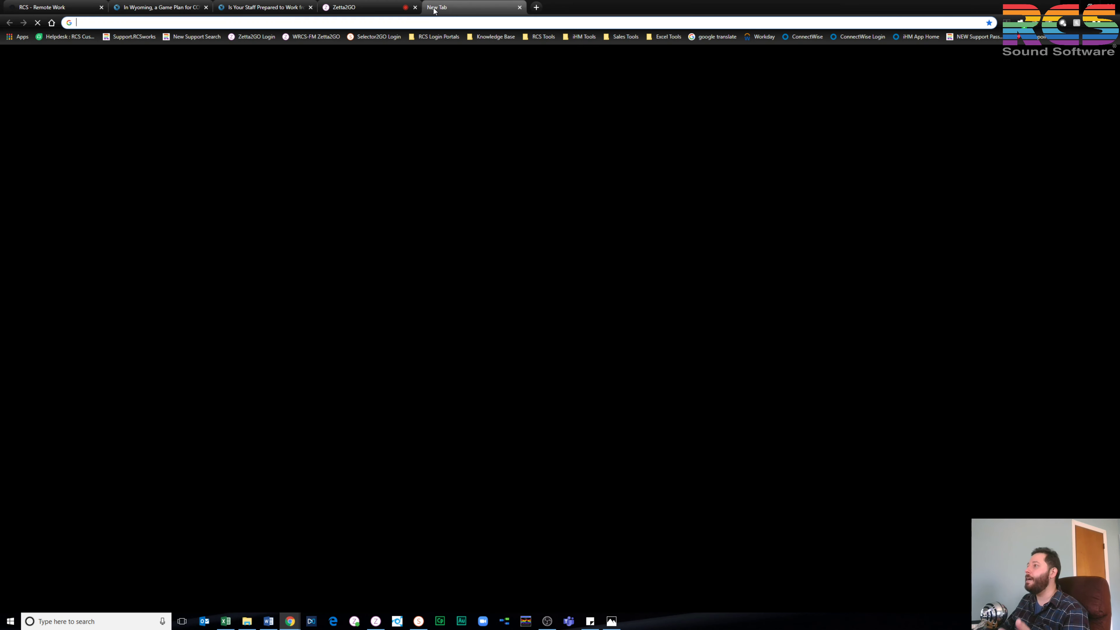
{"action": "type", "text": "us.zettacloud.com"}
{"action": "key", "text": "Return"}
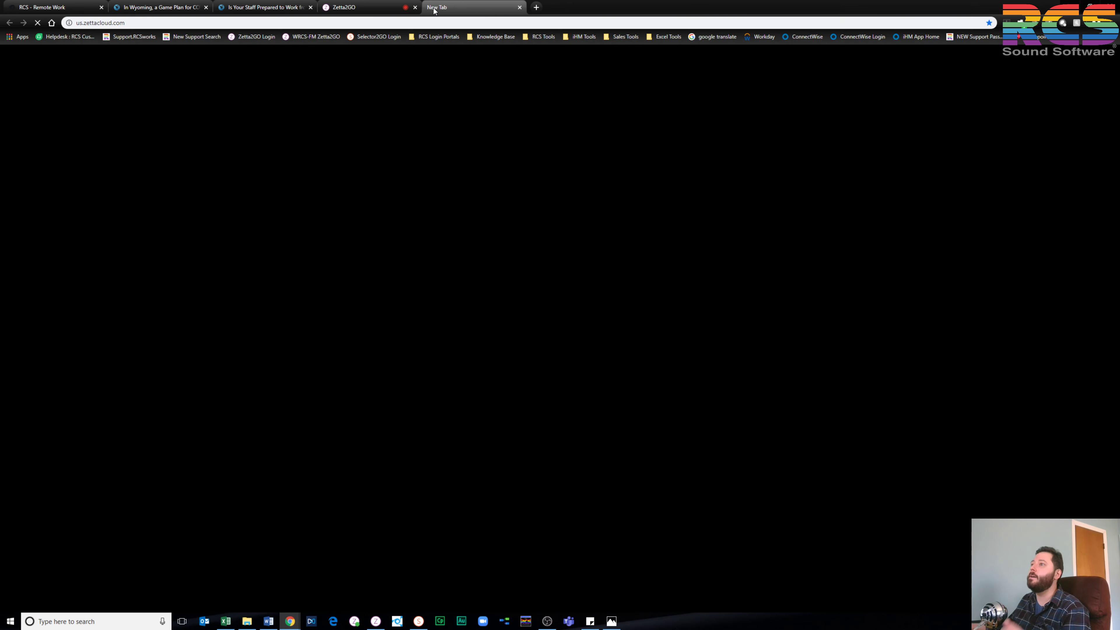
{"action": "left_click", "coordinate": [361, 5]}
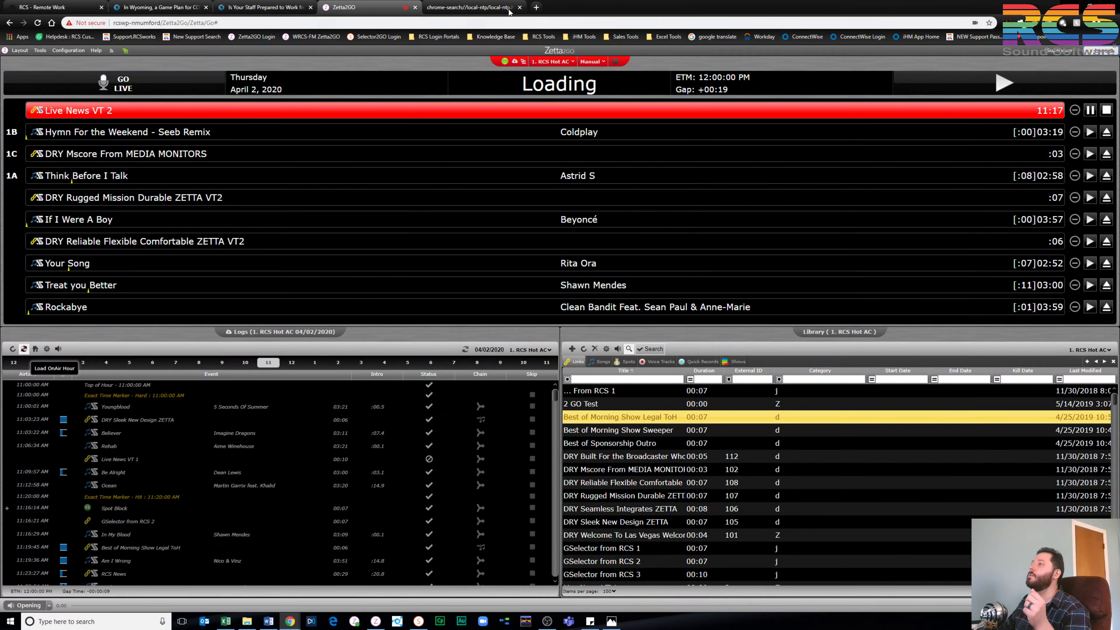
{"action": "left_click", "coordinate": [478, 9]}
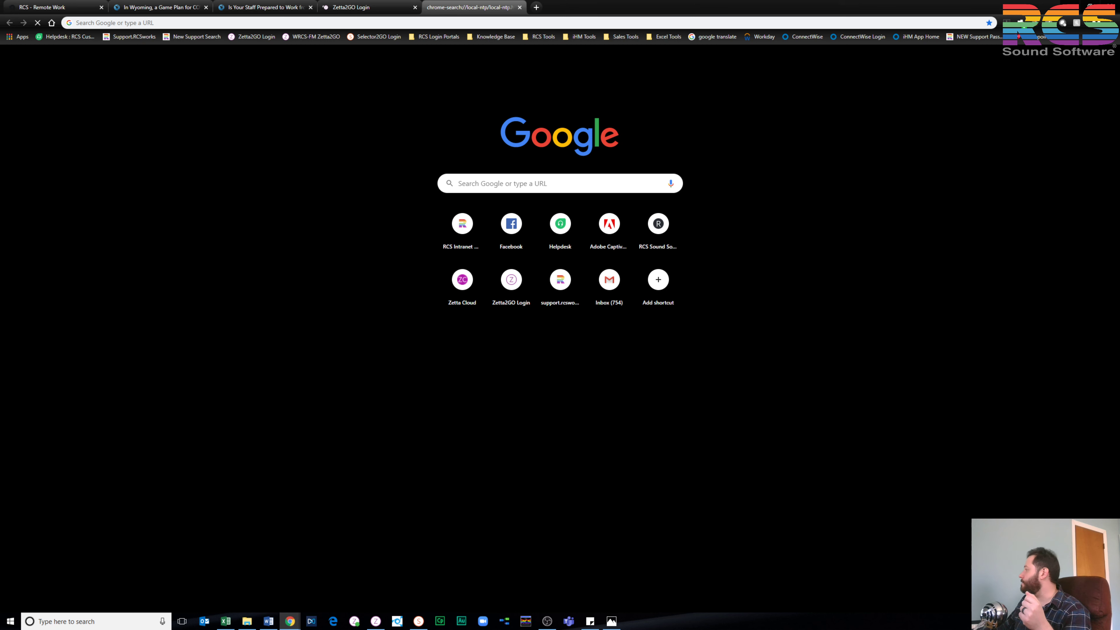
{"action": "left_click", "coordinate": [462, 279]}
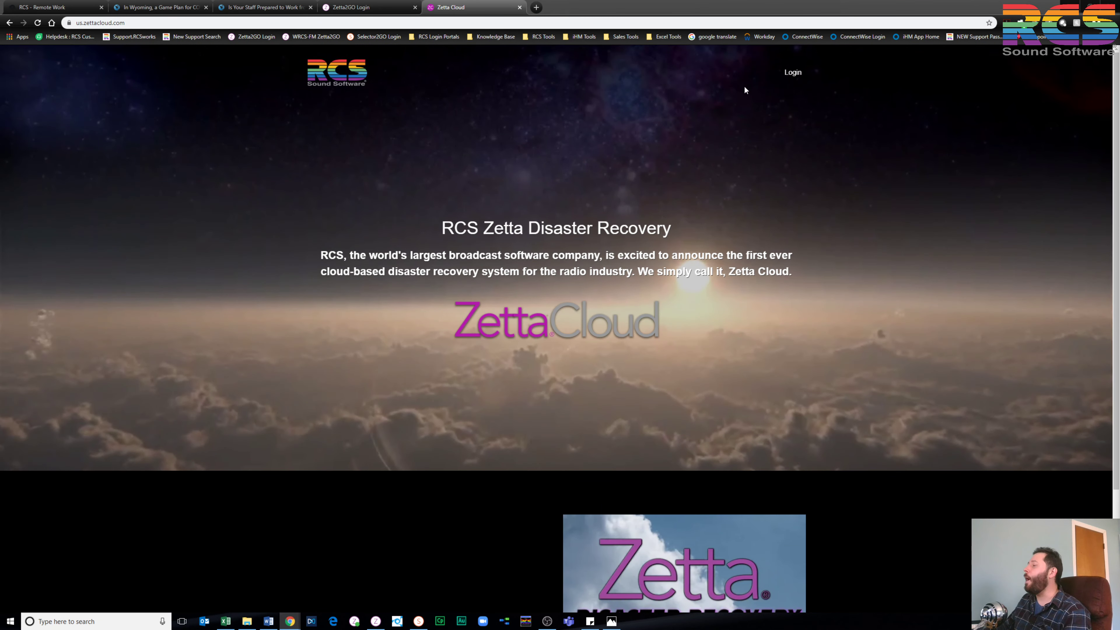
Sign in to Zetta Cloud with the account's e-mail username and password
{"action": "left_click", "coordinate": [794, 74]}
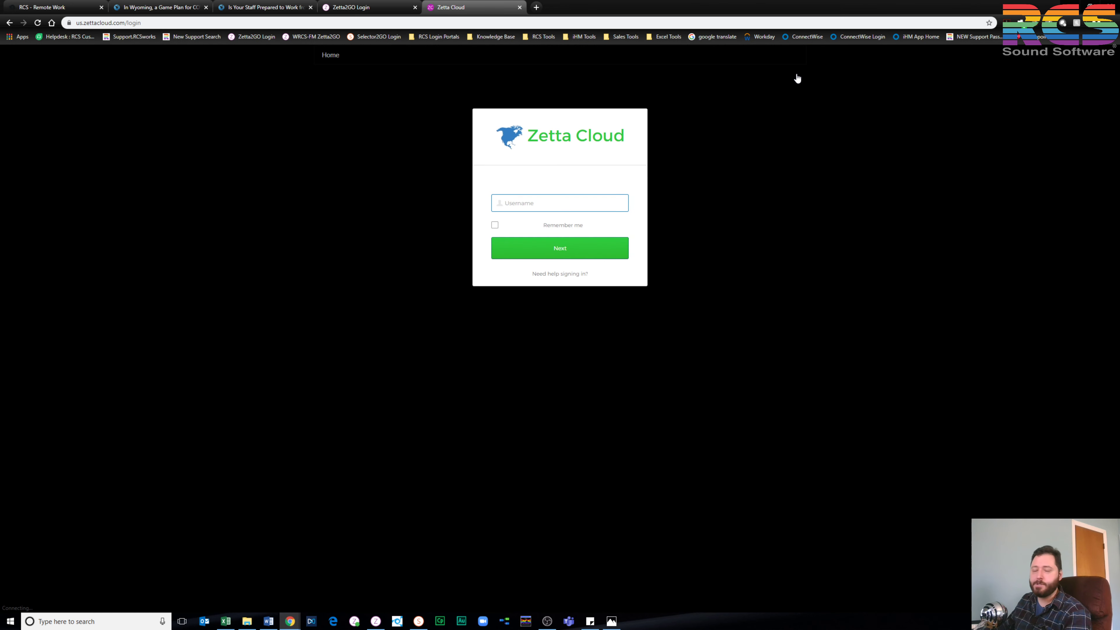
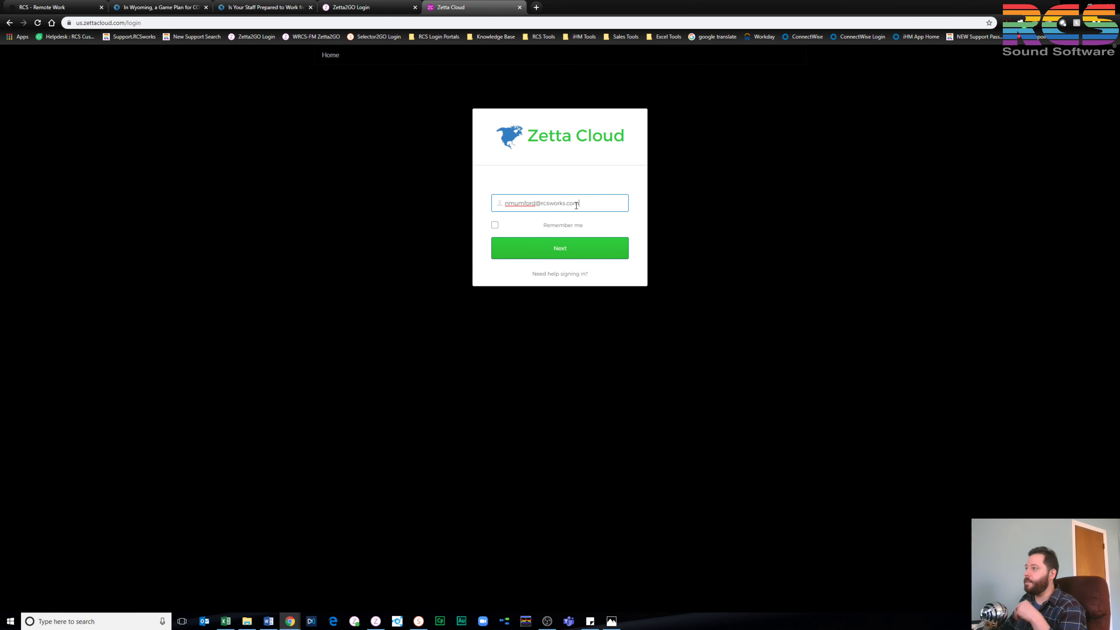
{"action": "key", "text": "Return"}
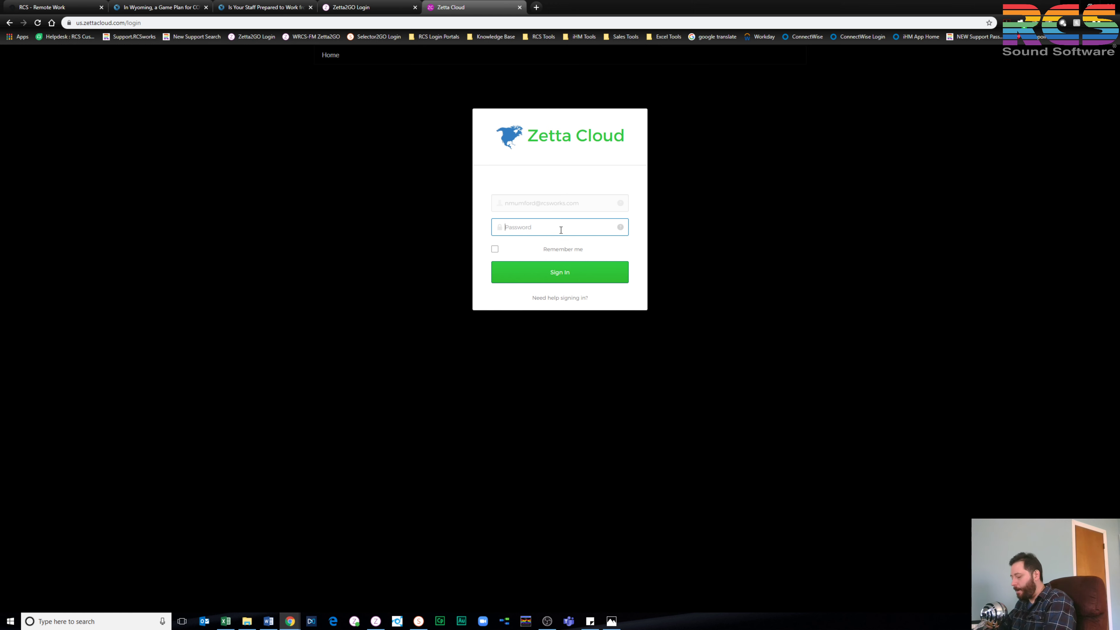
{"action": "type", "text": "•••••••••"}
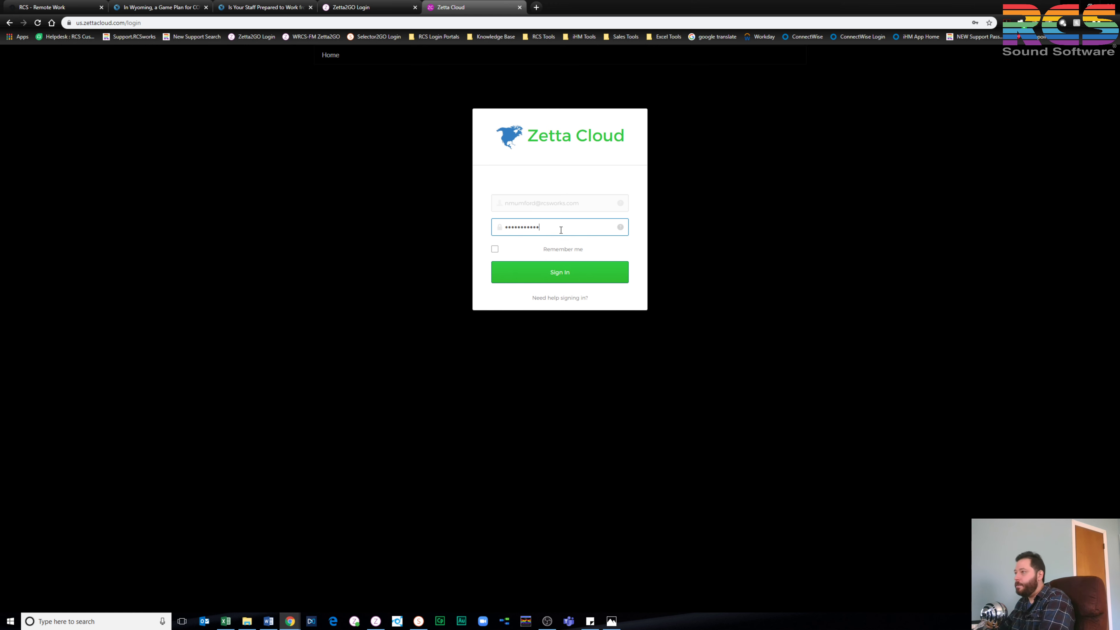
{"action": "key", "text": "Return"}
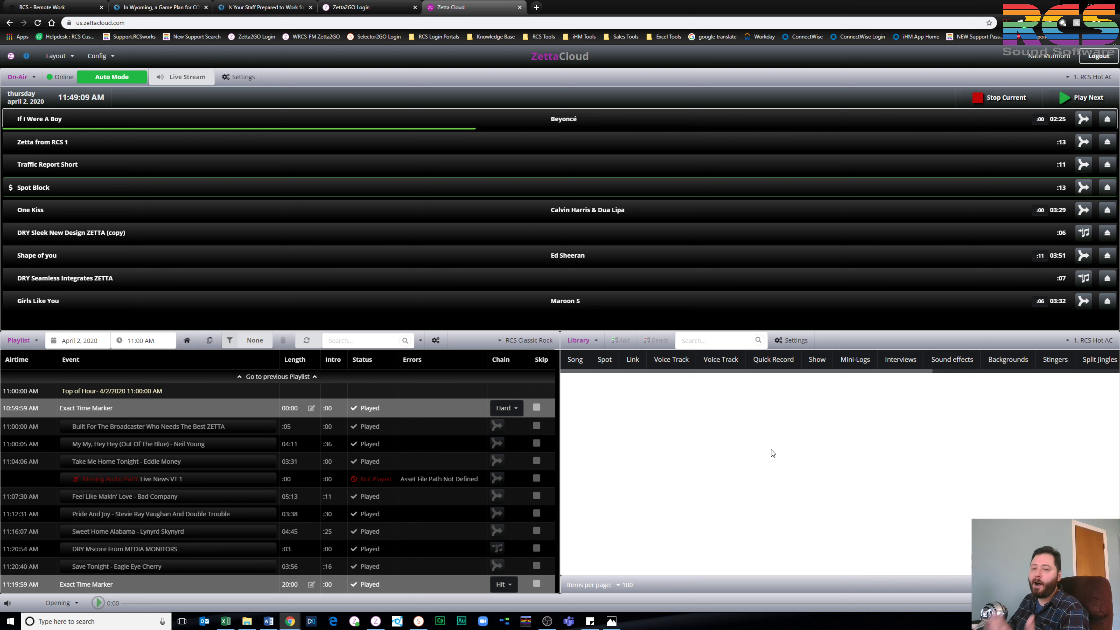
List the library songs by title and artist, and open Song Properties for Lukas Graham's '7 Years'
{"action": "left_click", "coordinate": [573, 362]}
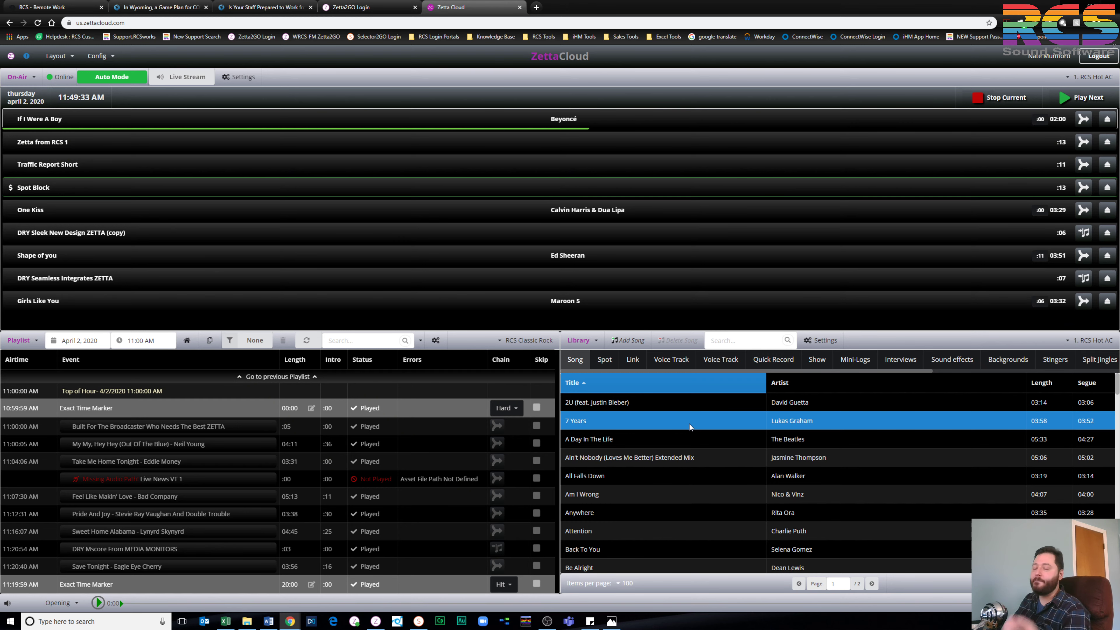
{"action": "double_click", "coordinate": [689, 424]}
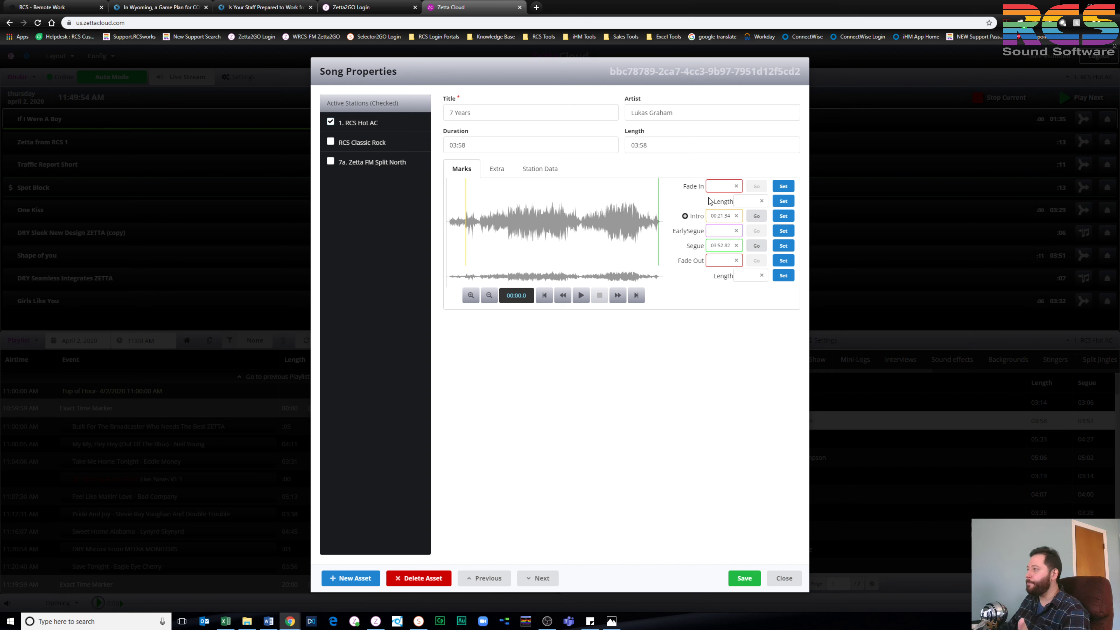
Show the Extra tab of '7 Years' with album title, created/modified dates and third-party IDs
{"action": "left_click", "coordinate": [493, 172]}
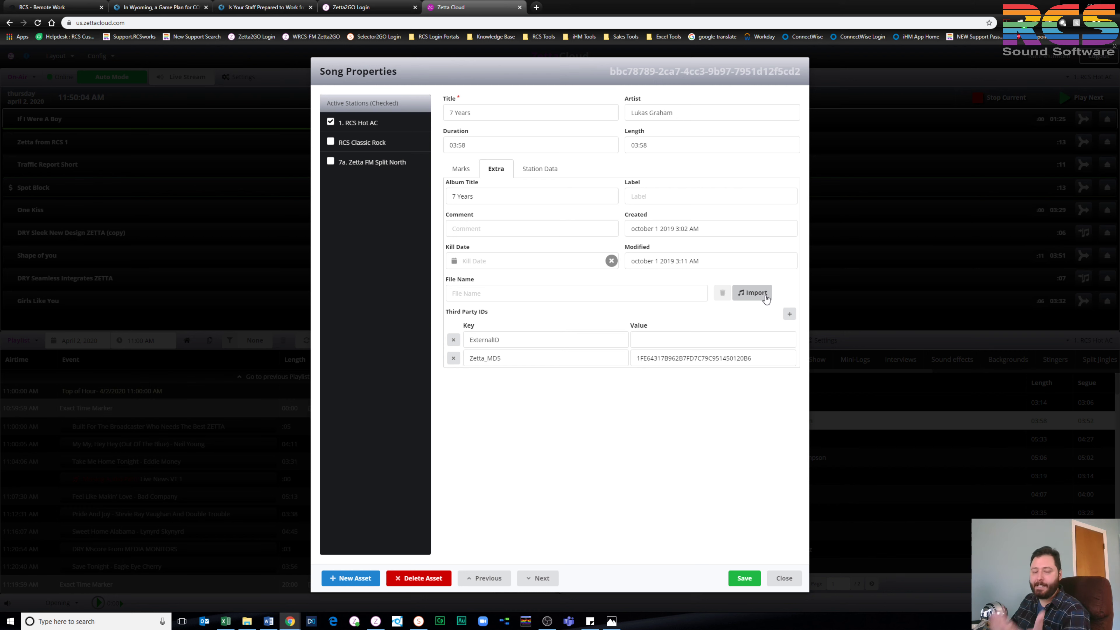
Show the Station Data of '7 Years' for station 1. RCS Hot AC
{"action": "left_click", "coordinate": [540, 172]}
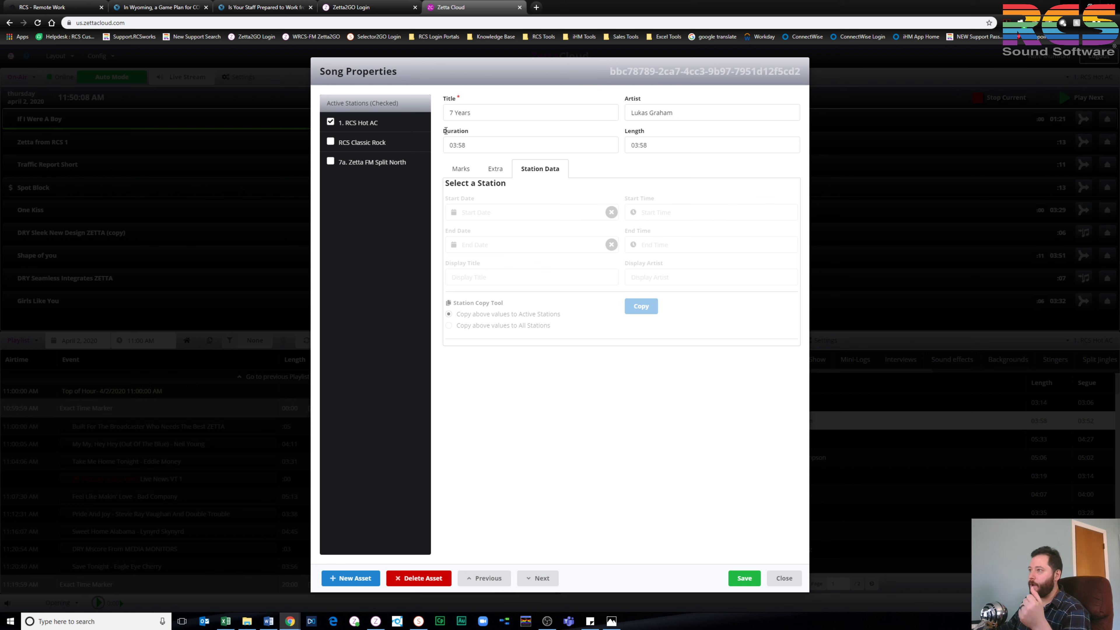
{"action": "left_click", "coordinate": [379, 125]}
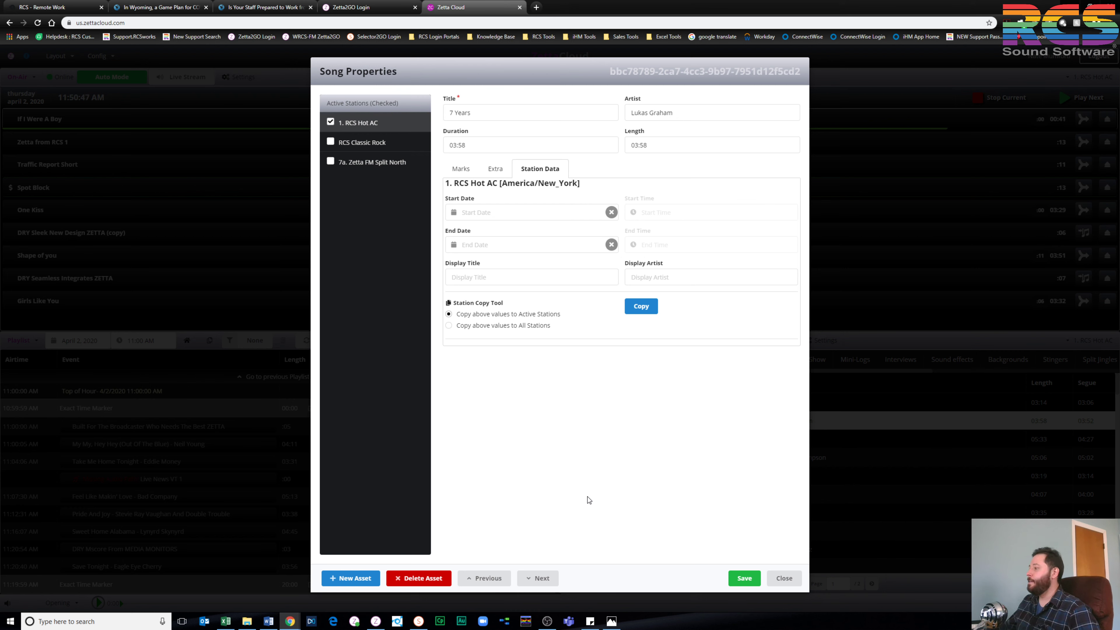
Close the '7 Years' Song Properties and return to the Excel Remote Access Product Grid
{"action": "left_click", "coordinate": [793, 580]}
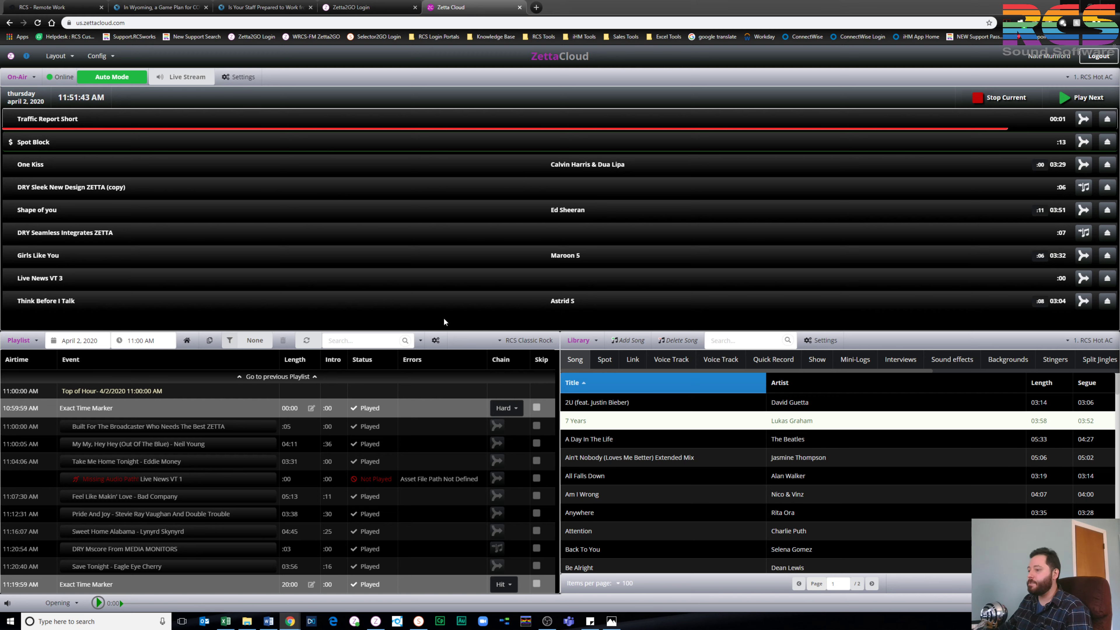
{"action": "left_click", "coordinate": [224, 623]}
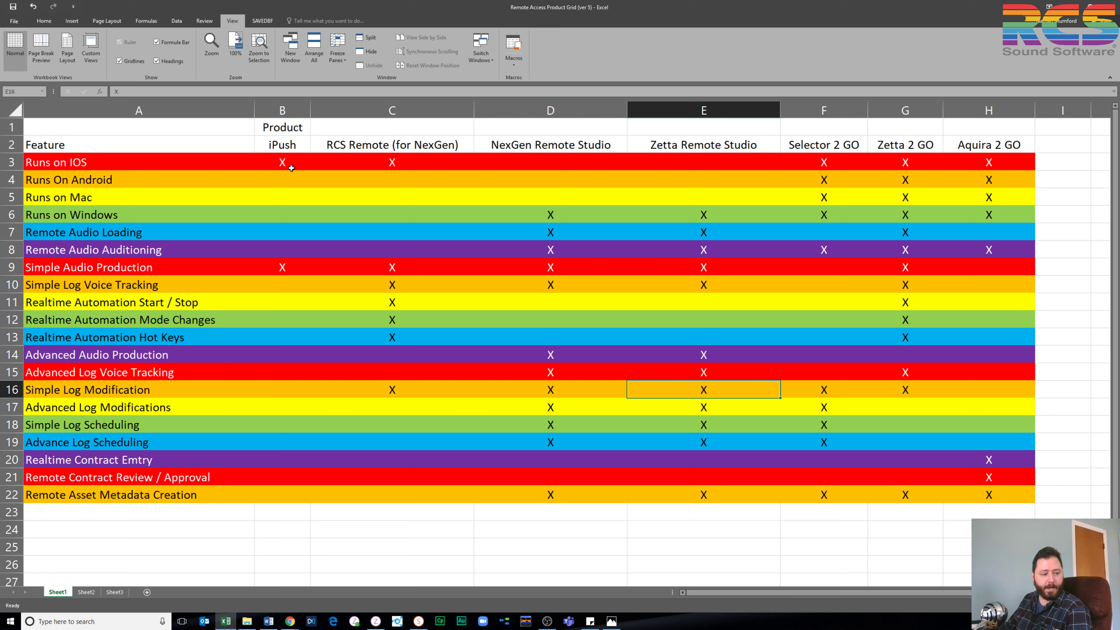
{"action": "left_click", "coordinate": [289, 149]}
{"action": "left_click", "coordinate": [344, 147]}
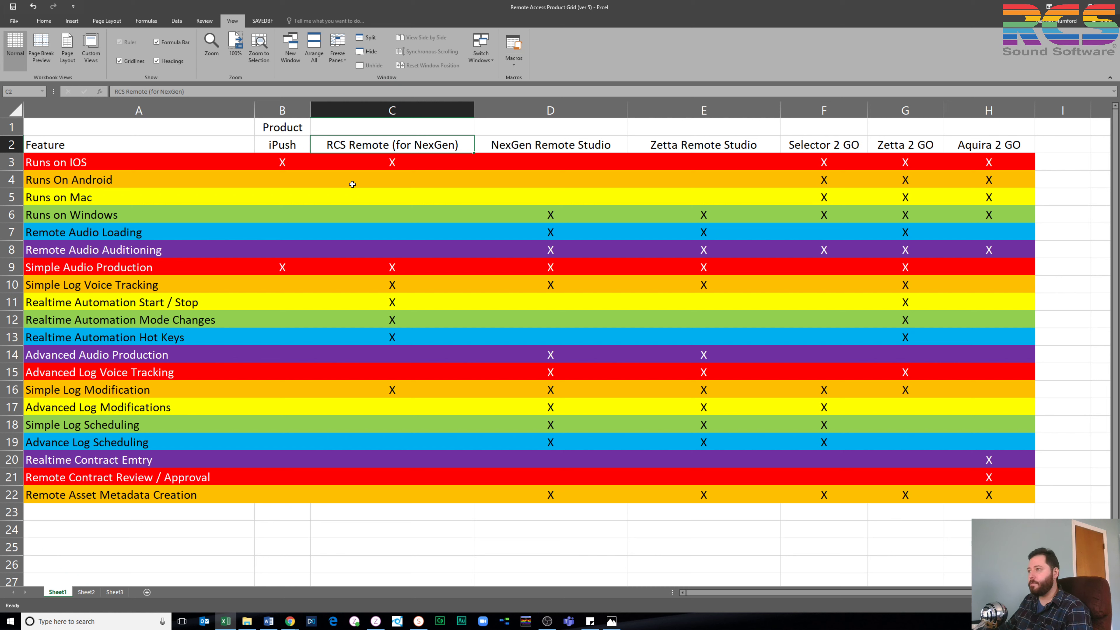
{"action": "left_click", "coordinate": [394, 267]}
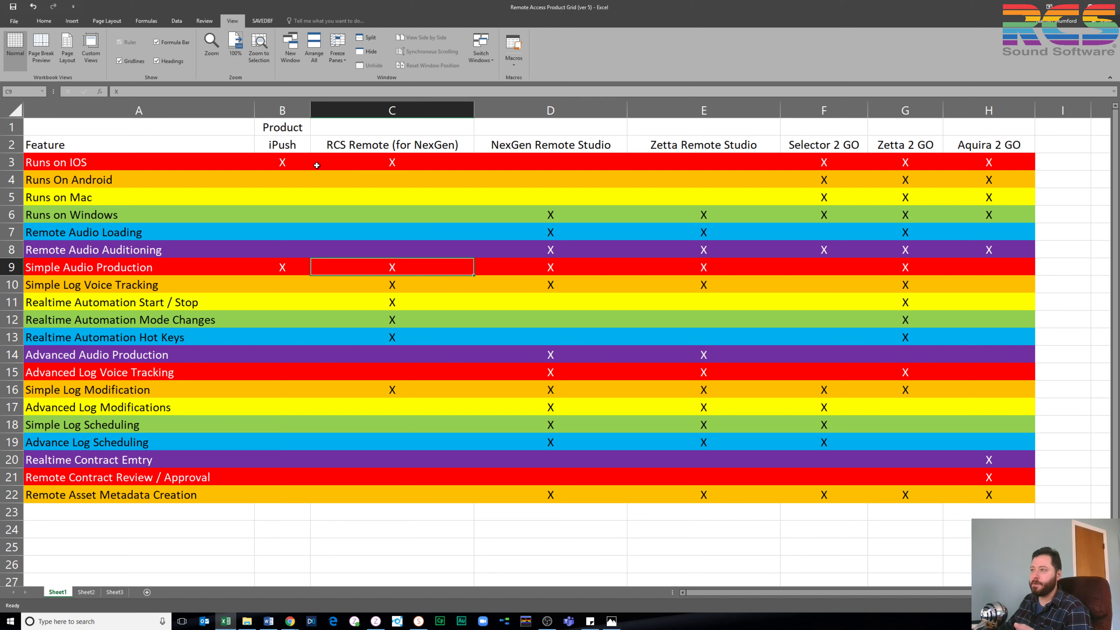
{"action": "left_click", "coordinate": [286, 163]}
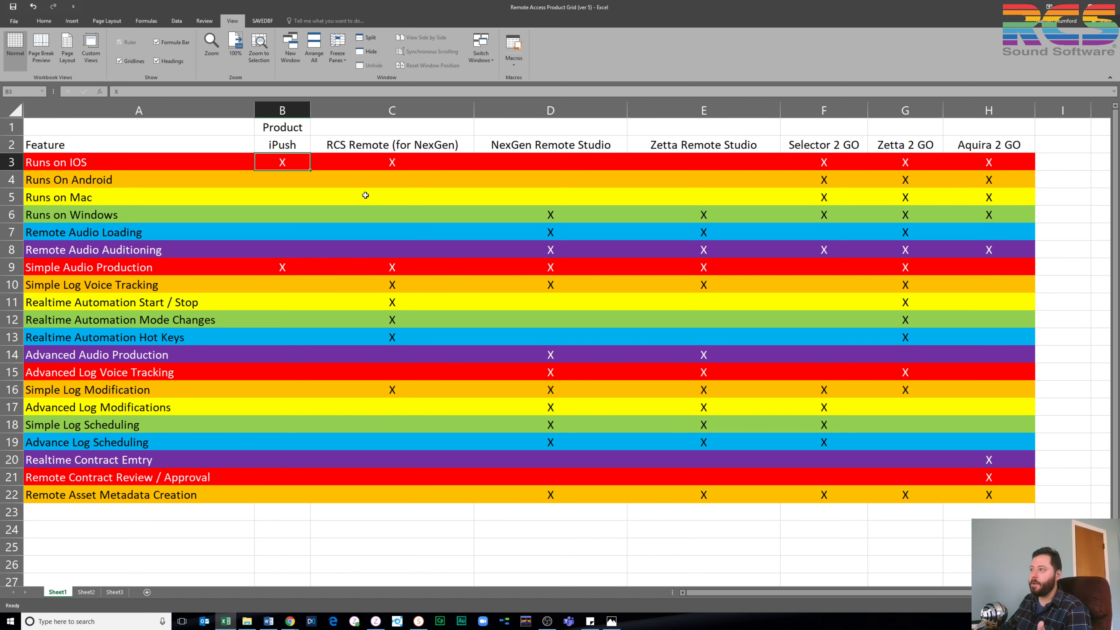
{"action": "left_click", "coordinate": [357, 267]}
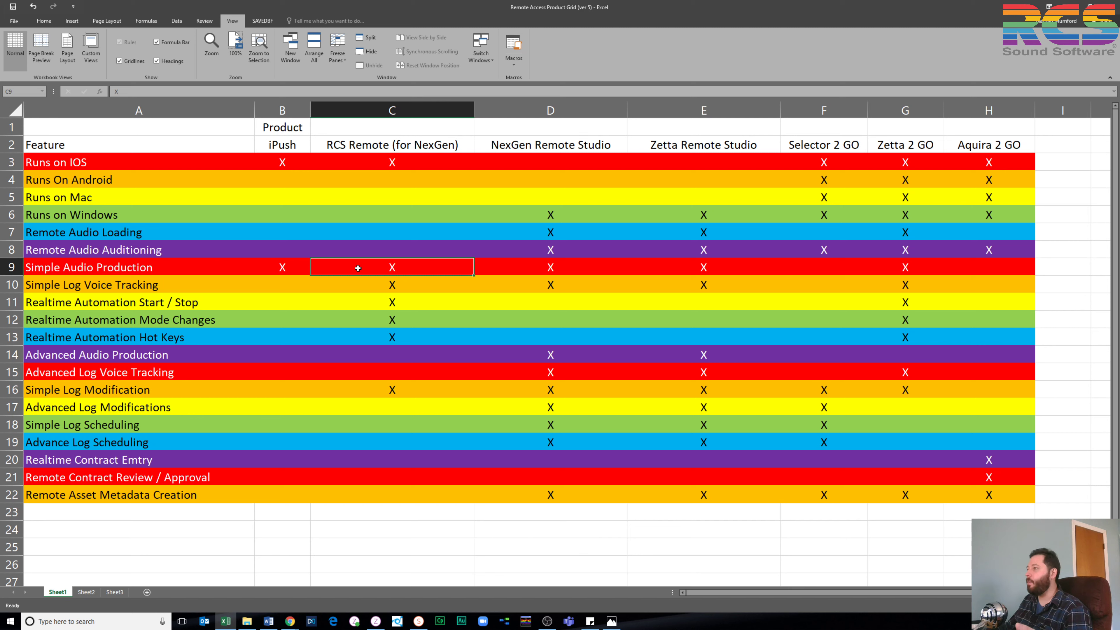
{"action": "left_click", "coordinate": [611, 148]}
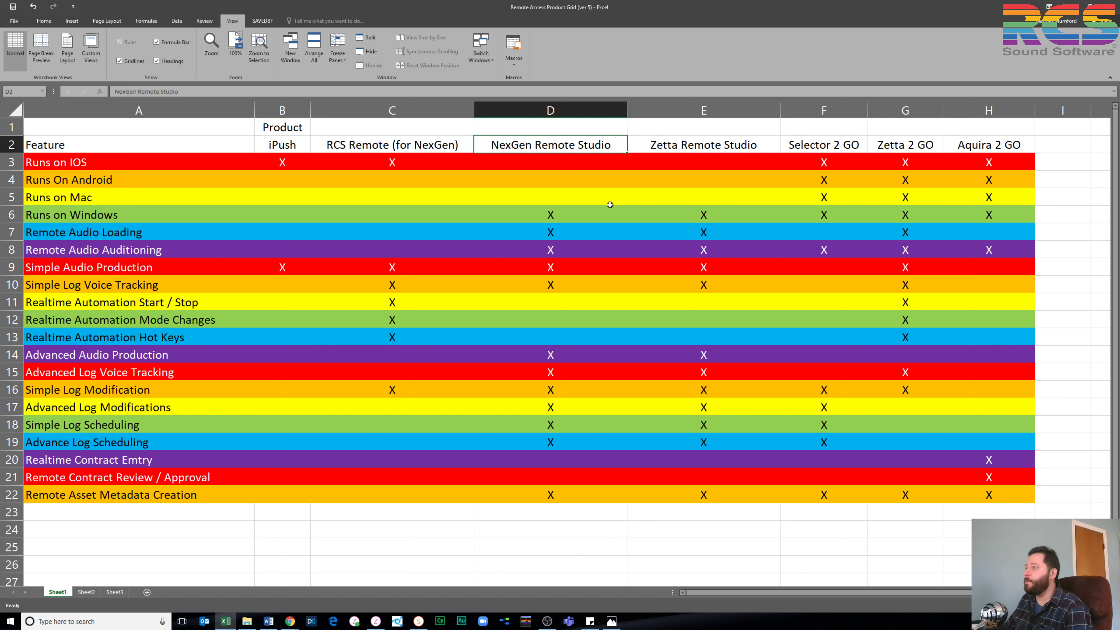
{"action": "left_click", "coordinate": [749, 151]}
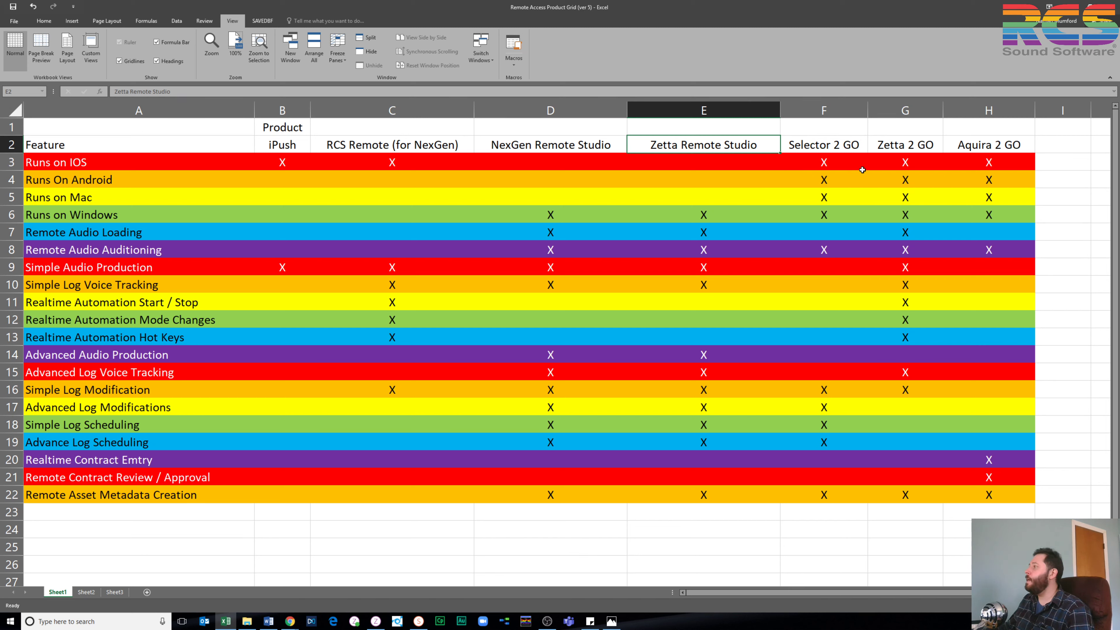
{"action": "key", "text": "Right"}
{"action": "key", "text": "Right"}
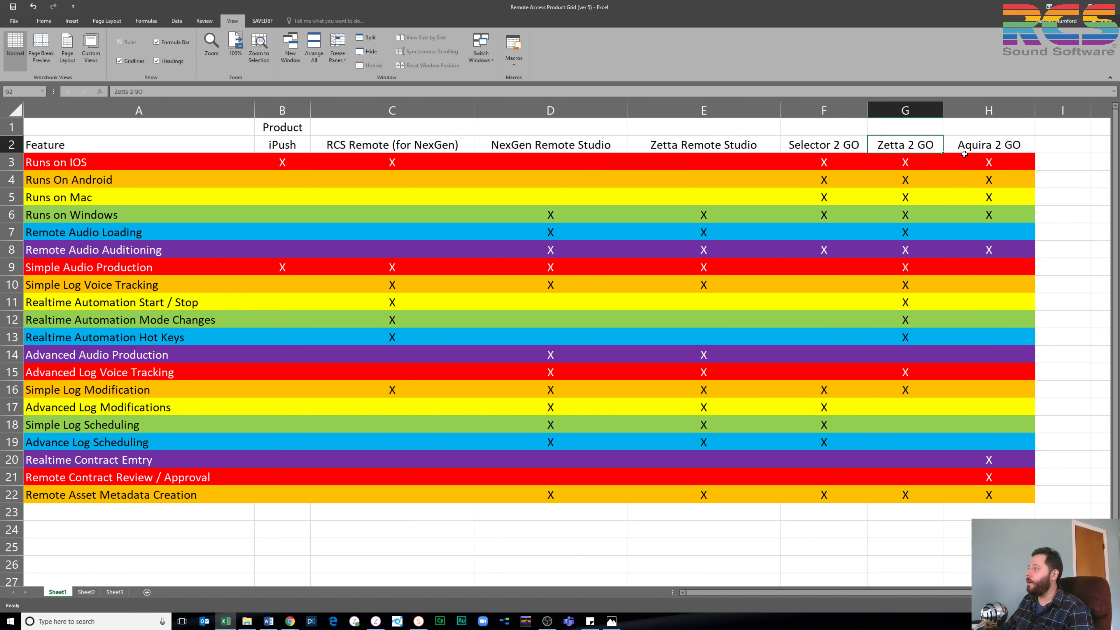
{"action": "key", "text": "Right"}
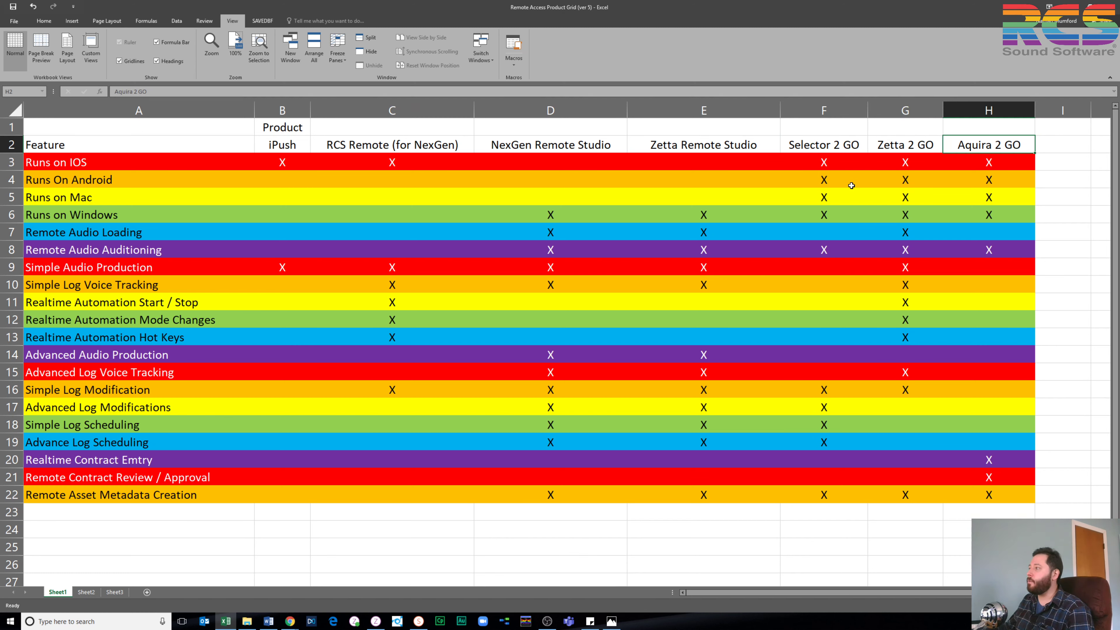
{"action": "left_click", "coordinate": [851, 186]}
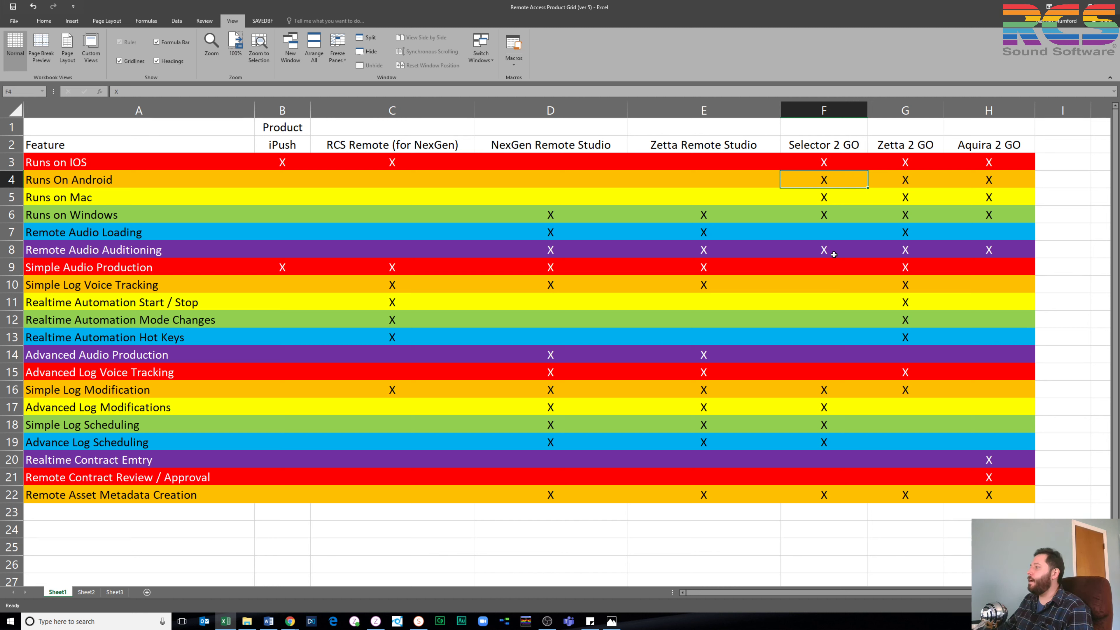
{"action": "left_click", "coordinate": [835, 396]}
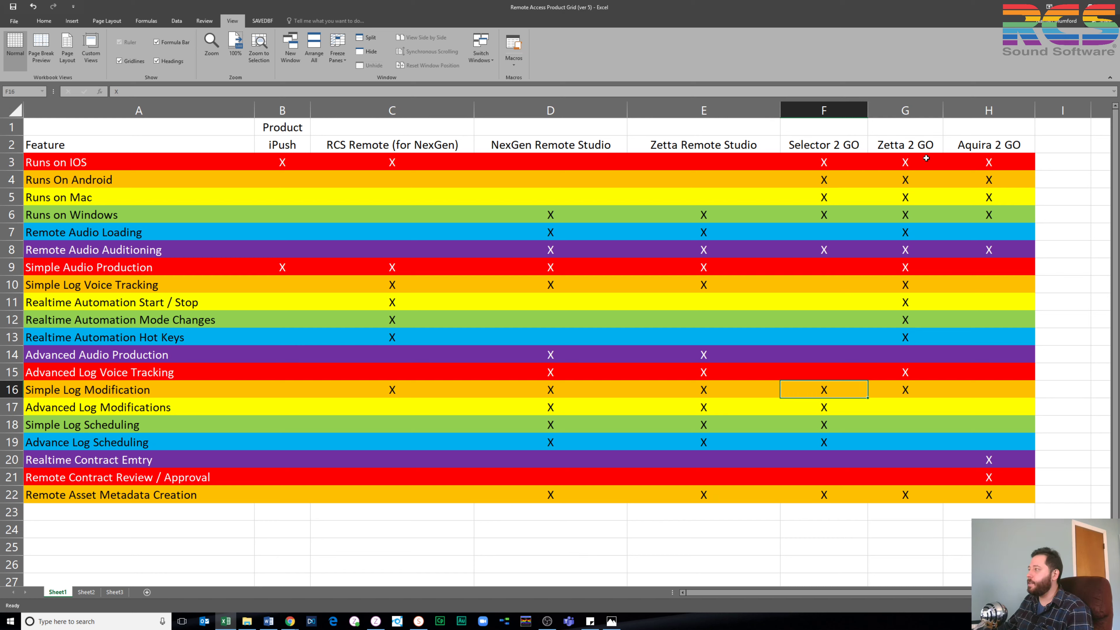
{"action": "left_click", "coordinate": [992, 148]}
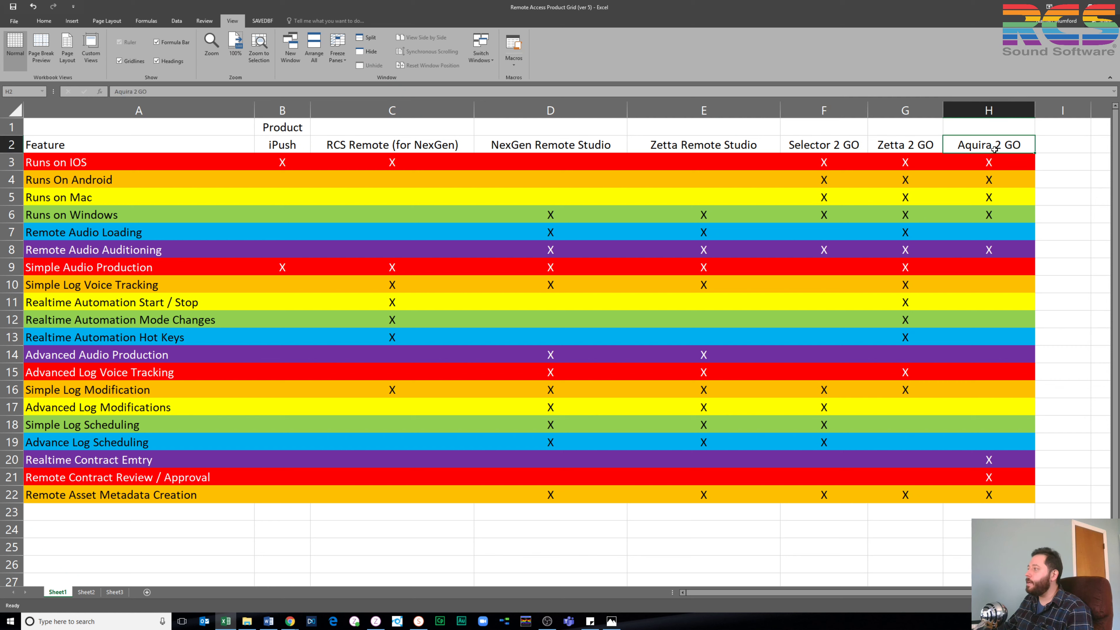